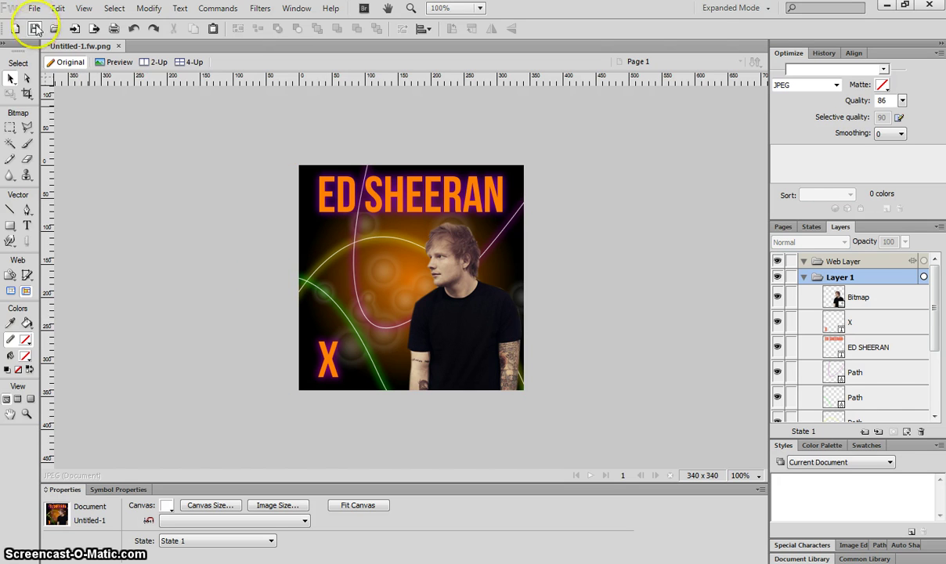
- Create a new document 12 cm wide and 12 cm high (340 × 340 px)
{"action": "left_click", "coordinate": [34, 9]}
{"action": "left_click", "coordinate": [47, 24]}
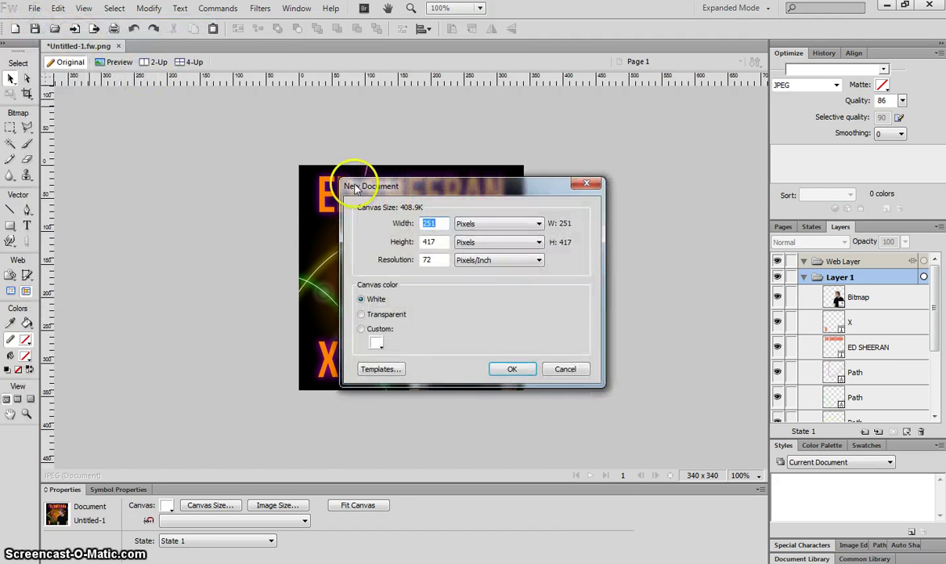
{"action": "left_click", "coordinate": [465, 224]}
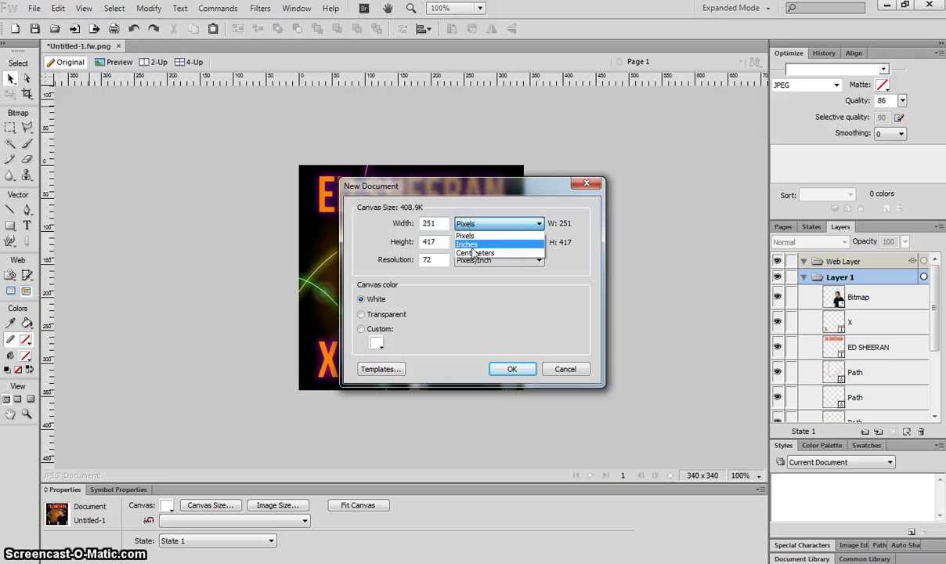
{"action": "left_click", "coordinate": [460, 247]}
{"action": "double_click", "coordinate": [431, 223]}
{"action": "type", "text": "12"}
{"action": "left_click", "coordinate": [487, 242]}
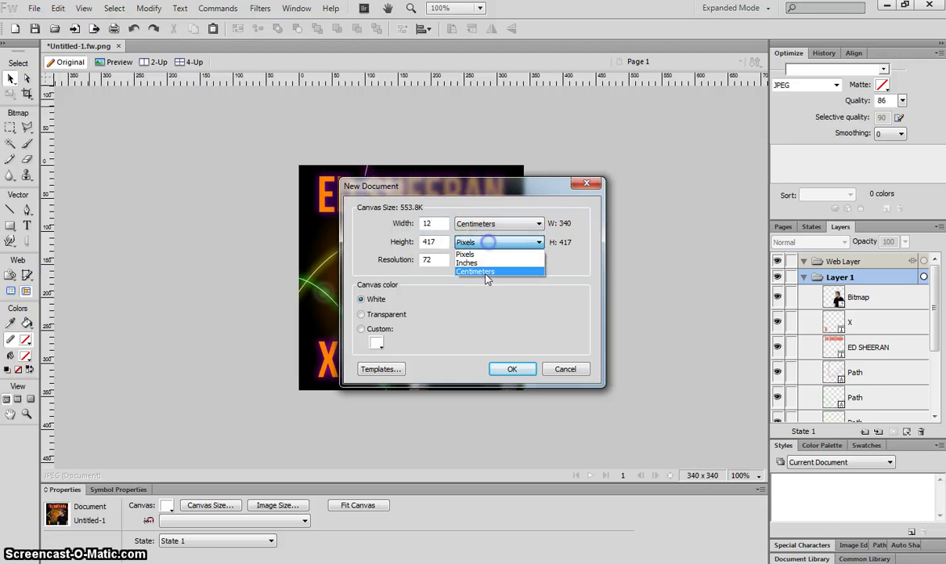
{"action": "left_click", "coordinate": [486, 272]}
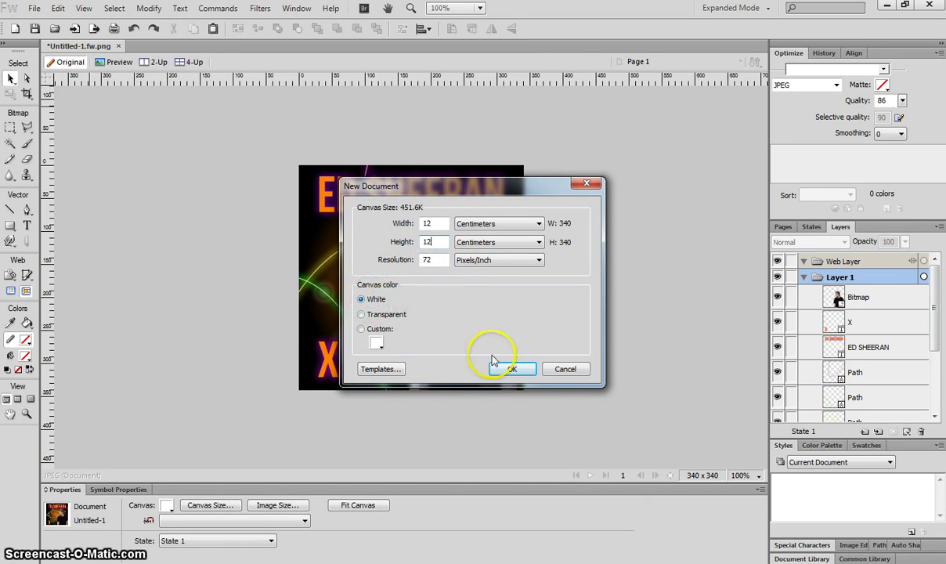
{"action": "left_click", "coordinate": [509, 368]}
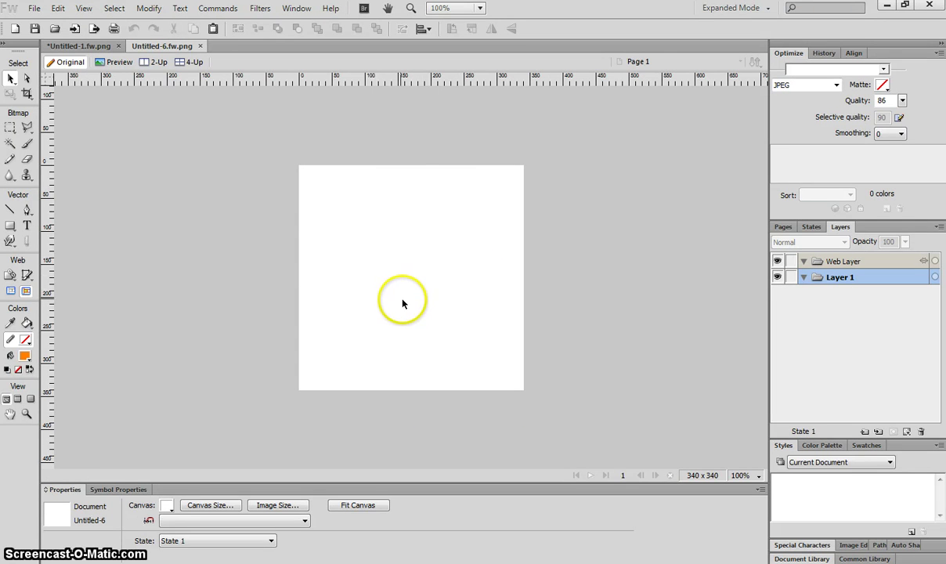
- Draw a canvas-sized rectangle with a reversed radial gradient fill, orange at the centre
{"action": "left_click", "coordinate": [11, 226]}
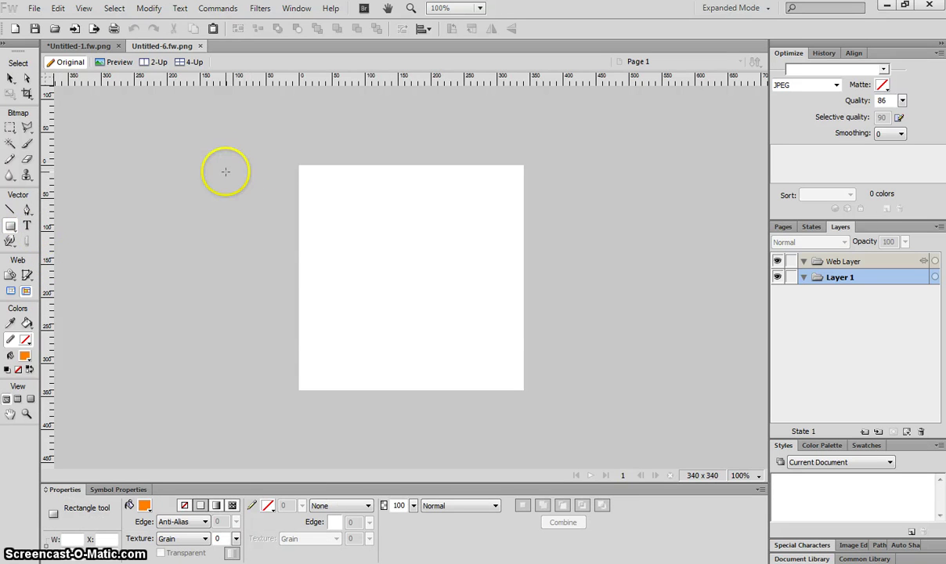
{"action": "left_click_drag", "start_coordinate": [285, 149], "coordinate": [546, 409]}
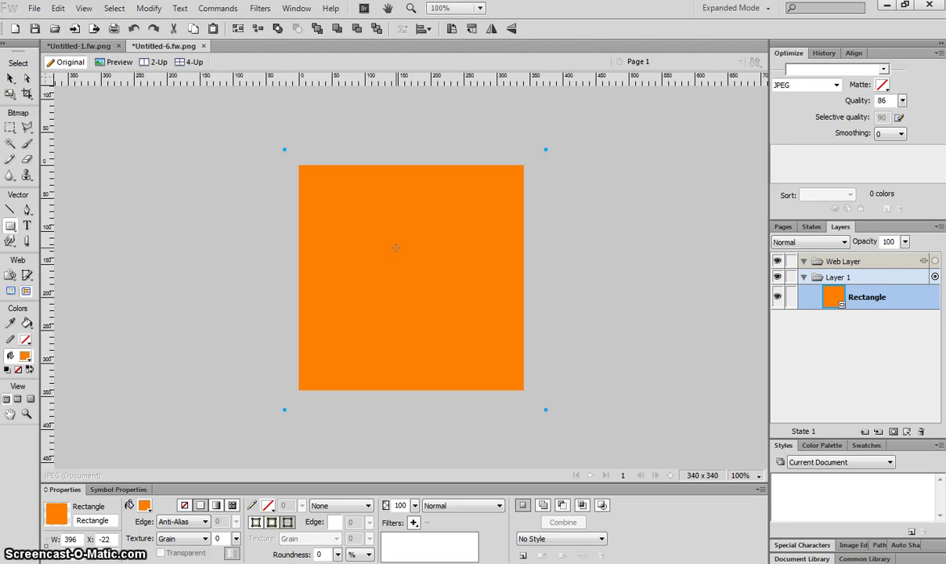
{"action": "left_click", "coordinate": [217, 506]}
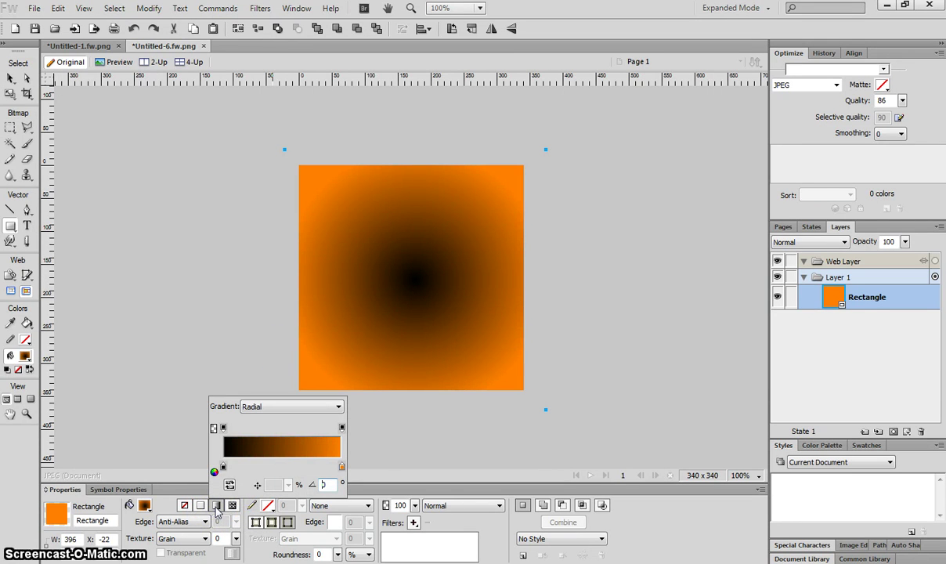
{"action": "left_click", "coordinate": [230, 486]}
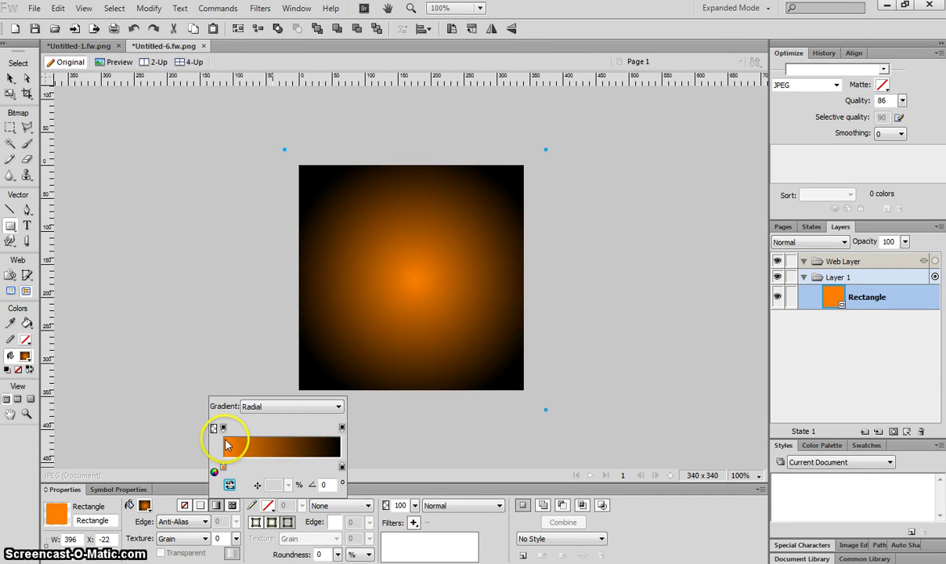
- Drag the gradient handle to shrink the radial gradient's radius
{"action": "left_click", "coordinate": [11, 80]}
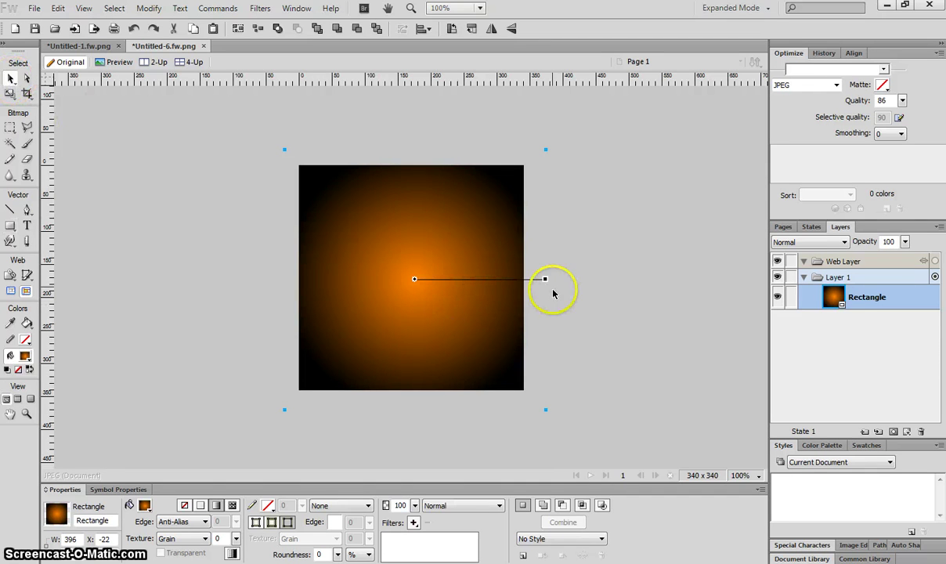
{"action": "mouse_move", "coordinate": [546, 280]}
{"action": "left_mouse_down"}
{"action": "mouse_move", "coordinate": [486, 279]}
{"action": "mouse_move", "coordinate": [532, 280]}
{"action": "left_mouse_up"}
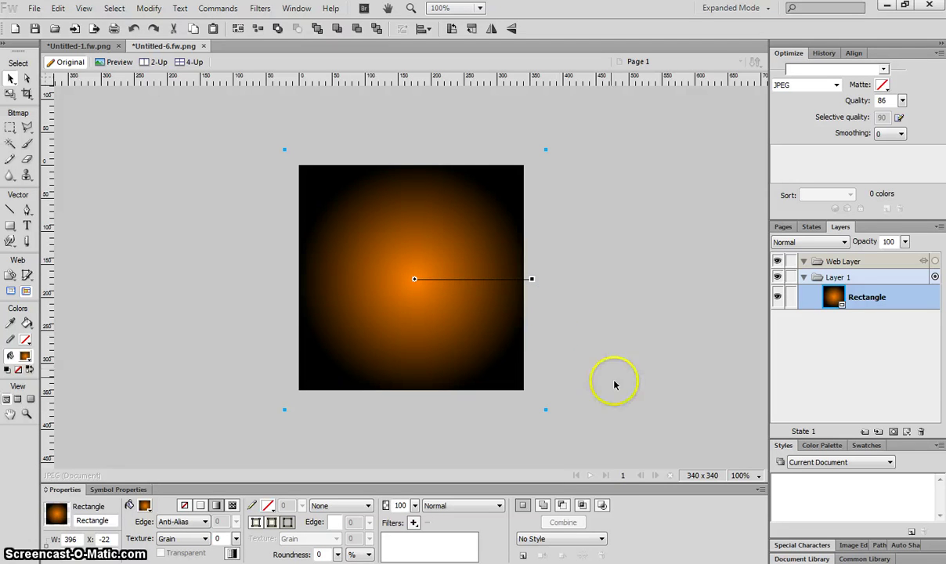
{"action": "left_click", "coordinate": [148, 194]}
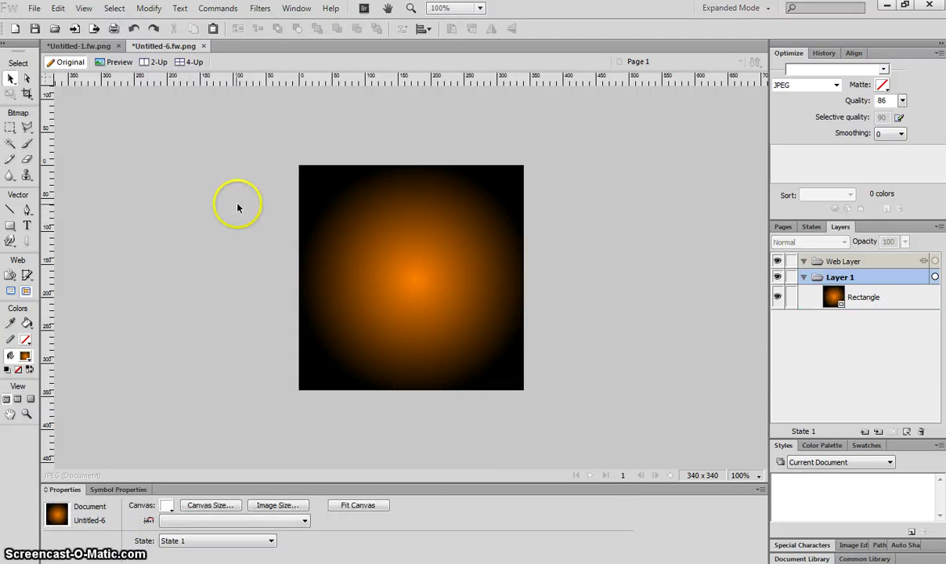
{"action": "left_click", "coordinate": [24, 227]}
- Type 'ED SHEERAN' and move it to the centred top of the canvas
{"action": "left_click", "coordinate": [309, 153]}
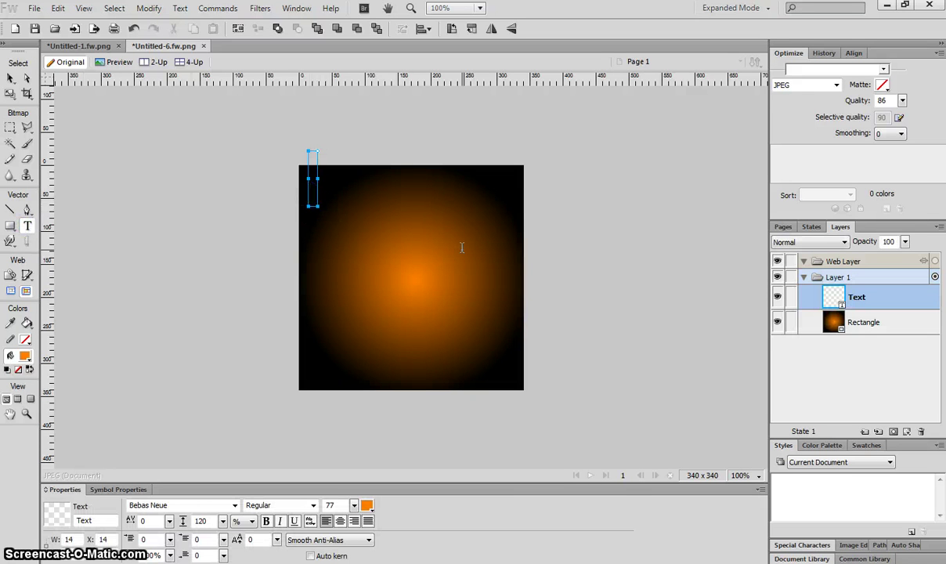
{"action": "type", "text": "ED"}
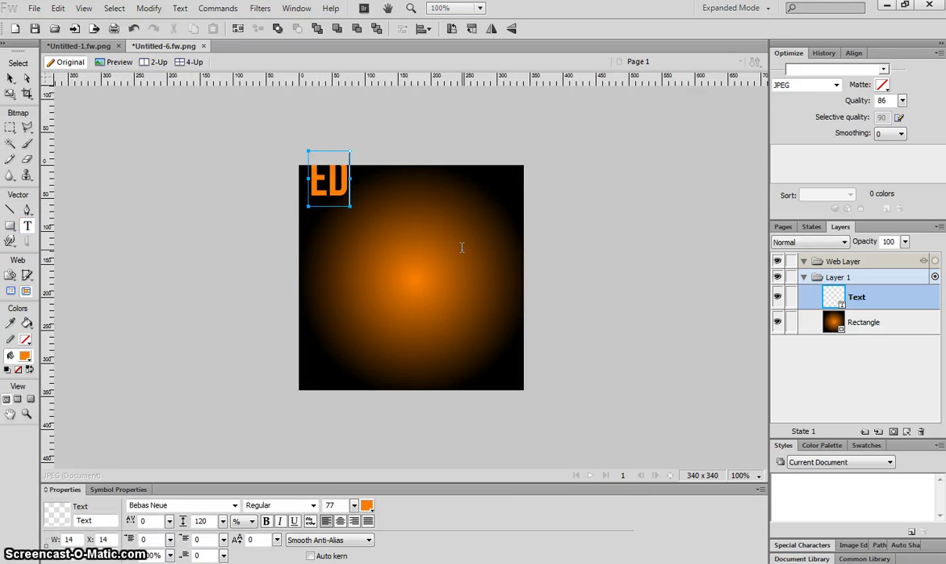
{"action": "type", "text": " SHEERAN"}
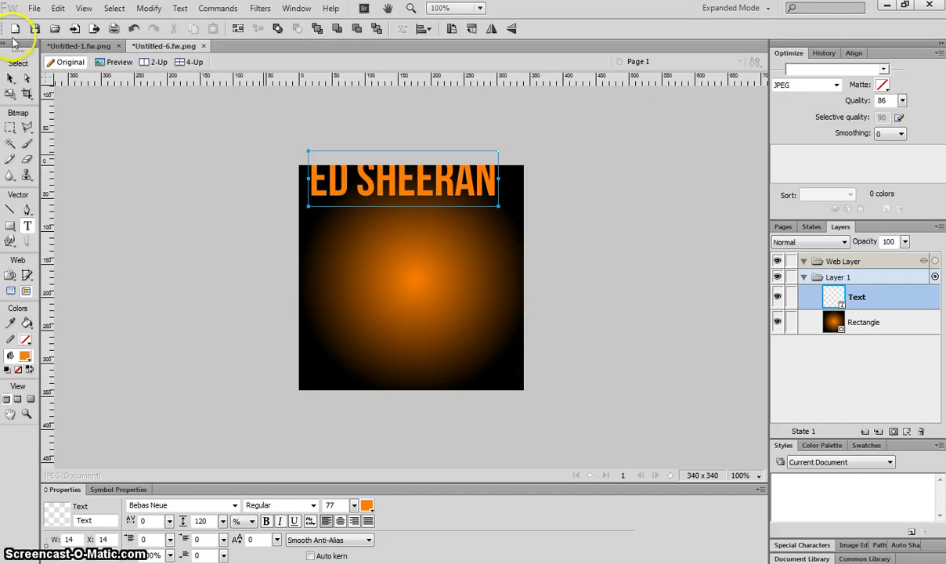
{"action": "left_click", "coordinate": [11, 76]}
{"action": "left_click_drag", "start_coordinate": [412, 186], "coordinate": [419, 204]}
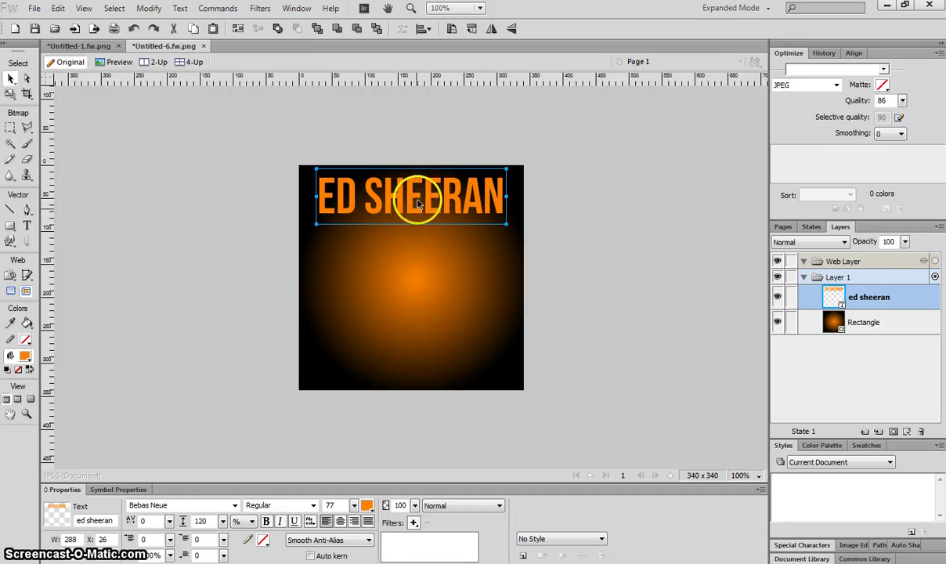
{"action": "left_click", "coordinate": [415, 285]}
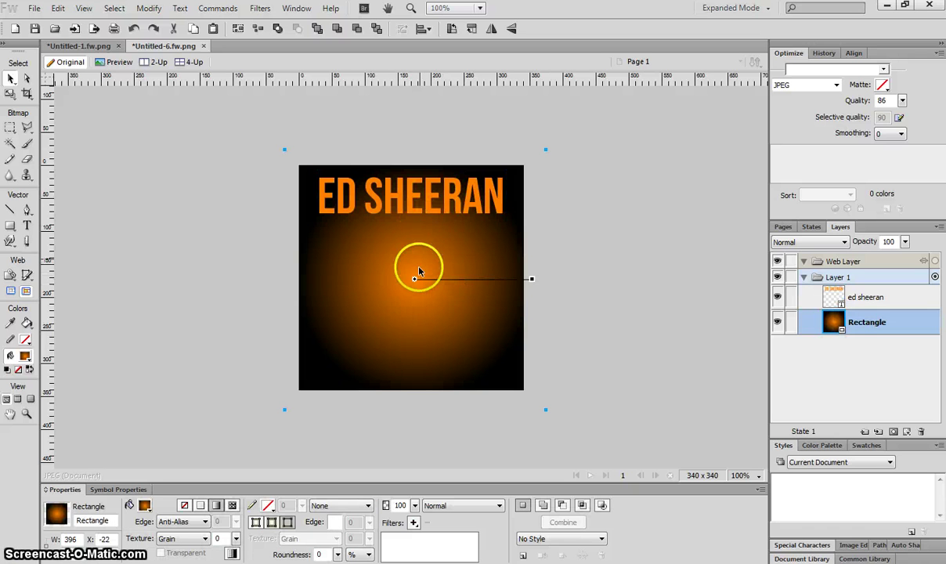
- Change the gradient's centre colour stop to red-orange #B25900
{"action": "left_click", "coordinate": [399, 288]}
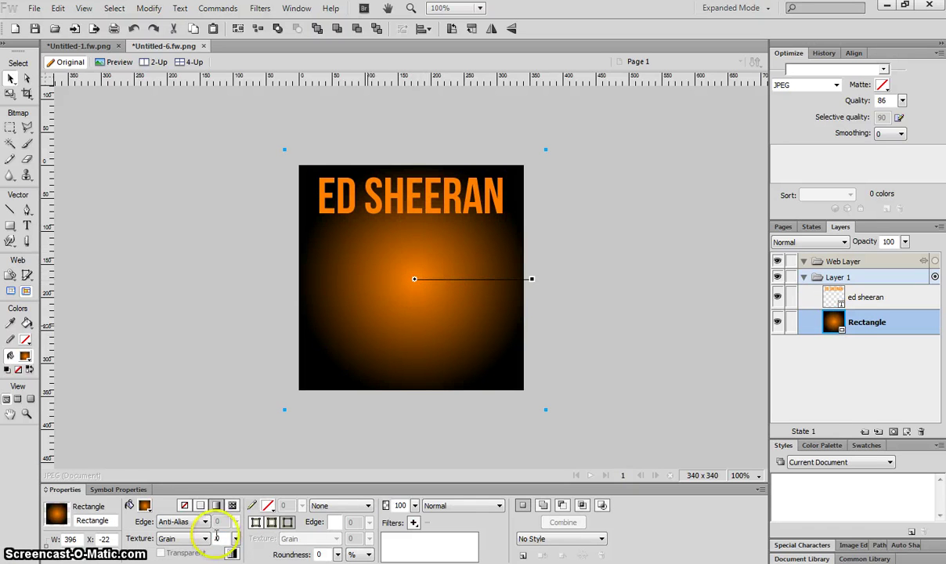
{"action": "left_click", "coordinate": [144, 506]}
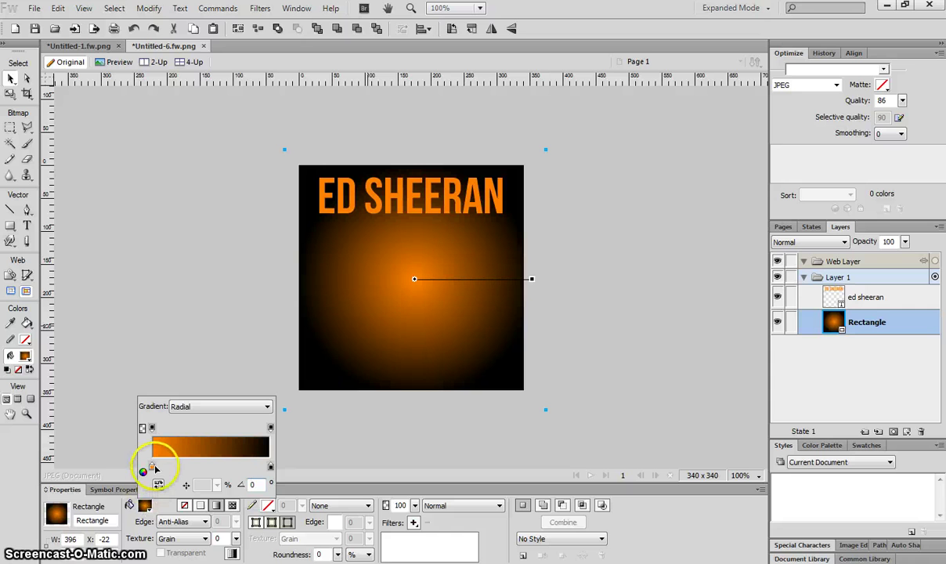
{"action": "left_click", "coordinate": [153, 468]}
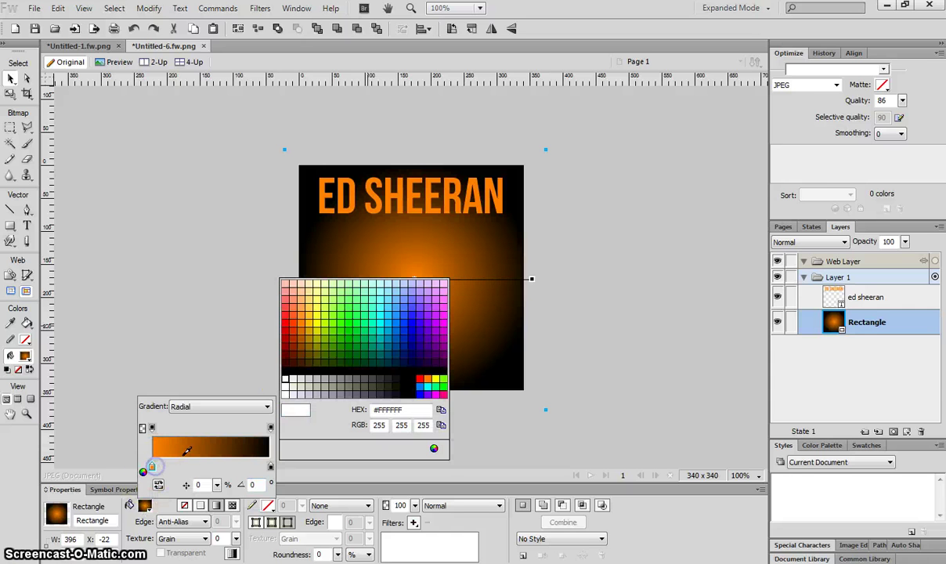
{"action": "left_click", "coordinate": [293, 331]}
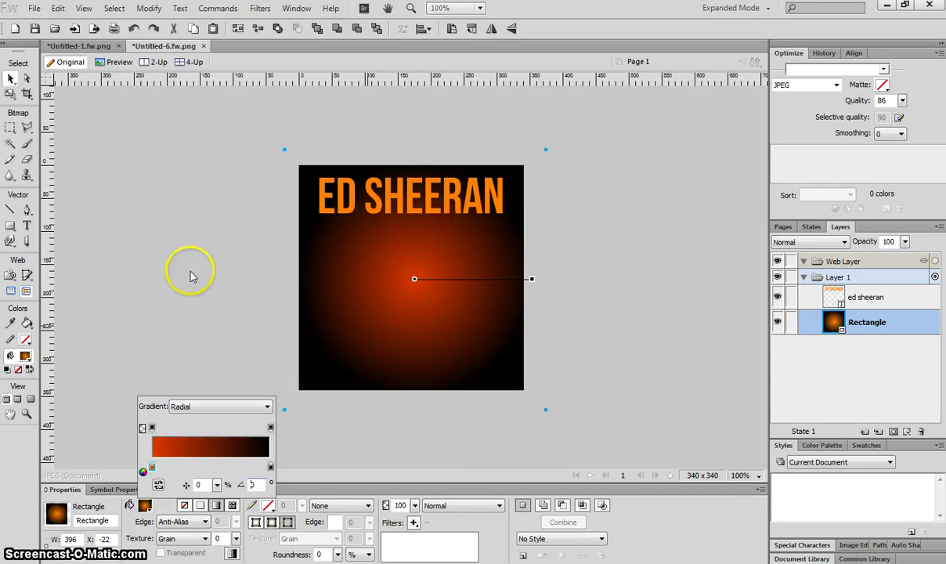
{"action": "left_click", "coordinate": [184, 249]}
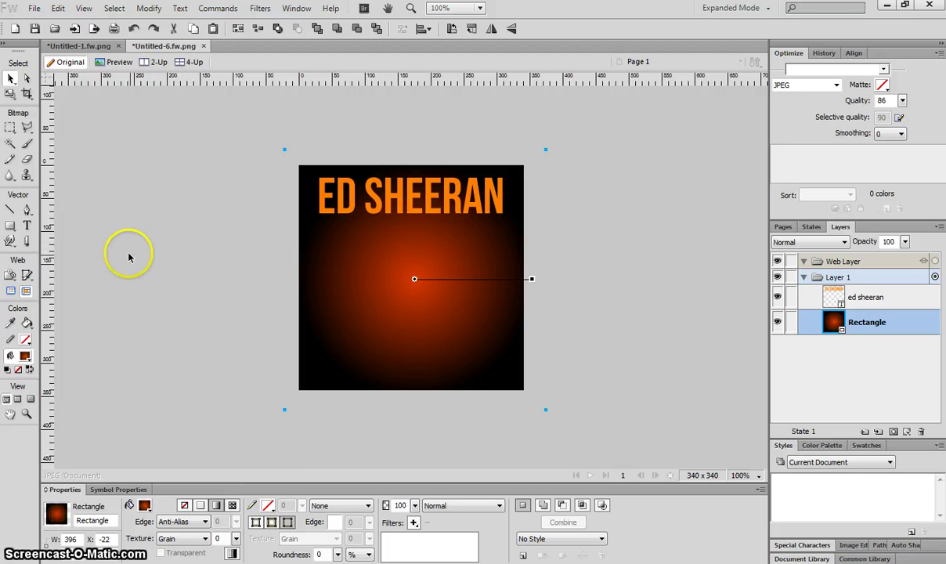
{"action": "left_click", "coordinate": [375, 186]}
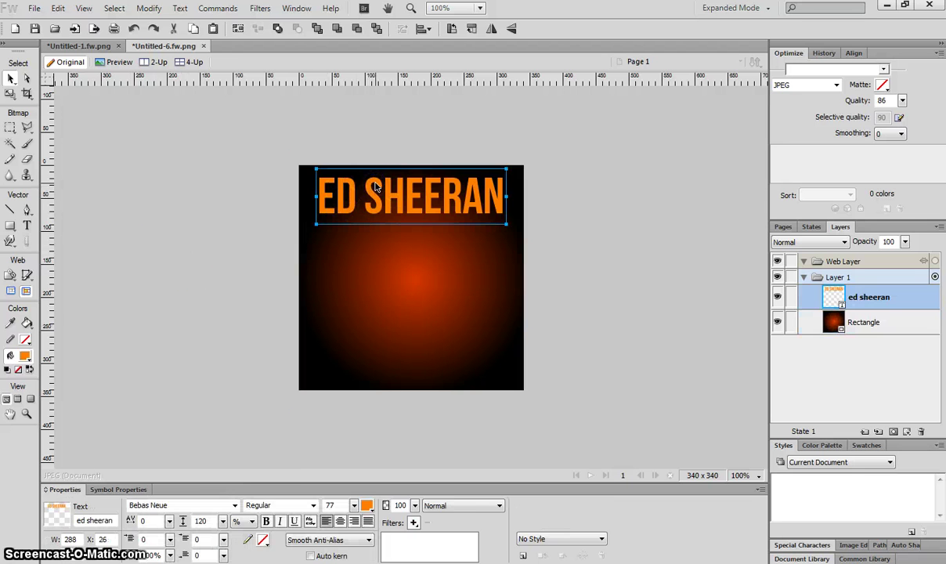
- Add a magenta Glow filter to the title with width 2, 65% opacity, softness 12
{"action": "left_click", "coordinate": [414, 523]}
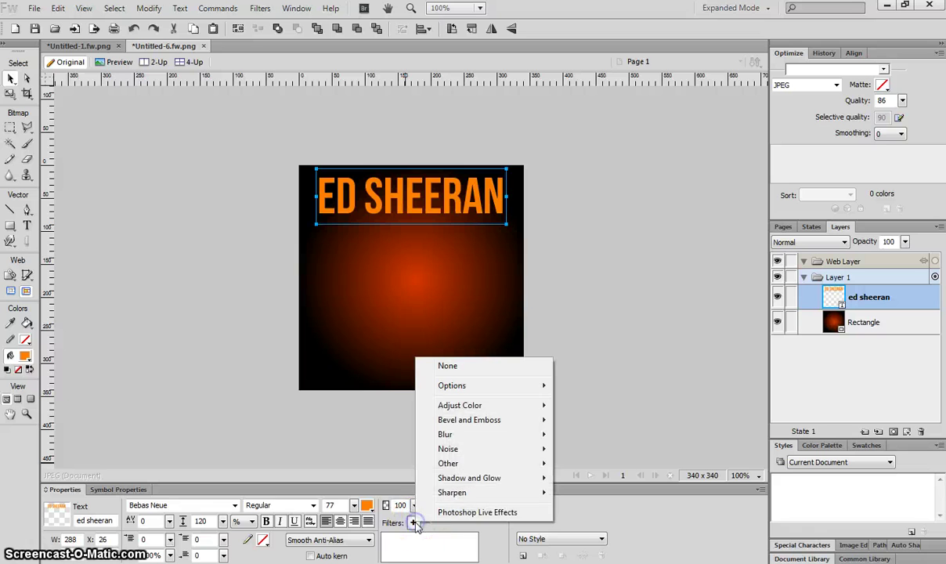
{"action": "mouse_move", "coordinate": [435, 478]}
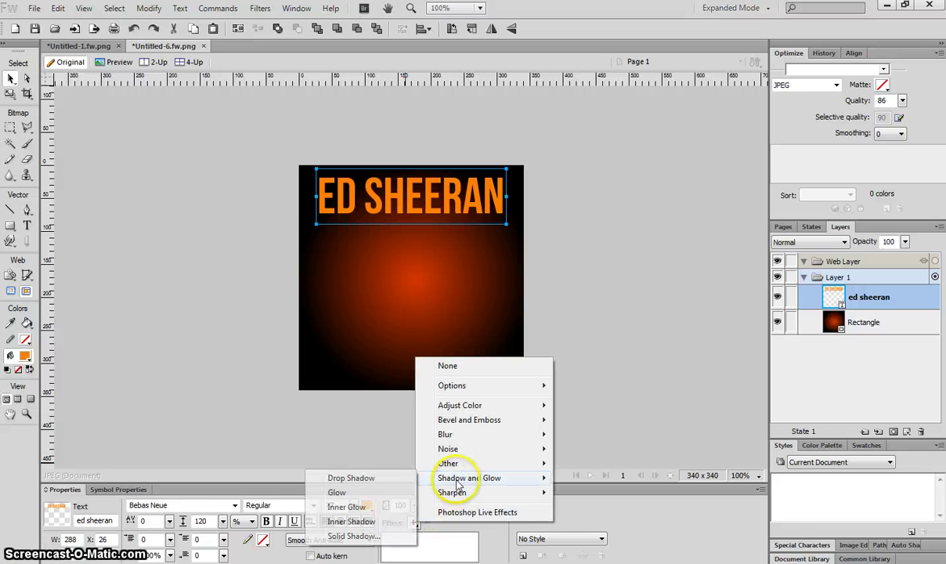
{"action": "left_click", "coordinate": [336, 492]}
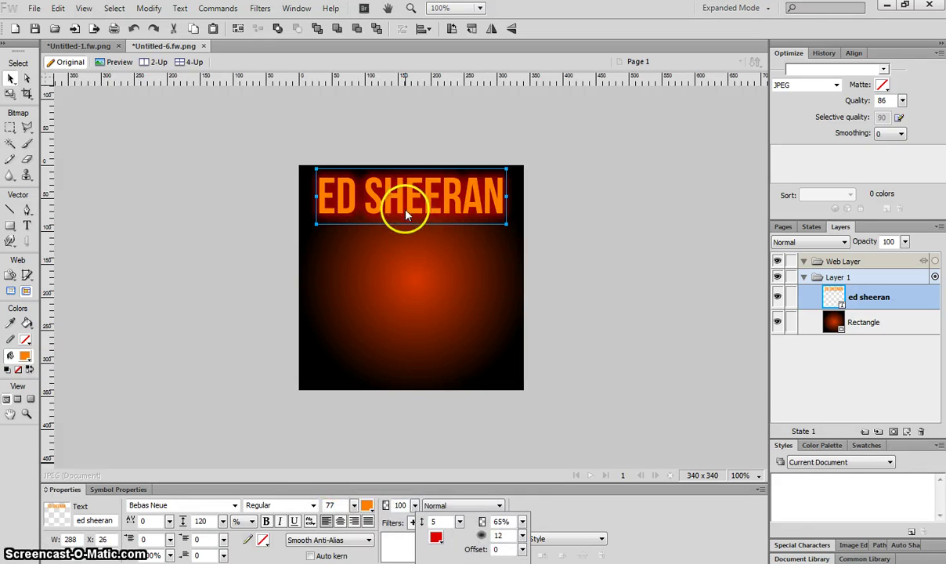
{"action": "left_click", "coordinate": [437, 539]}
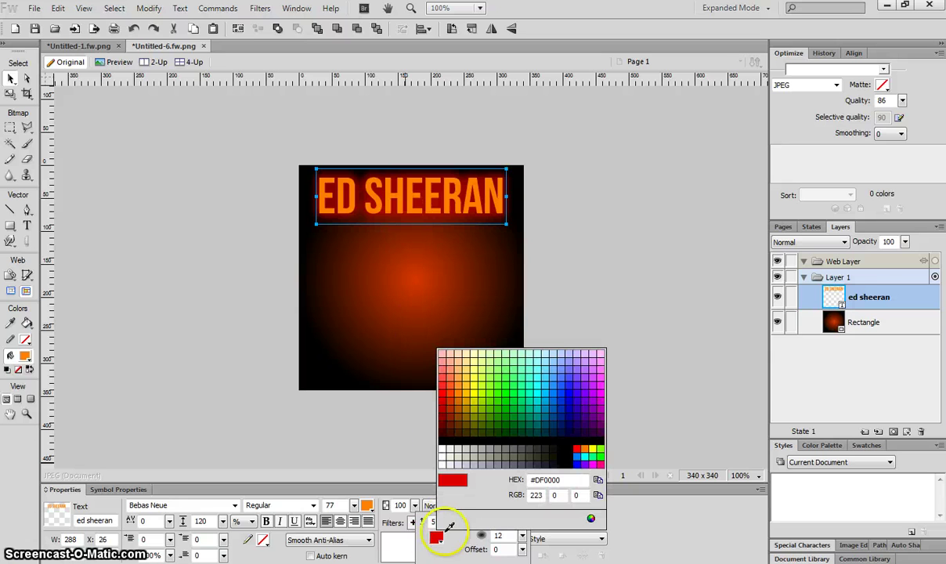
{"action": "left_click", "coordinate": [601, 403]}
{"action": "left_click_drag", "start_coordinate": [461, 527], "coordinate": [462, 526]}
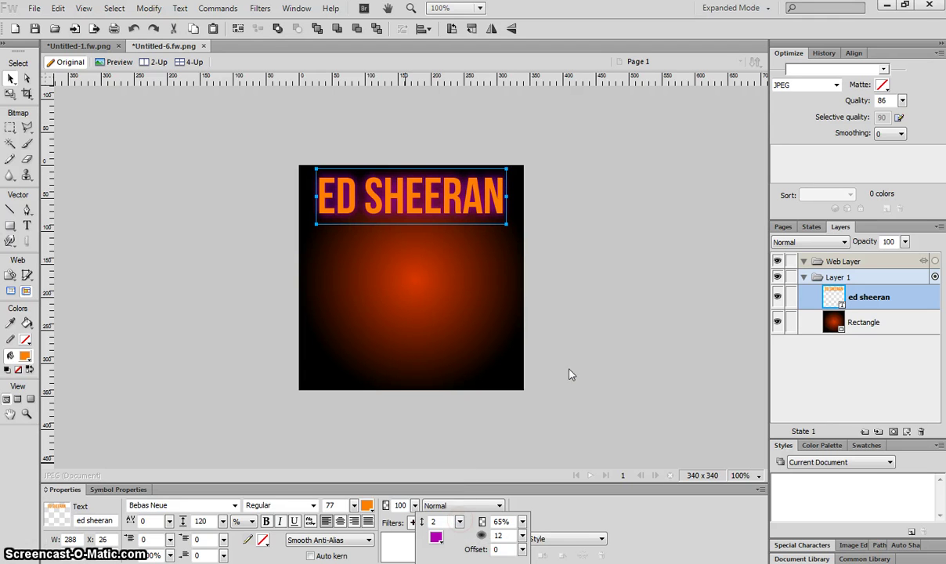
{"action": "left_click", "coordinate": [580, 323]}
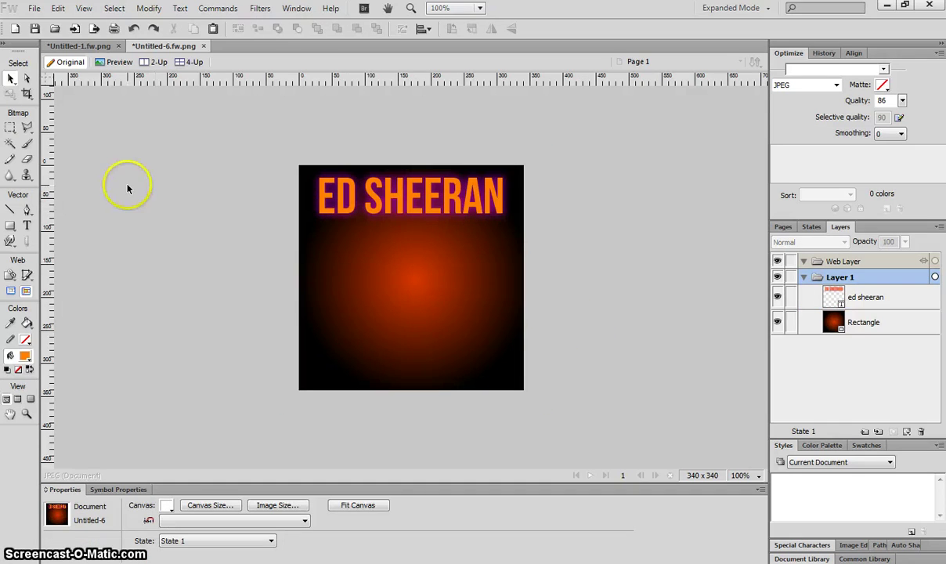
- Check the title's Bebas Neue font and font size in Properties
{"action": "left_click", "coordinate": [349, 199]}
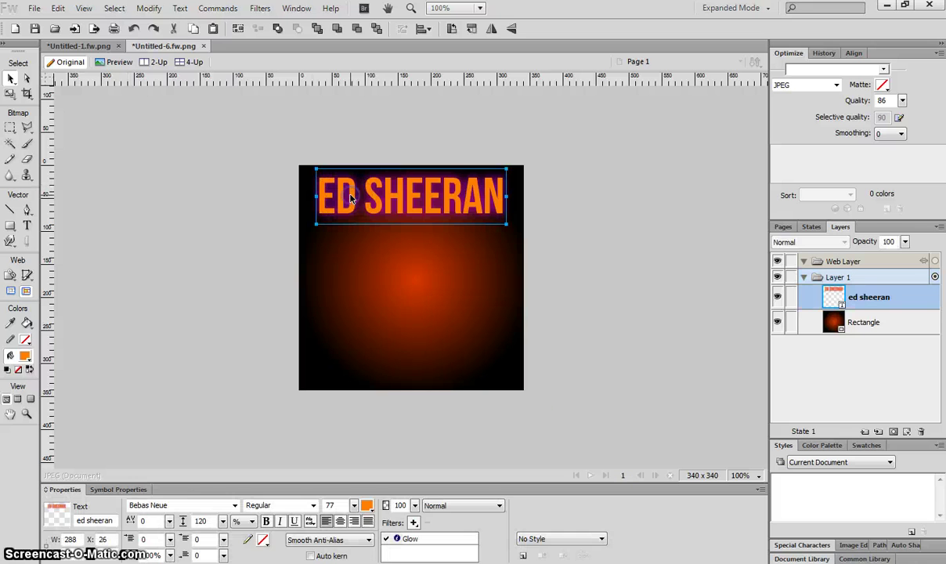
{"action": "left_click", "coordinate": [235, 506]}
{"action": "left_click", "coordinate": [235, 506]}
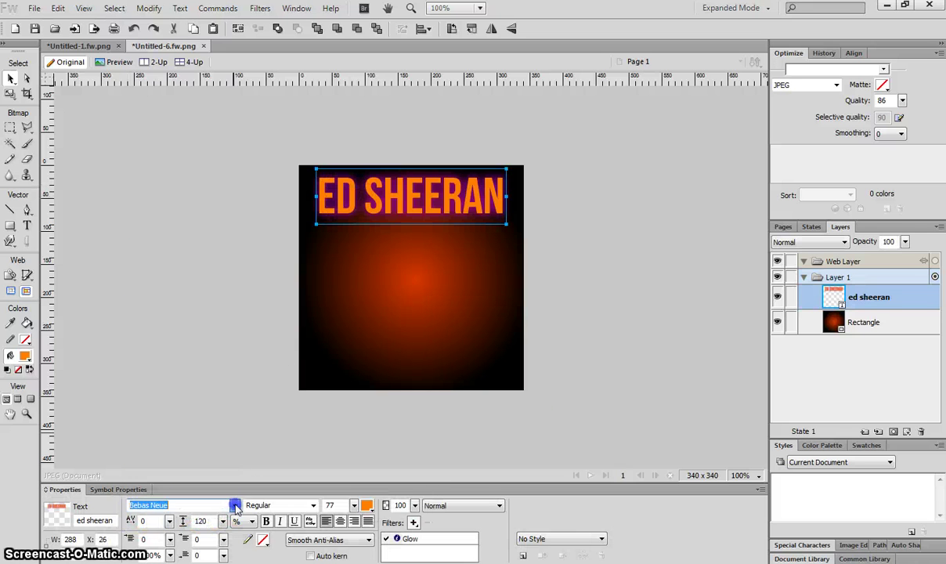
{"action": "left_click", "coordinate": [355, 506]}
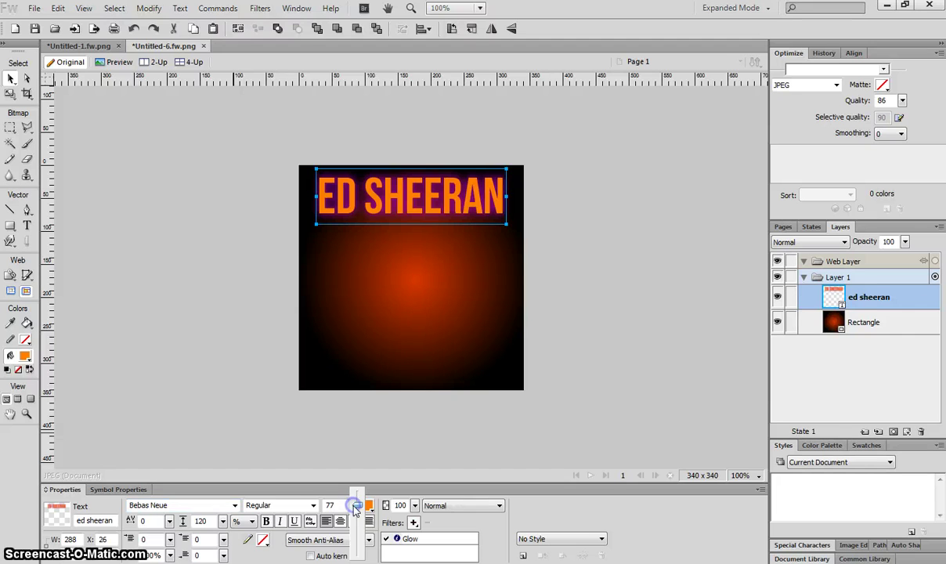
{"action": "left_click", "coordinate": [131, 335]}
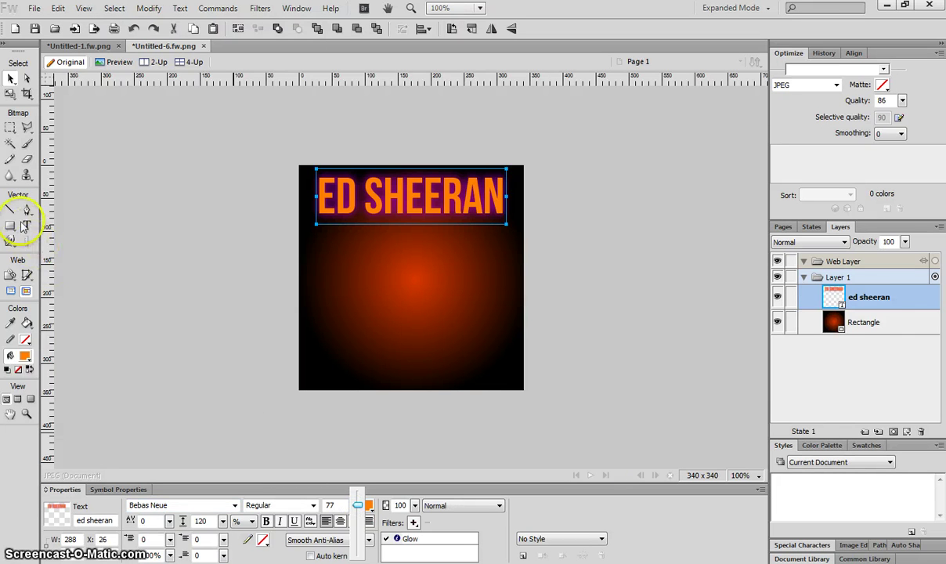
- Type an orange X near the lower-left corner of the cover
{"action": "left_click", "coordinate": [317, 368]}
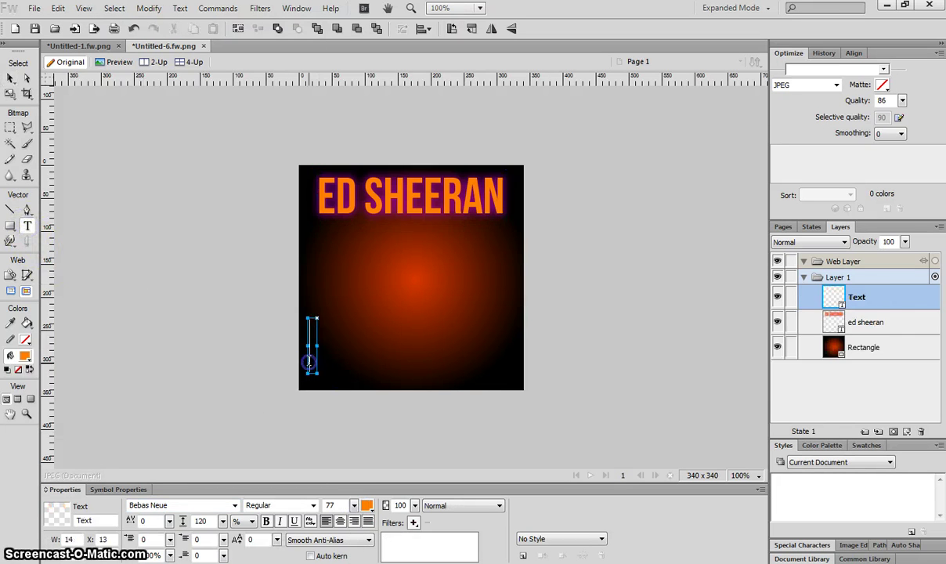
{"action": "type", "text": "X"}
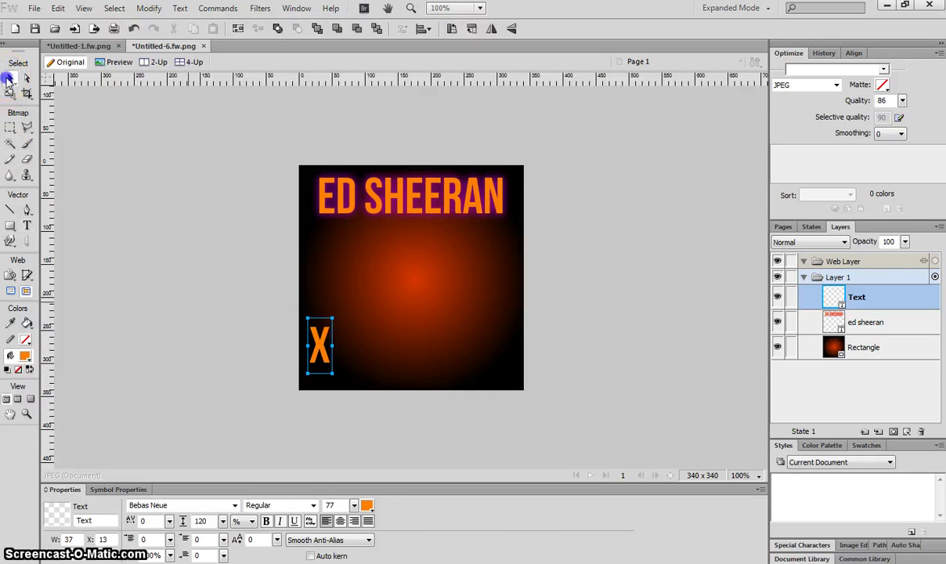
{"action": "left_click", "coordinate": [10, 78]}
- Give the X a magenta Glow of width 2 and nudge it slightly right and down
{"action": "left_click", "coordinate": [414, 522]}
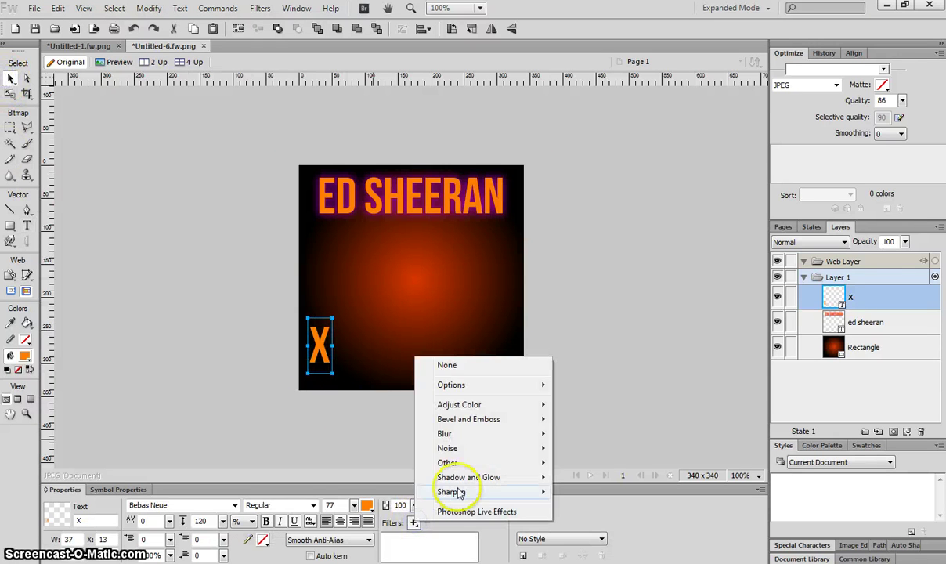
{"action": "mouse_move", "coordinate": [462, 479]}
{"action": "left_click", "coordinate": [368, 492]}
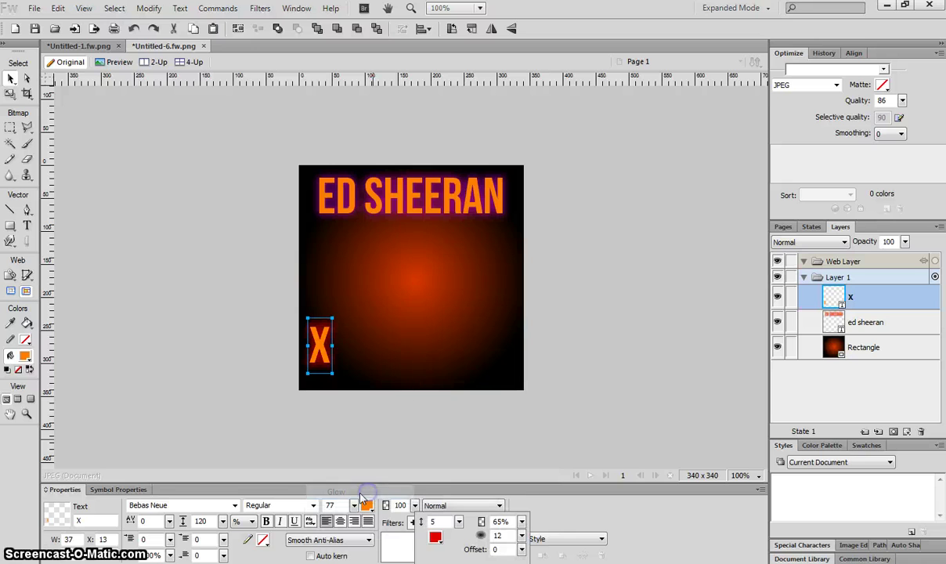
{"action": "left_click", "coordinate": [436, 539]}
{"action": "left_click", "coordinate": [598, 395]}
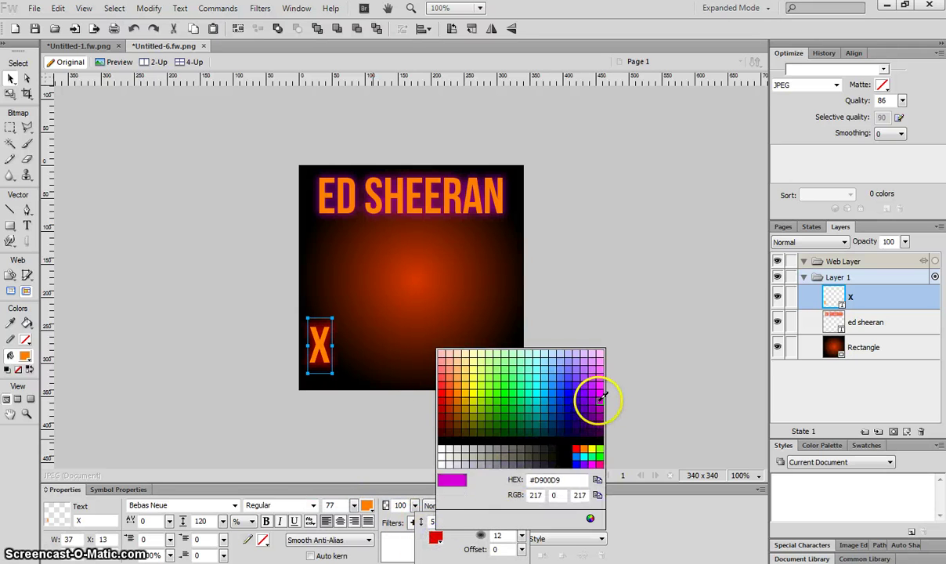
{"action": "left_click", "coordinate": [485, 495]}
{"action": "left_click", "coordinate": [459, 521]}
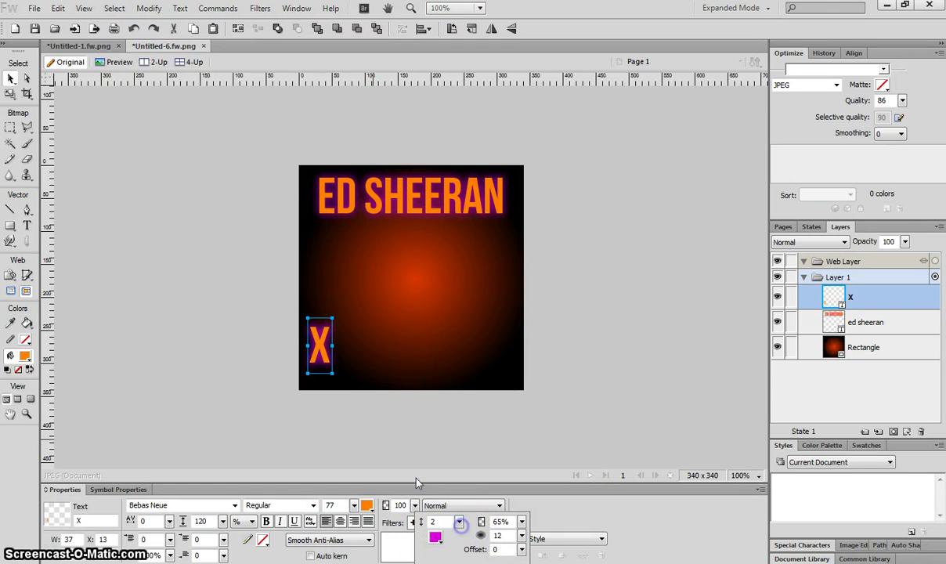
{"action": "left_click_drag", "start_coordinate": [323, 345], "coordinate": [333, 365]}
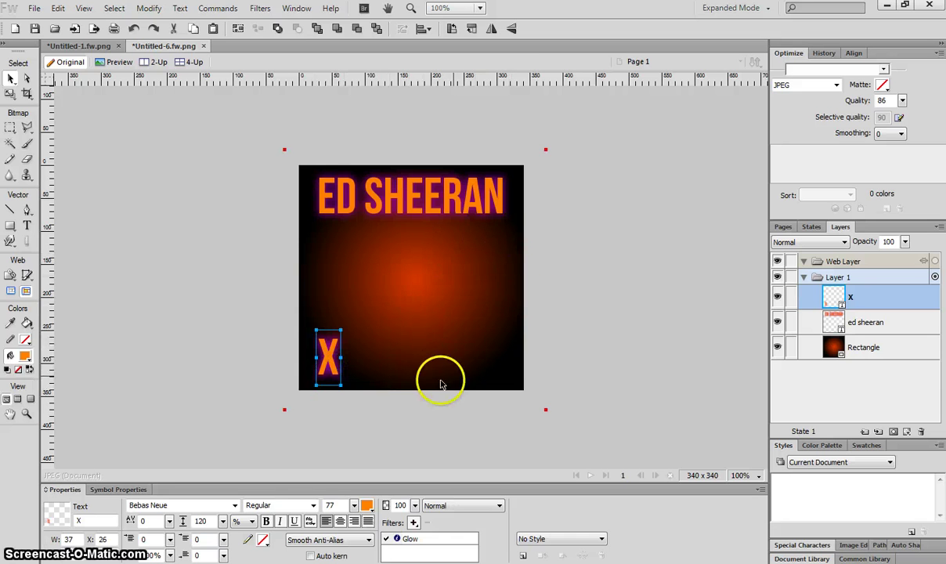
{"action": "left_click", "coordinate": [177, 265]}
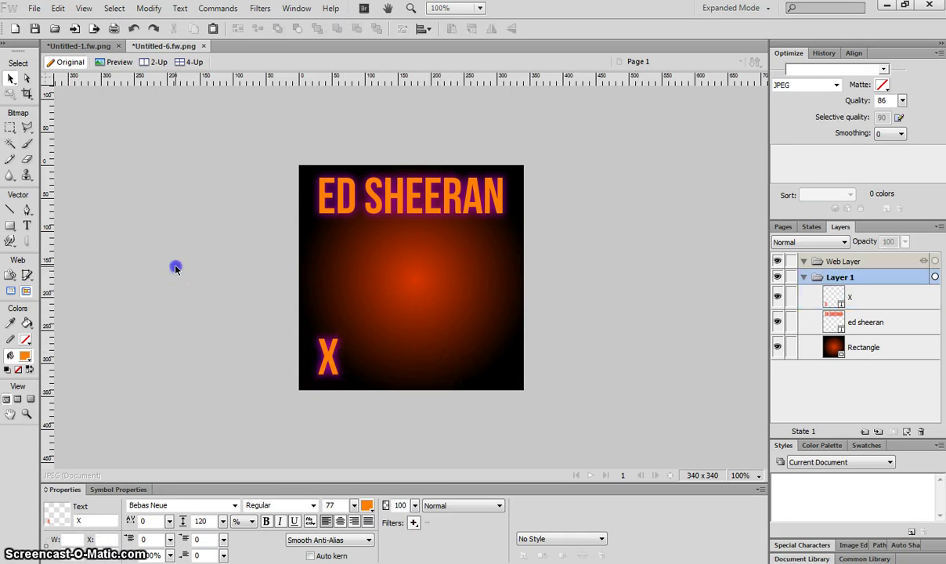
{"action": "left_click", "coordinate": [26, 145]}
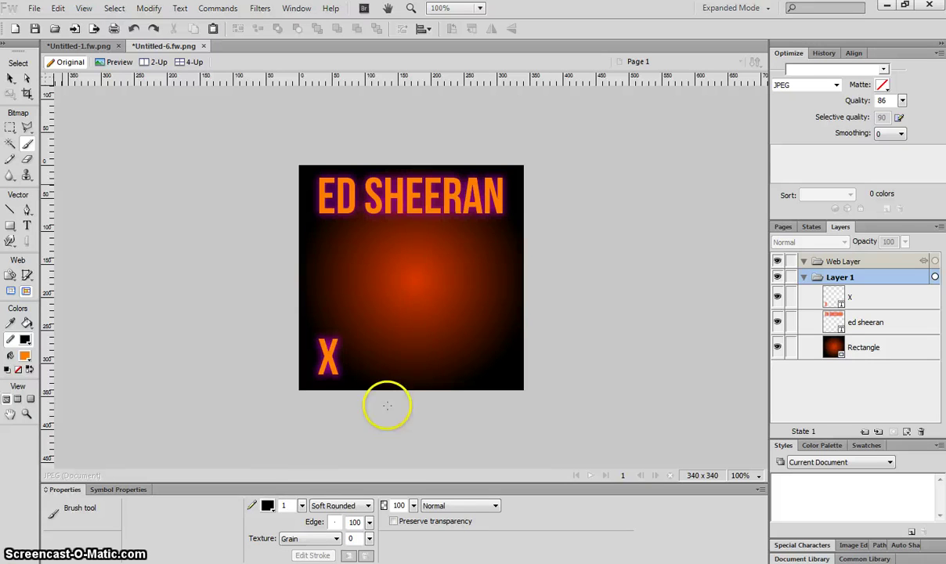
- Set the brush to white Paint Splatter at size 90 and spray dots across the canvas
{"action": "left_click", "coordinate": [352, 507]}
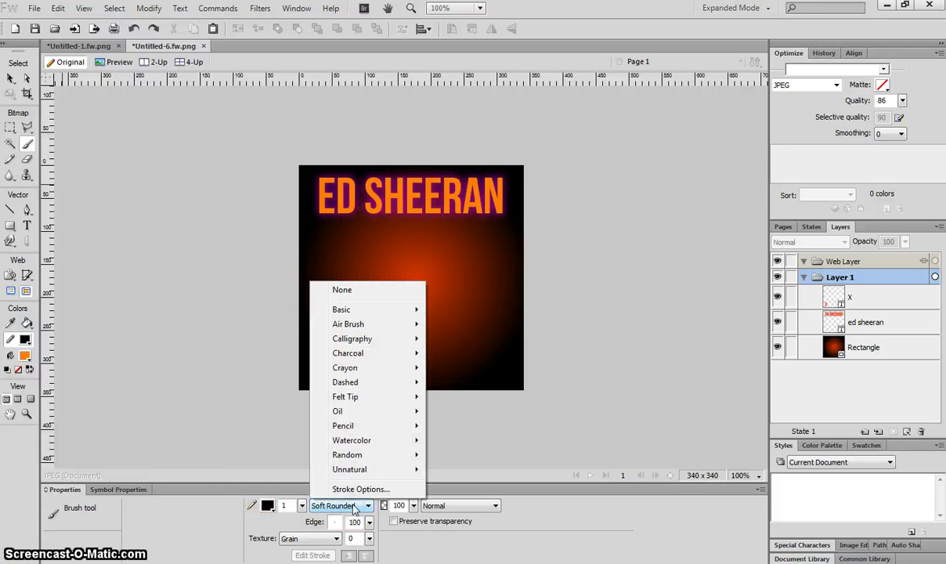
{"action": "mouse_move", "coordinate": [352, 470]}
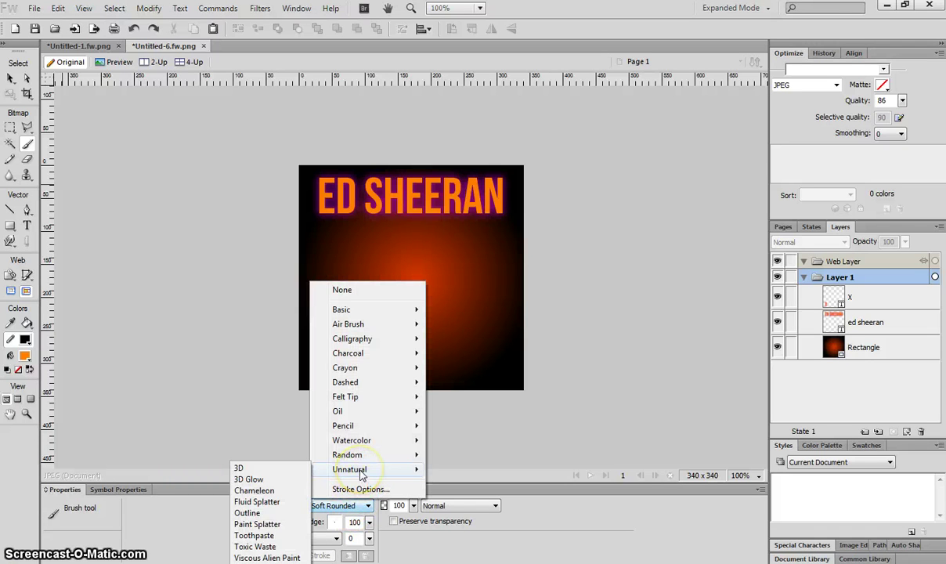
{"action": "left_click", "coordinate": [259, 524]}
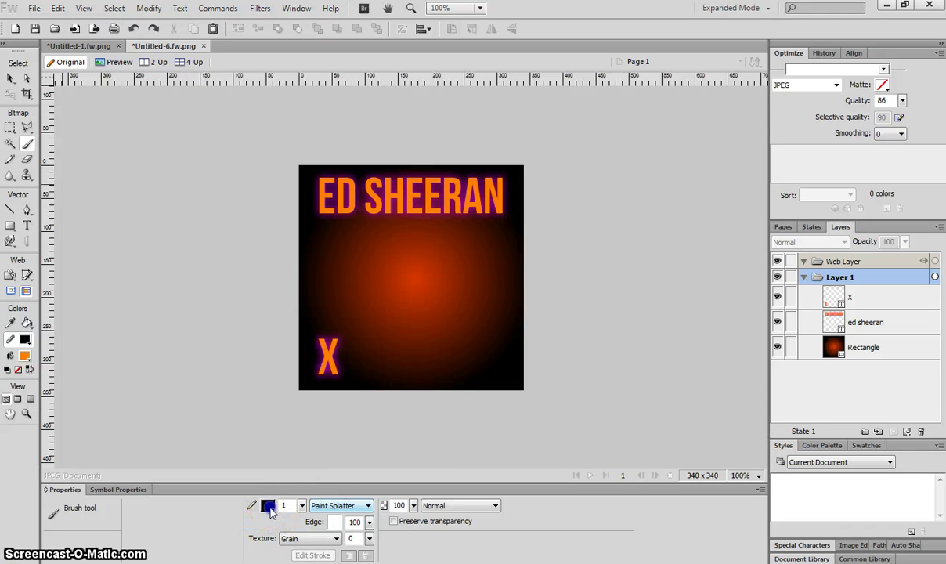
{"action": "left_click", "coordinate": [268, 507]}
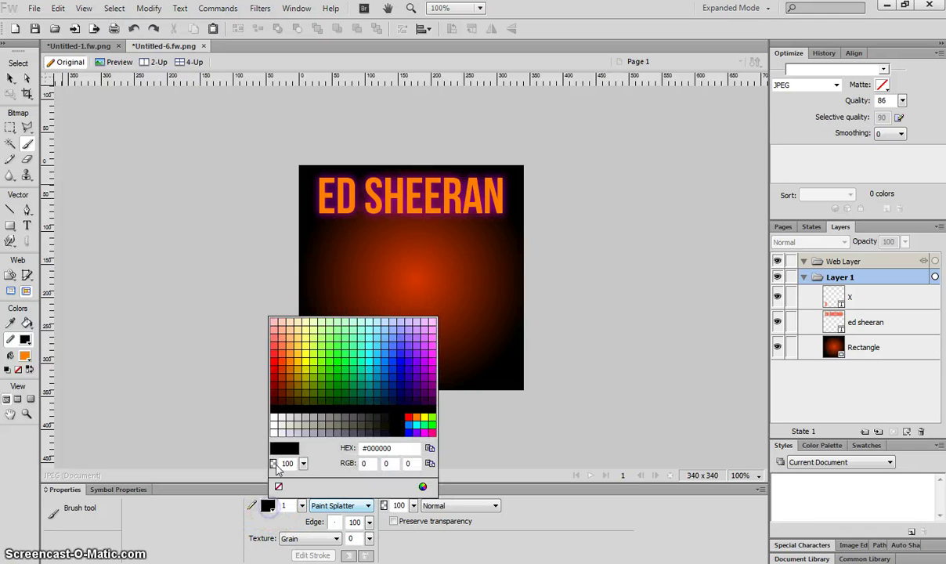
{"action": "left_click", "coordinate": [303, 506]}
{"action": "left_click", "coordinate": [269, 505]}
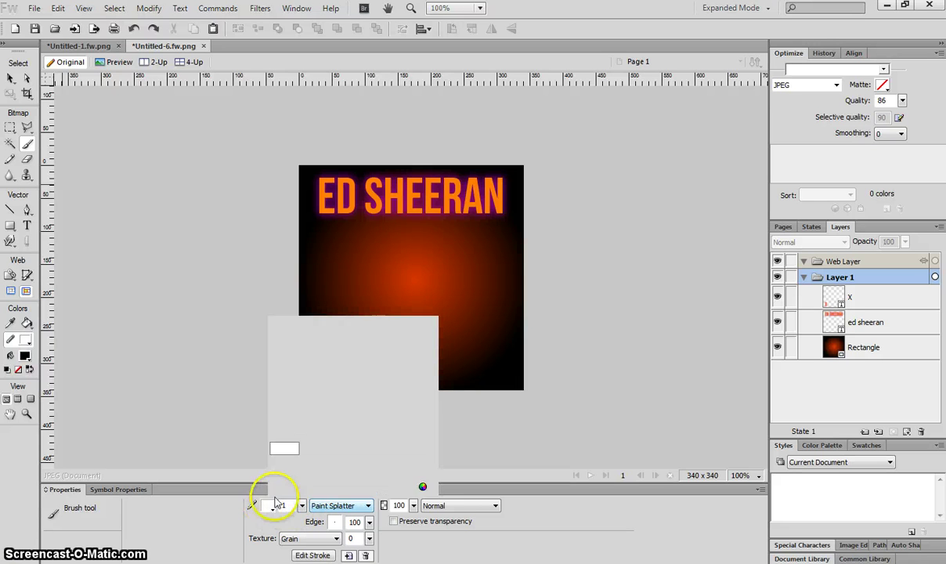
{"action": "left_click", "coordinate": [274, 433]}
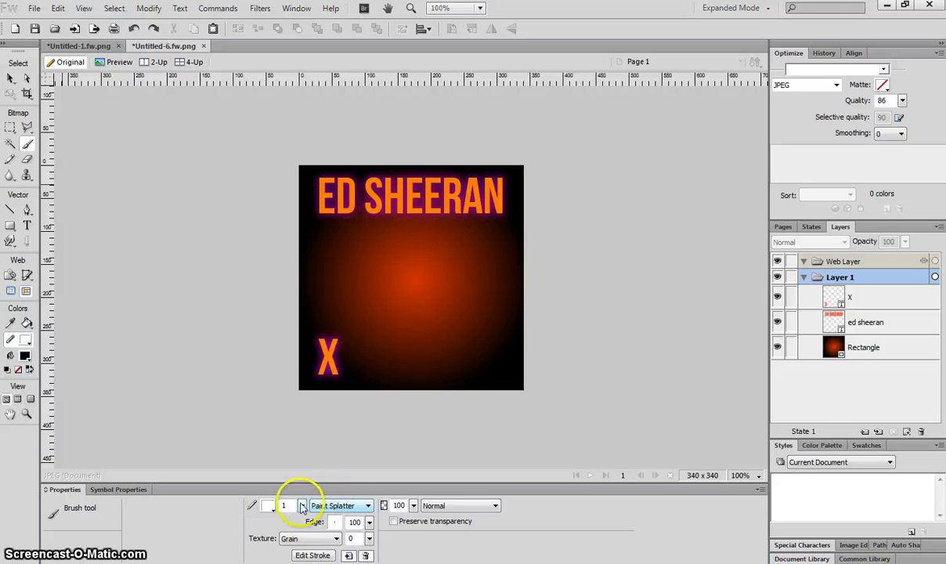
{"action": "left_click_drag", "start_coordinate": [302, 506], "coordinate": [300, 444]}
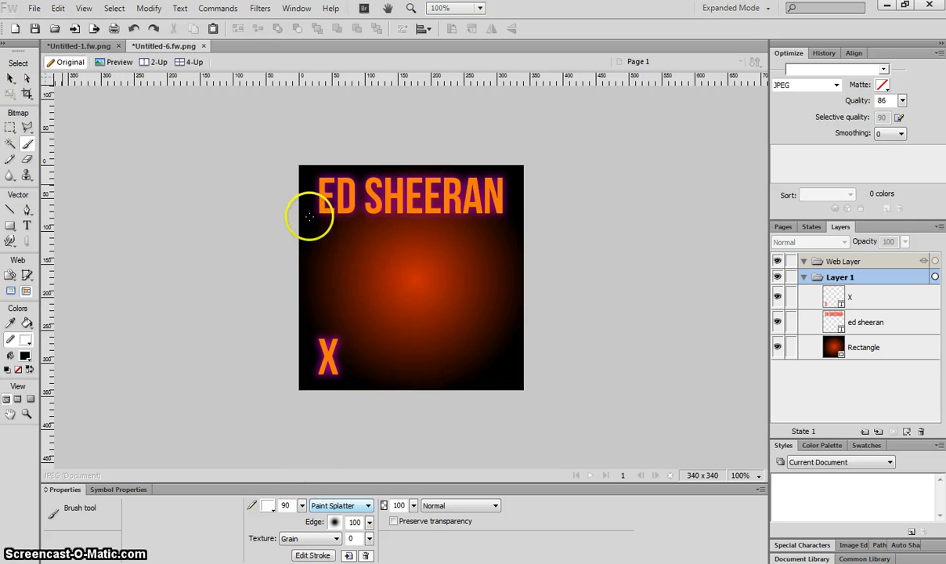
{"action": "mouse_move", "coordinate": [302, 194]}
{"action": "left_mouse_down"}
{"action": "mouse_move", "coordinate": [427, 313]}
{"action": "mouse_move", "coordinate": [507, 290]}
{"action": "mouse_move", "coordinate": [423, 392]}
{"action": "left_mouse_up"}
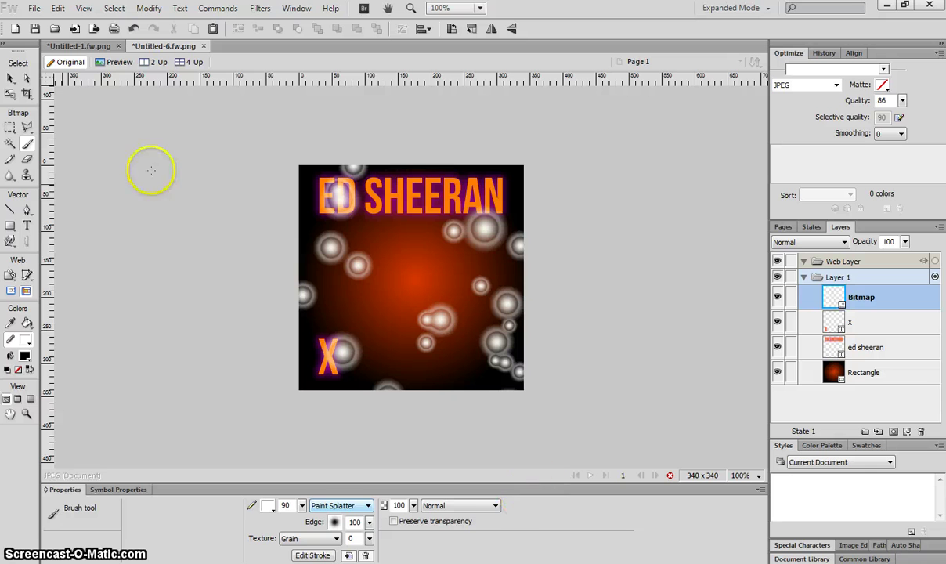
- Move the splatter Bitmap layer below the titles and lower its opacity to 10%
{"action": "left_click", "coordinate": [11, 78]}
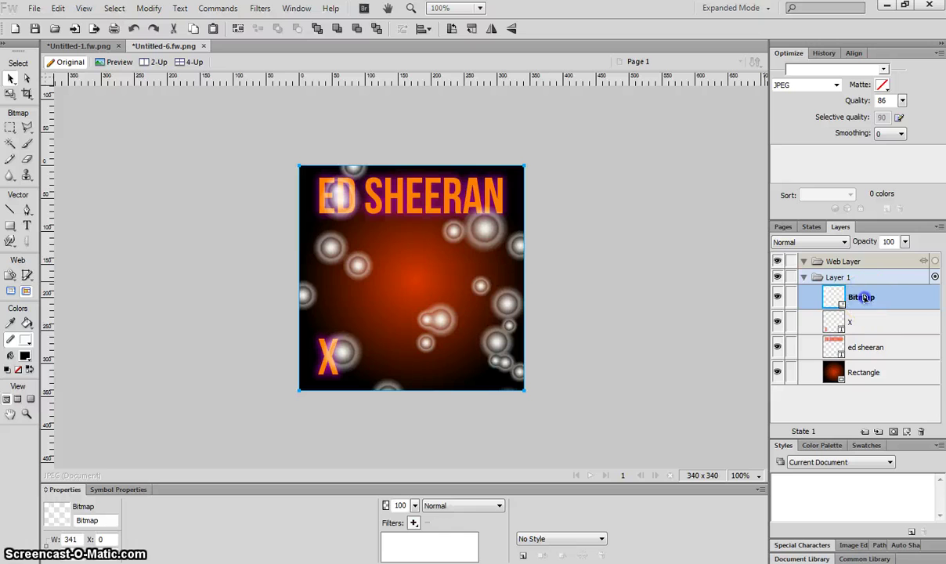
{"action": "left_click_drag", "start_coordinate": [862, 298], "coordinate": [866, 359]}
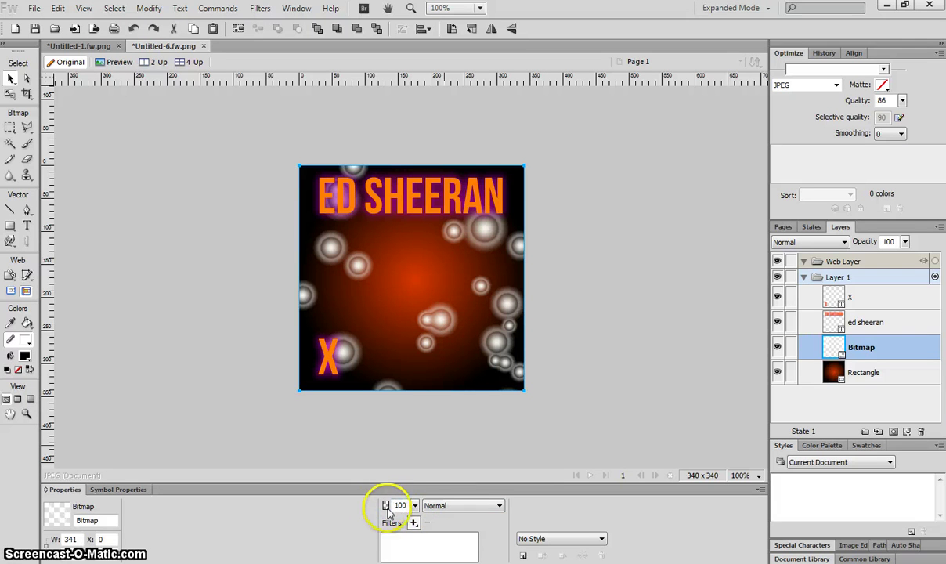
{"action": "left_click", "coordinate": [415, 507]}
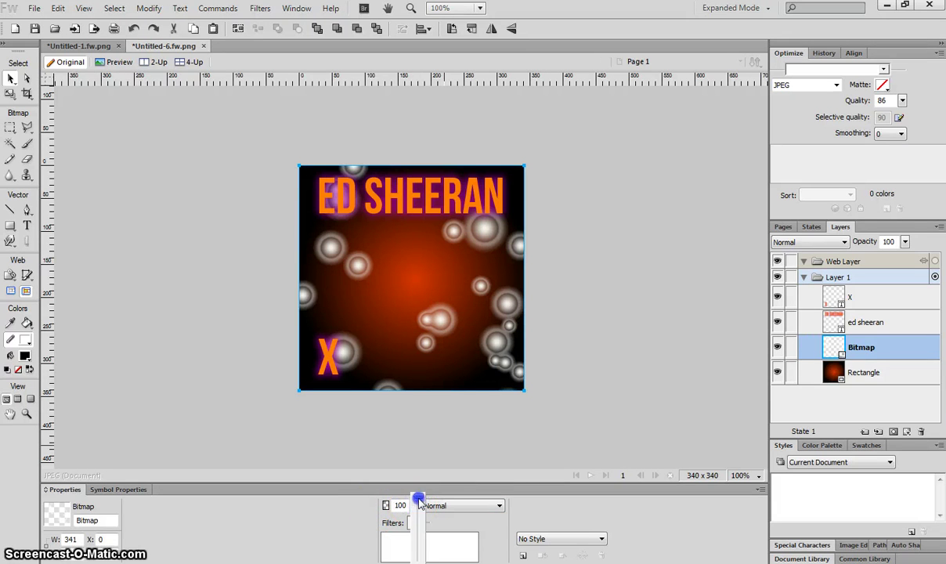
{"action": "left_click_drag", "start_coordinate": [427, 536], "coordinate": [416, 508]}
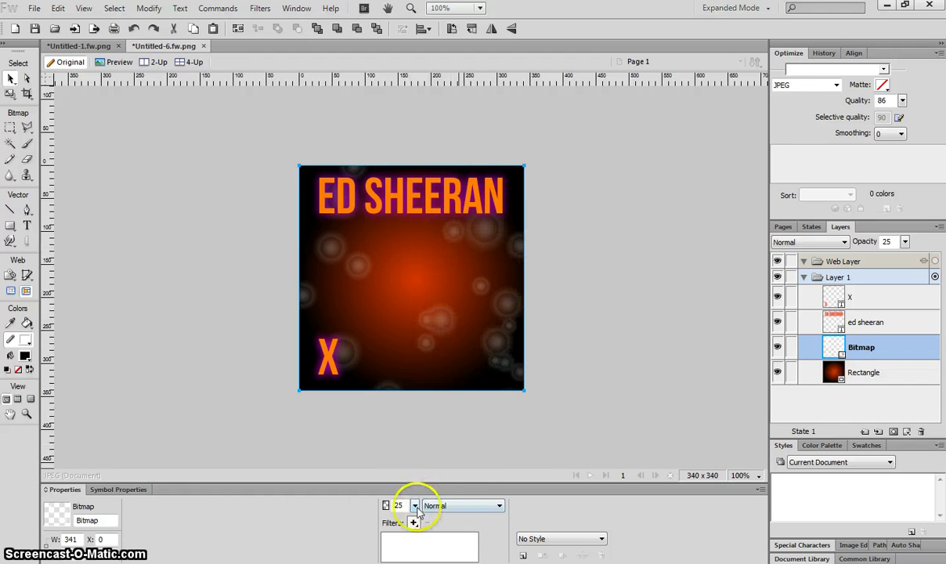
{"action": "left_click_drag", "start_coordinate": [415, 505], "coordinate": [418, 509]}
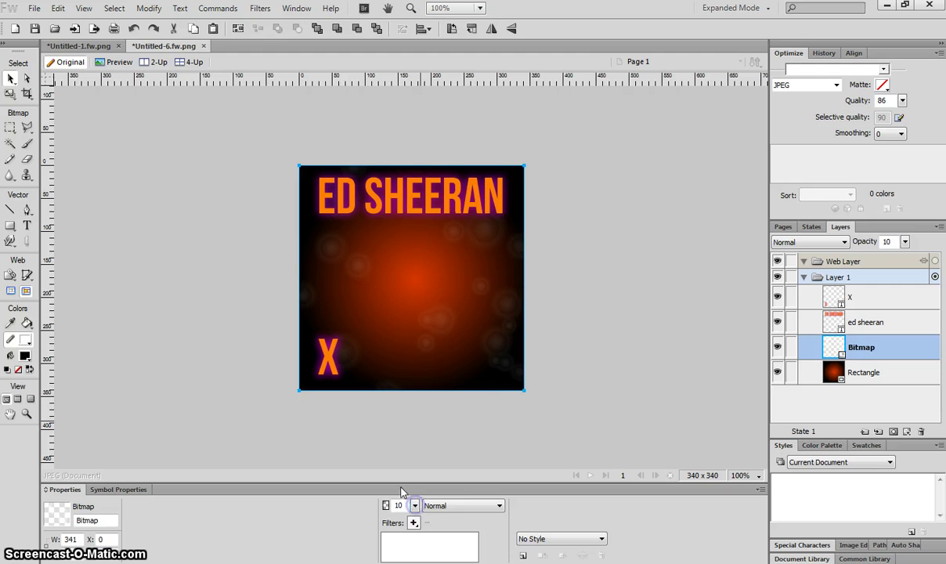
{"action": "left_click", "coordinate": [202, 293]}
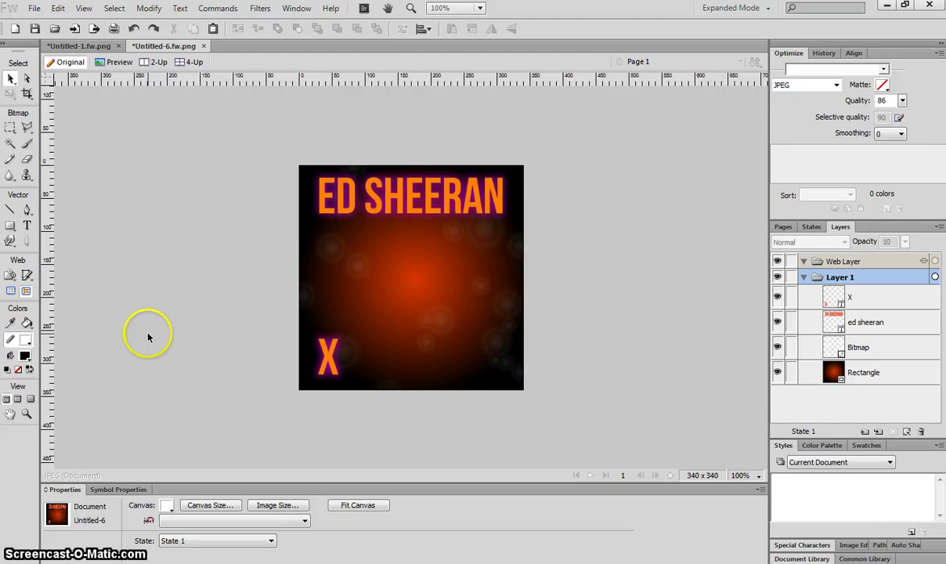
- Set the Pen tool to no fill and a 1-pixel #F0F0E1 Basic Soft Line stroke
{"action": "left_click", "coordinate": [27, 210]}
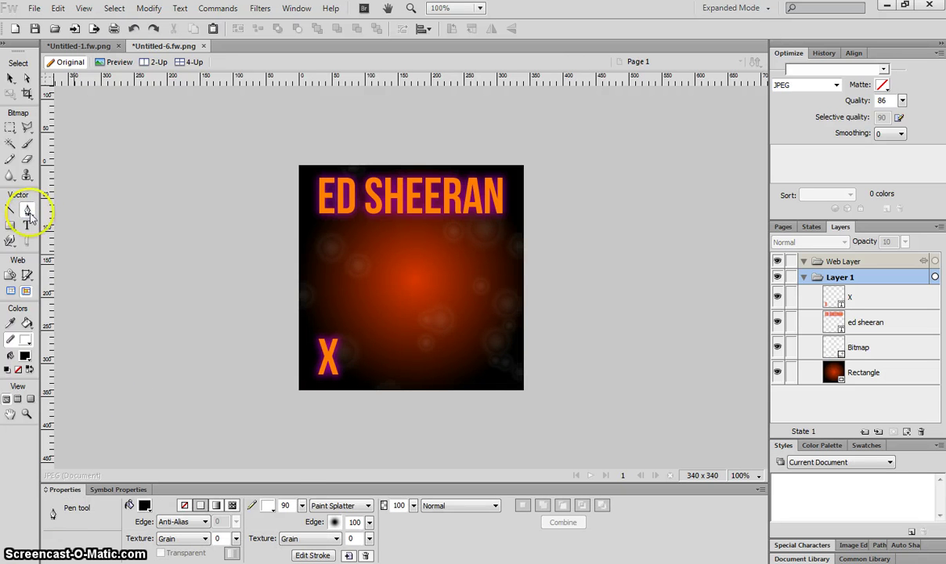
{"action": "left_click", "coordinate": [144, 506]}
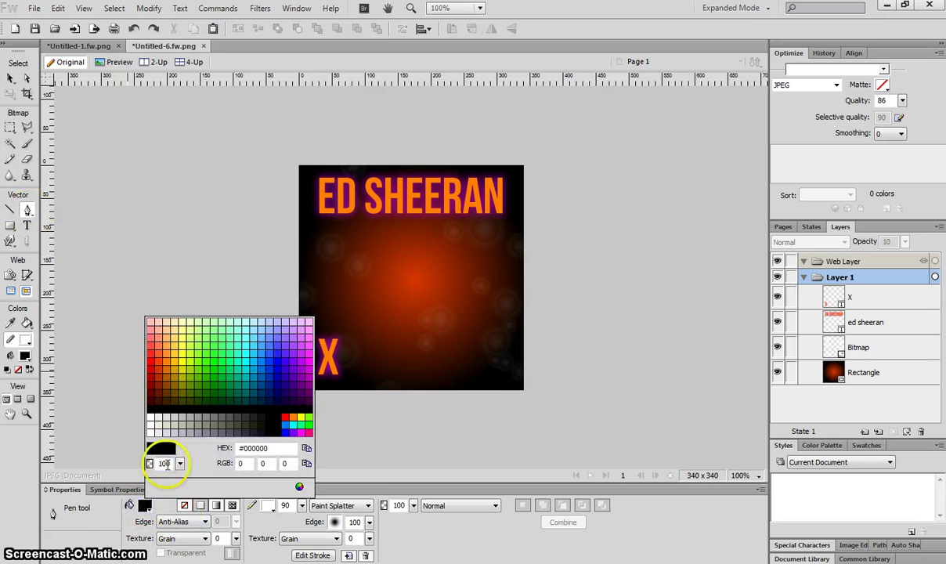
{"action": "left_click", "coordinate": [184, 506]}
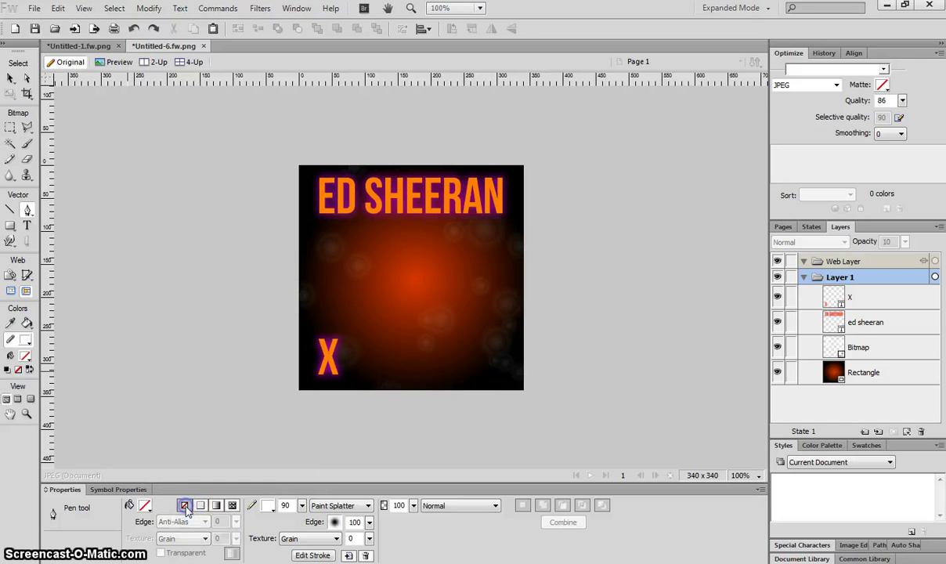
{"action": "left_click", "coordinate": [268, 506]}
{"action": "left_click", "coordinate": [281, 423]}
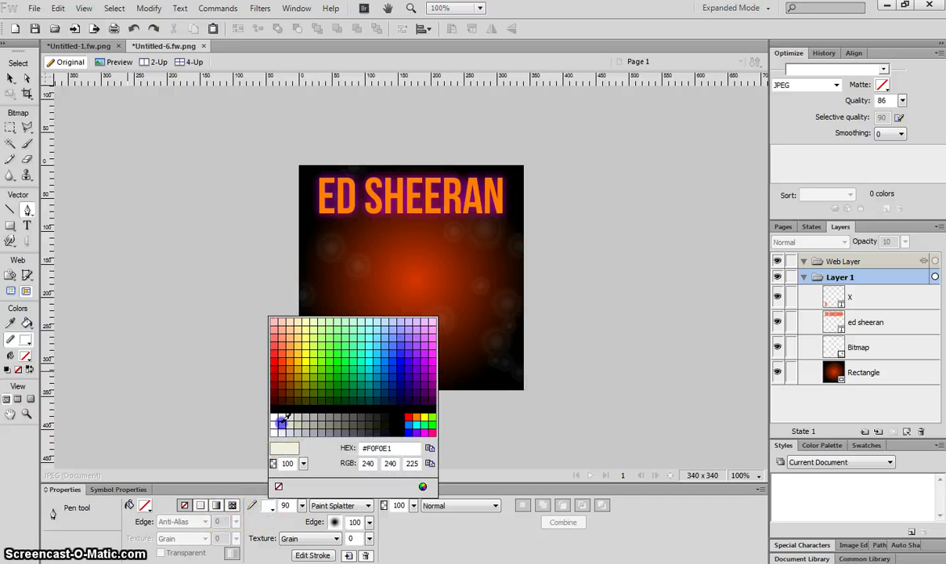
{"action": "left_click", "coordinate": [319, 506]}
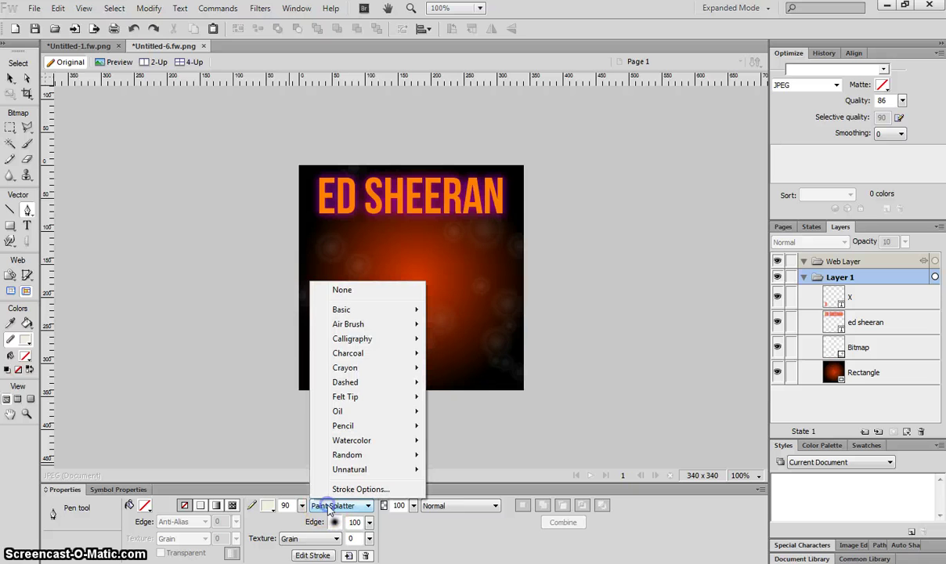
{"action": "left_click", "coordinate": [345, 310]}
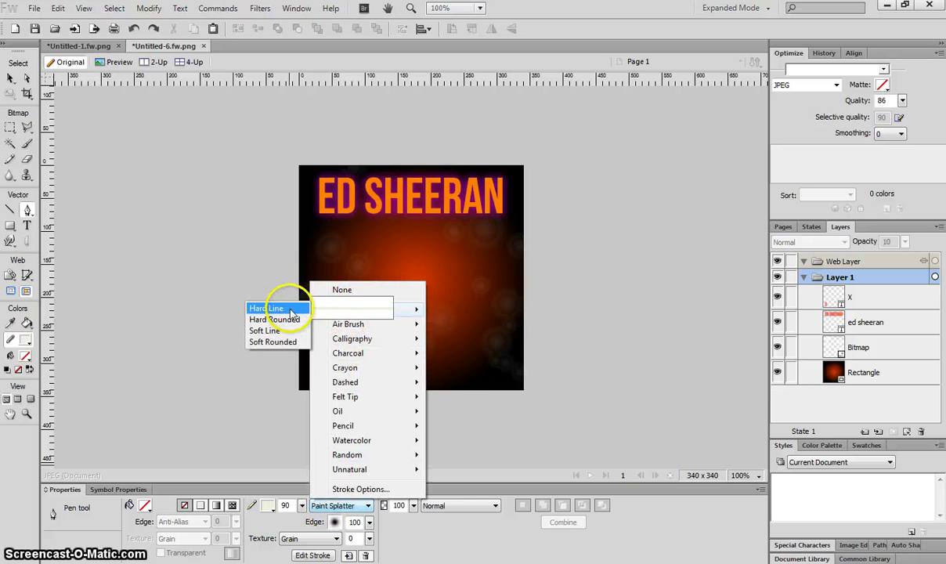
{"action": "left_click", "coordinate": [274, 330]}
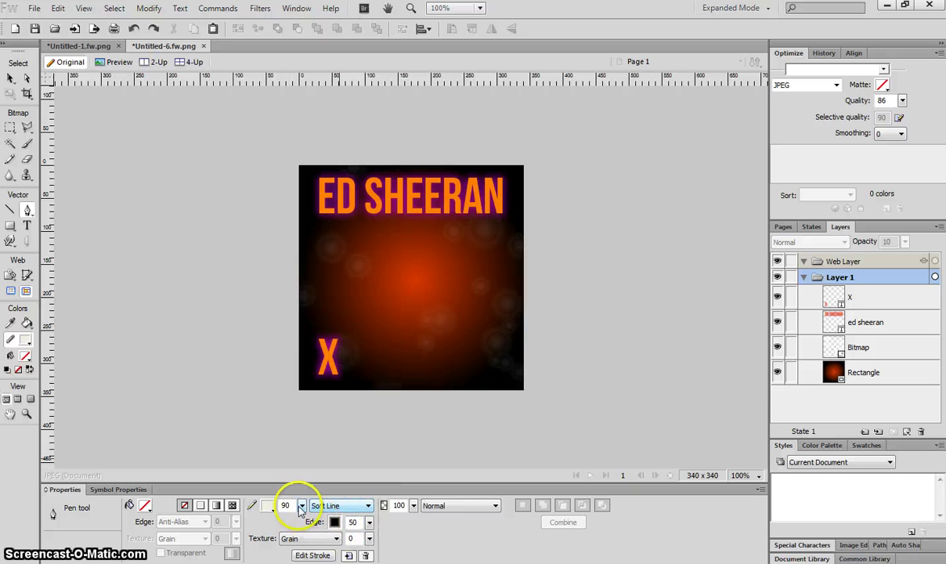
{"action": "left_click_drag", "start_coordinate": [302, 505], "coordinate": [312, 559]}
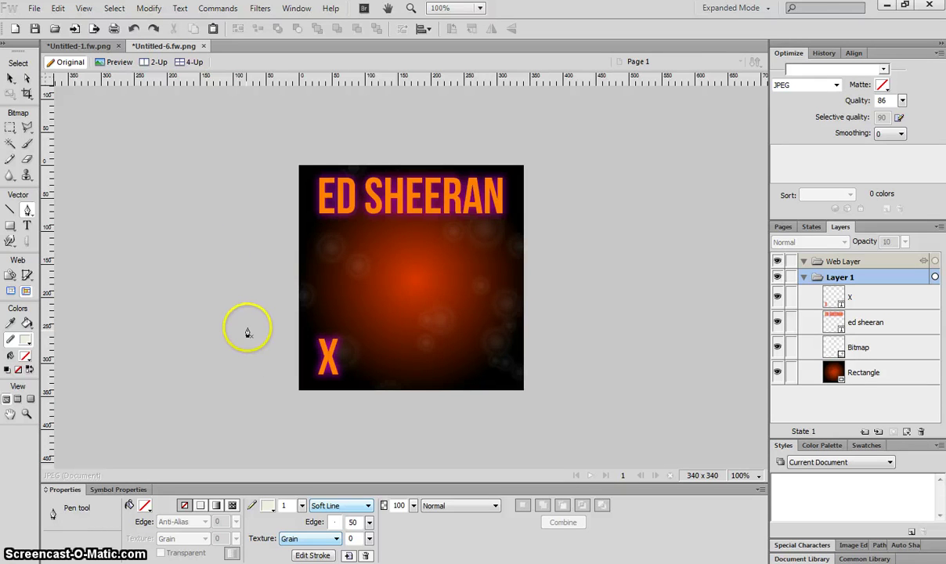
- Draw a three-point curve from the left edge, bending down past the X, to the right edge
{"action": "left_click", "coordinate": [231, 280]}
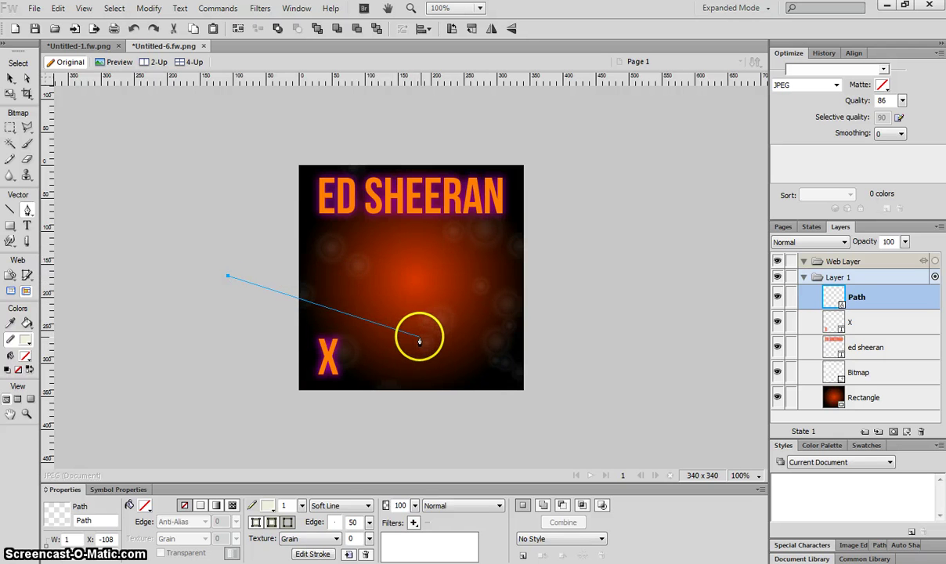
{"action": "left_click_drag", "start_coordinate": [431, 334], "coordinate": [378, 470]}
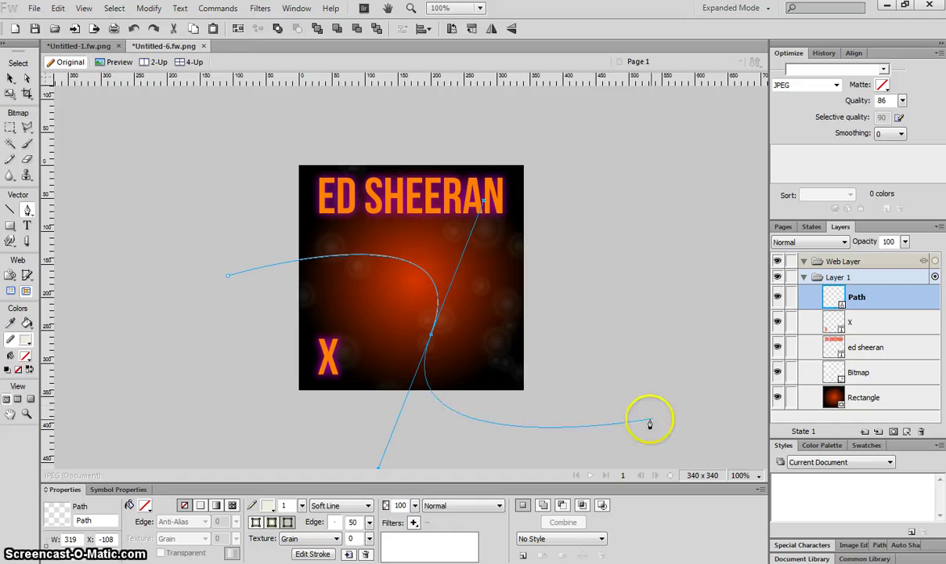
{"action": "left_click", "coordinate": [628, 332]}
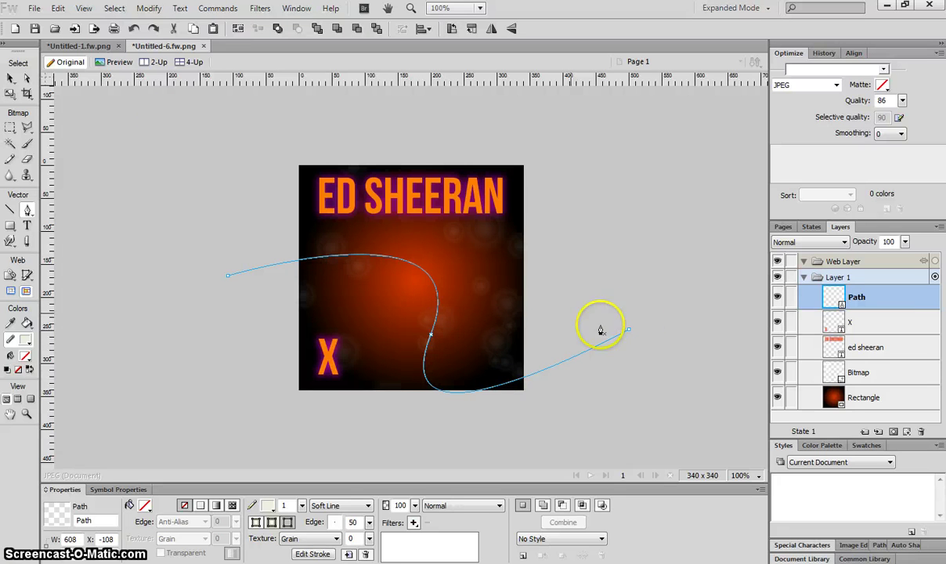
{"action": "left_click", "coordinate": [10, 79]}
{"action": "left_click", "coordinate": [126, 128]}
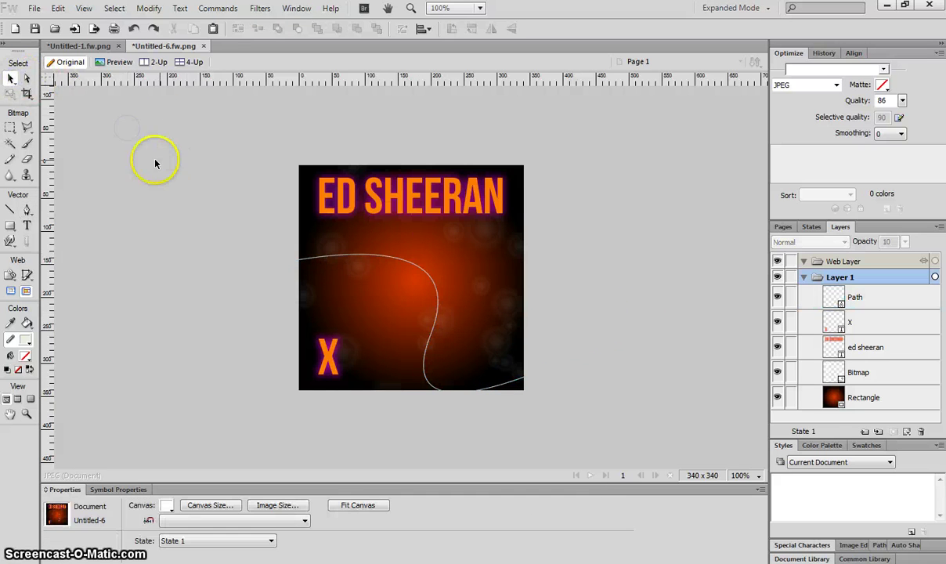
- Nudge the curve left and give it a narrow yellow Glow filter (width 1)
{"action": "left_click_drag", "start_coordinate": [405, 262], "coordinate": [357, 271]}
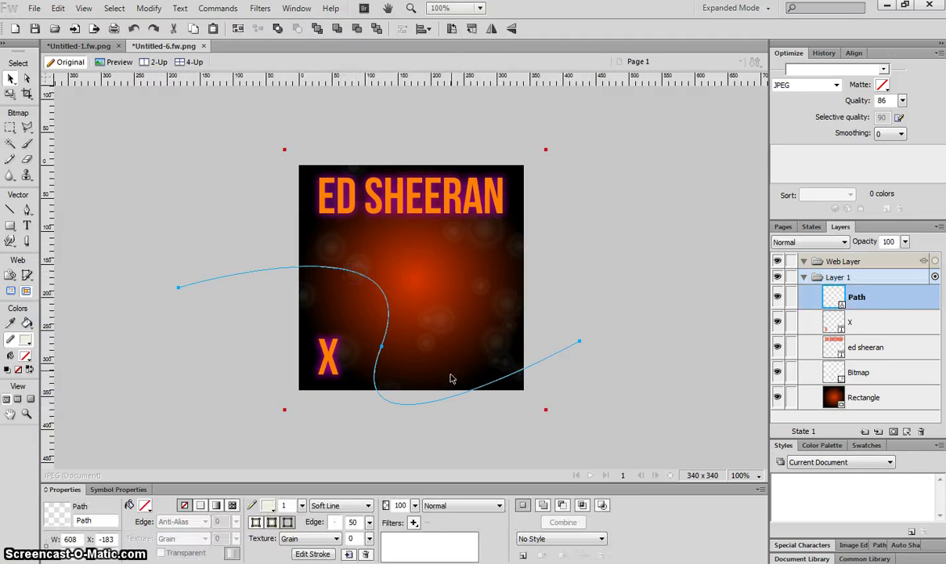
{"action": "left_click", "coordinate": [414, 523]}
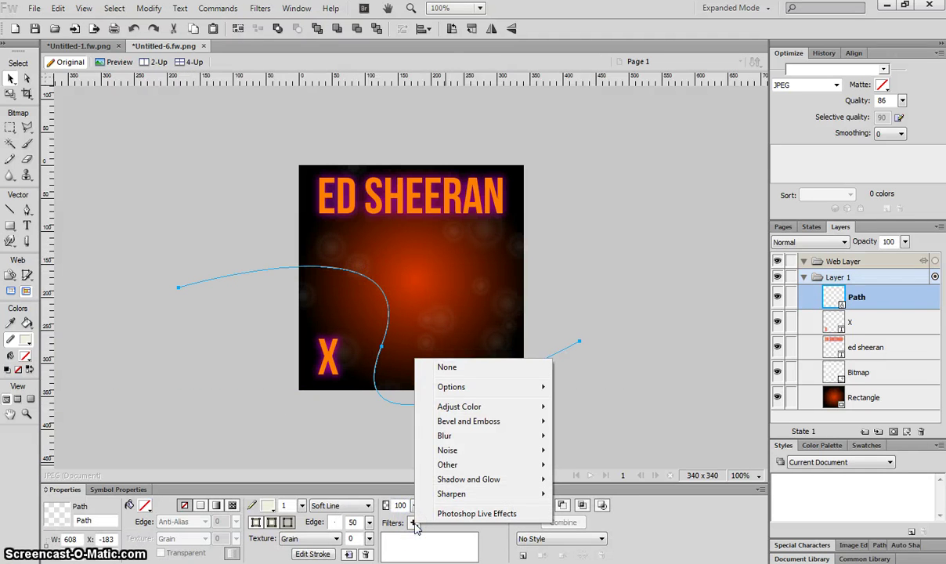
{"action": "left_click", "coordinate": [457, 494]}
{"action": "mouse_move", "coordinate": [462, 480]}
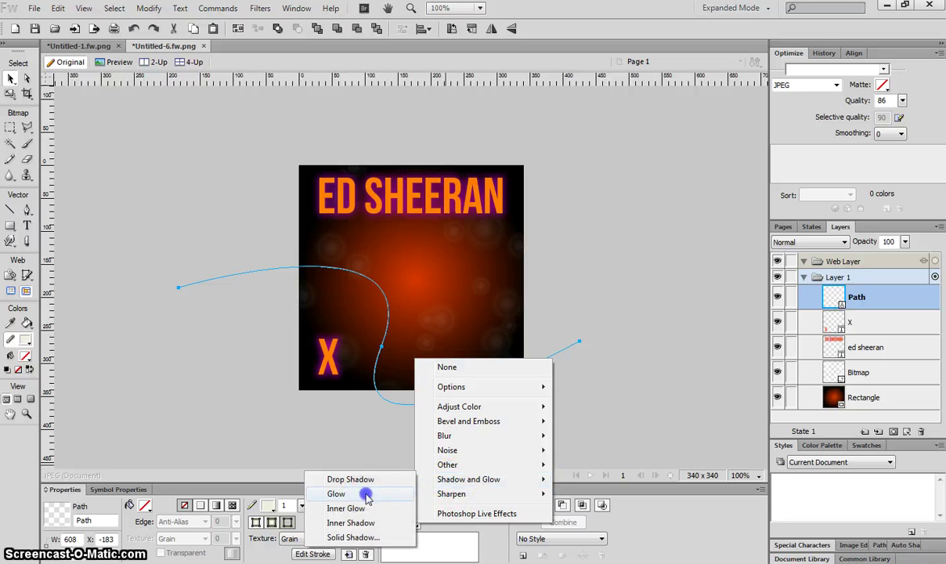
{"action": "left_click", "coordinate": [364, 489]}
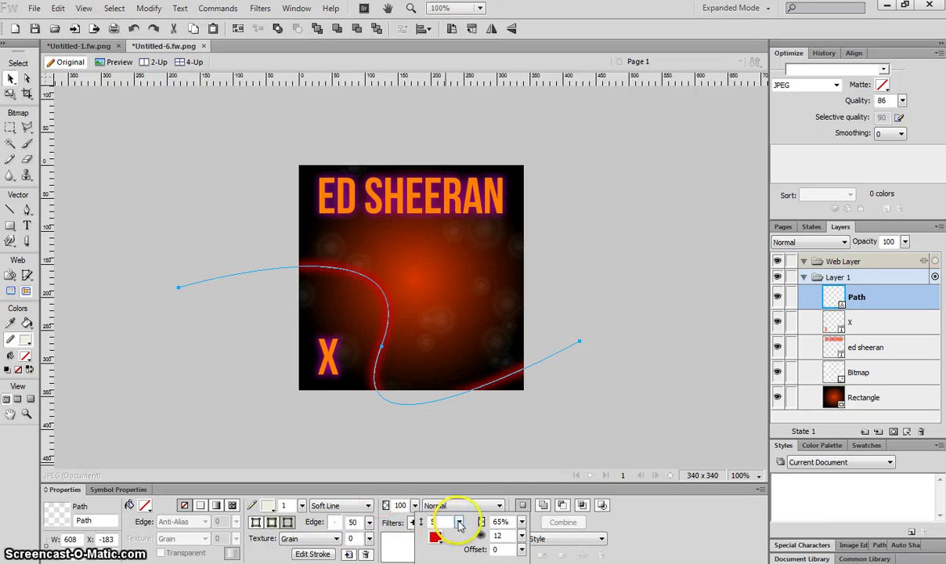
{"action": "left_click_drag", "start_coordinate": [459, 521], "coordinate": [446, 541]}
{"action": "left_click", "coordinate": [441, 540]}
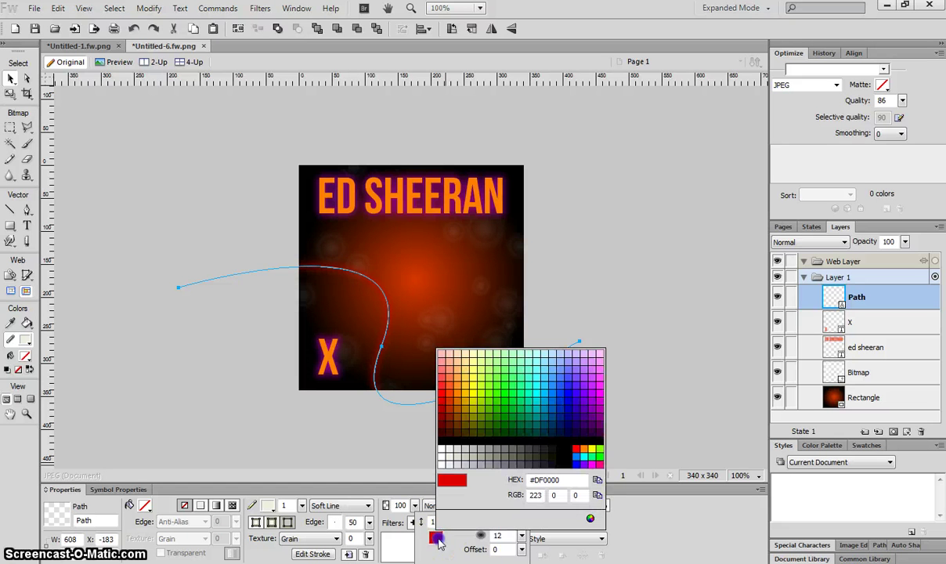
{"action": "left_click", "coordinate": [476, 401]}
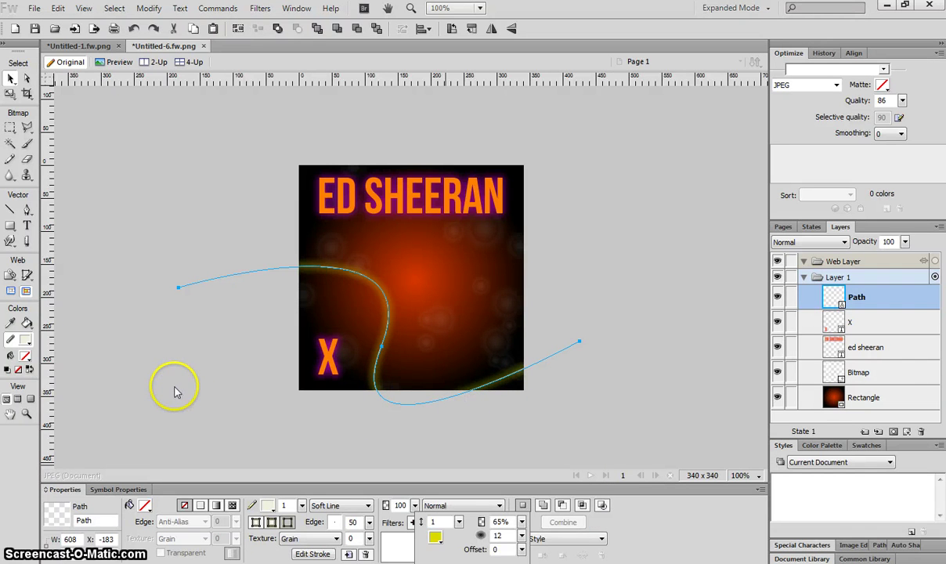
{"action": "left_click", "coordinate": [191, 346]}
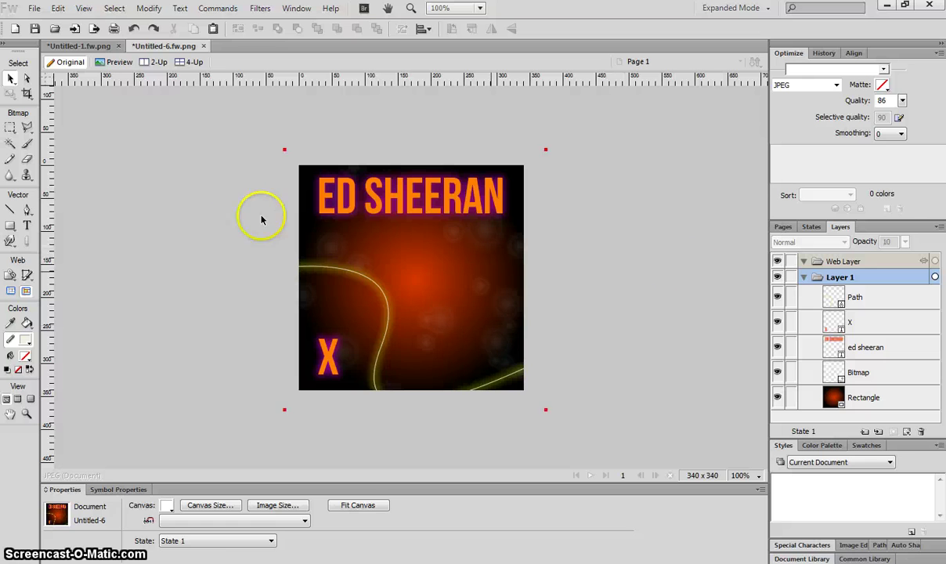
- Draw a second Pen curve arcing above the title and ending below the cover
{"action": "left_click", "coordinate": [26, 210]}
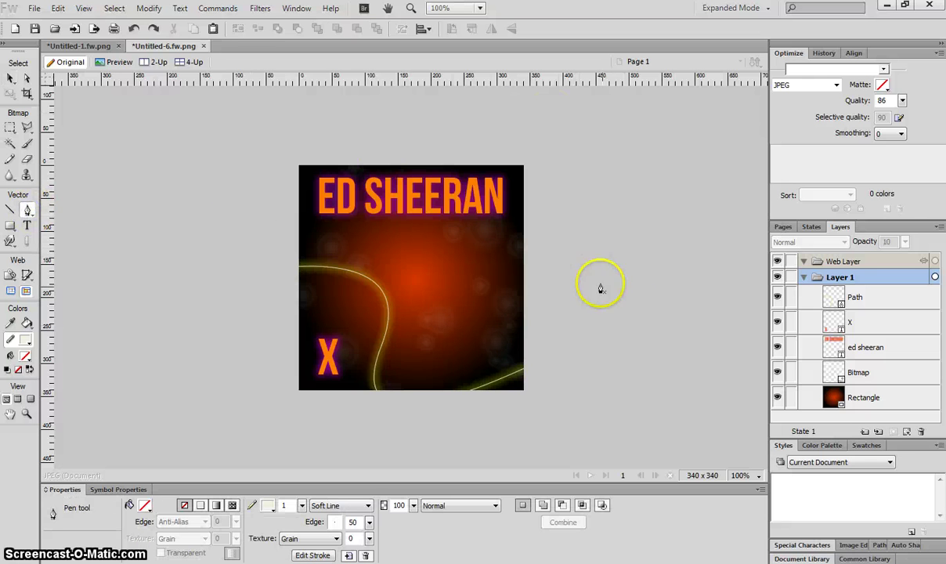
{"action": "left_click", "coordinate": [600, 320]}
{"action": "left_click_drag", "start_coordinate": [352, 149], "coordinate": [266, 272]}
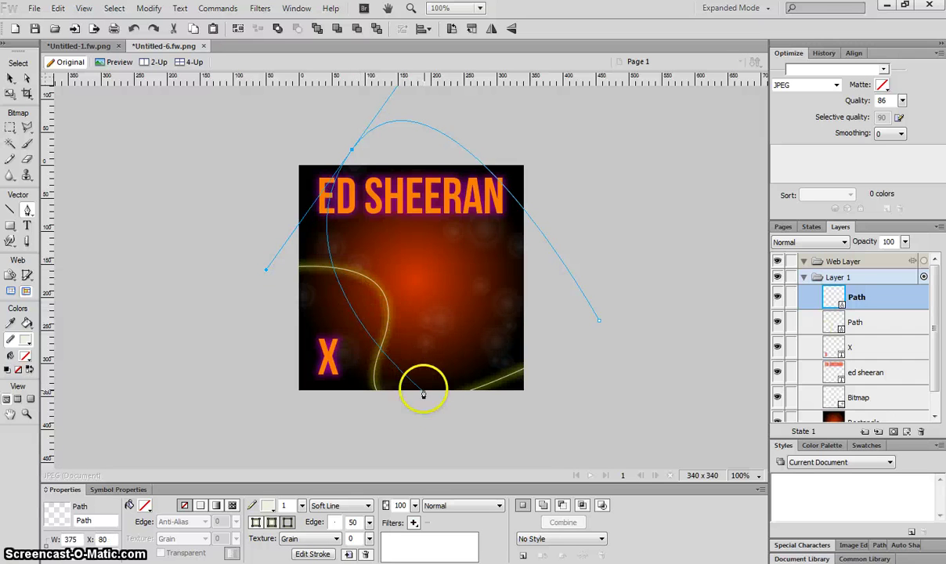
{"action": "left_click", "coordinate": [443, 415]}
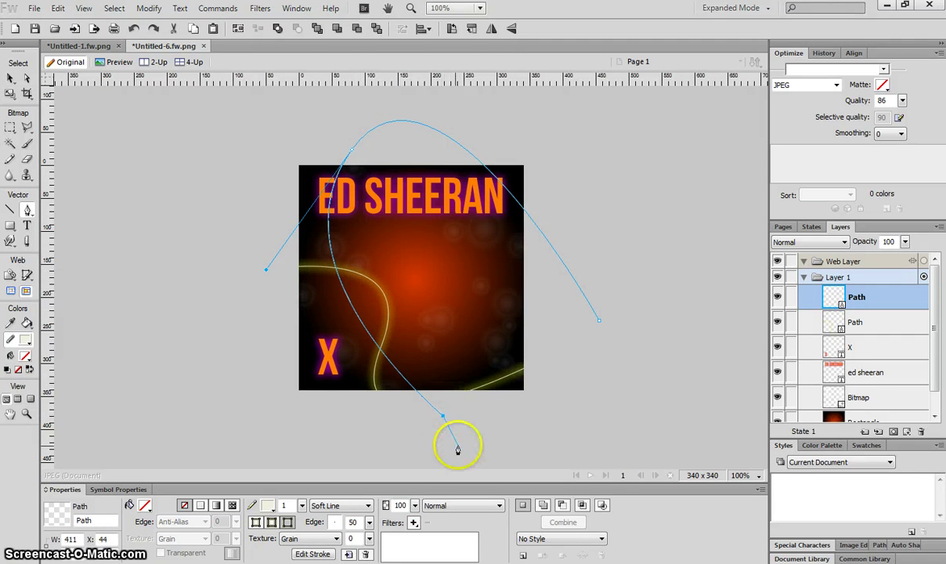
{"action": "left_click", "coordinate": [458, 445]}
- Add a magenta Glow filter to the new curve and adjust its strength
{"action": "left_click", "coordinate": [10, 78]}
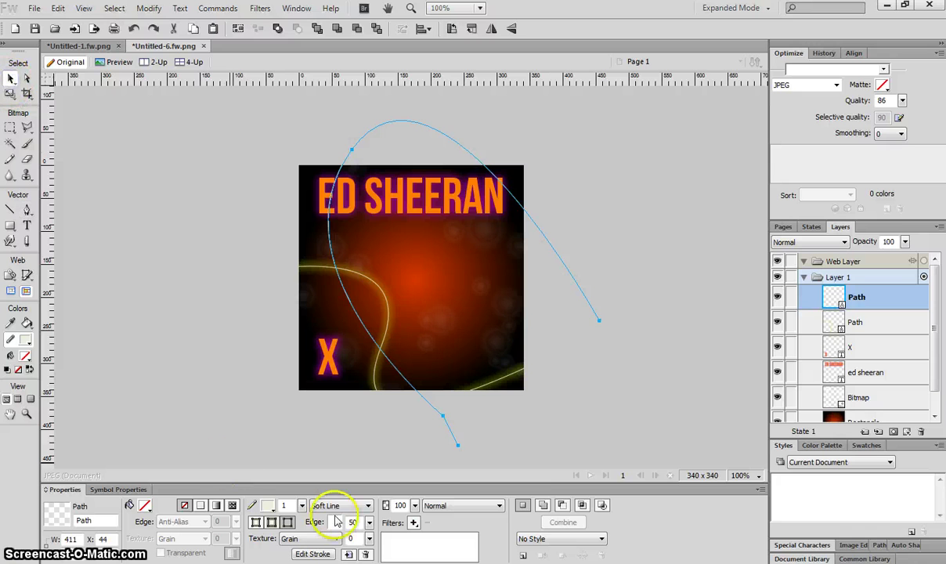
{"action": "left_click", "coordinate": [414, 523]}
{"action": "mouse_move", "coordinate": [507, 486]}
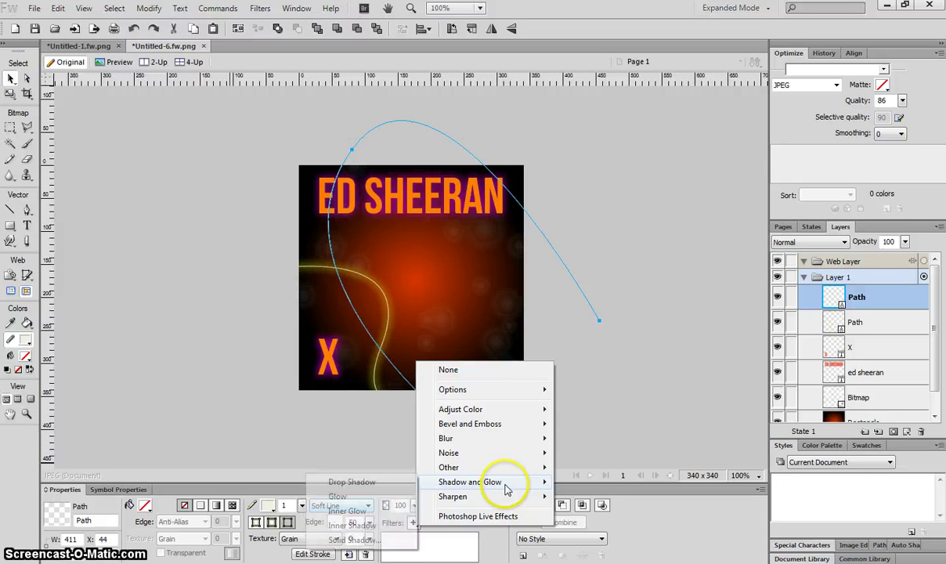
{"action": "left_click", "coordinate": [333, 484]}
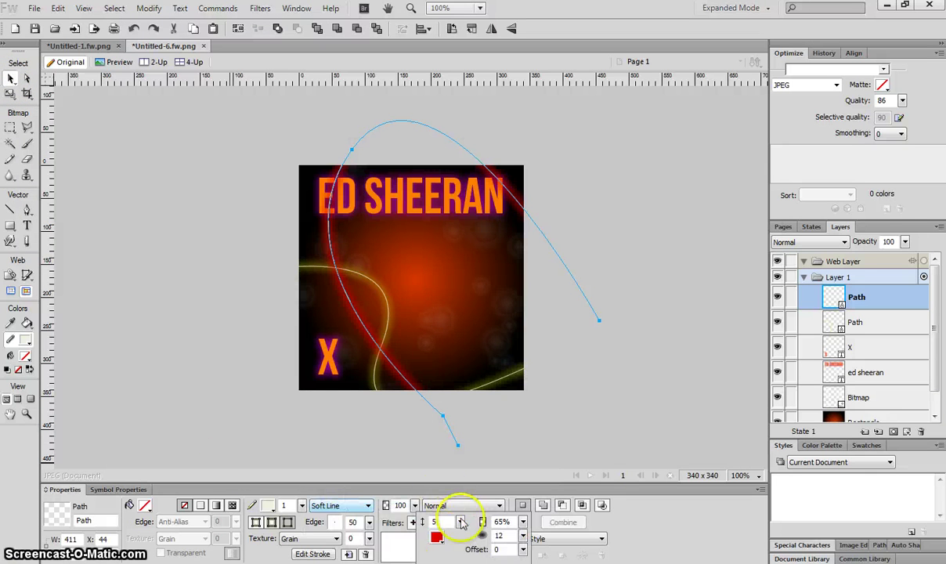
{"action": "left_click", "coordinate": [438, 540]}
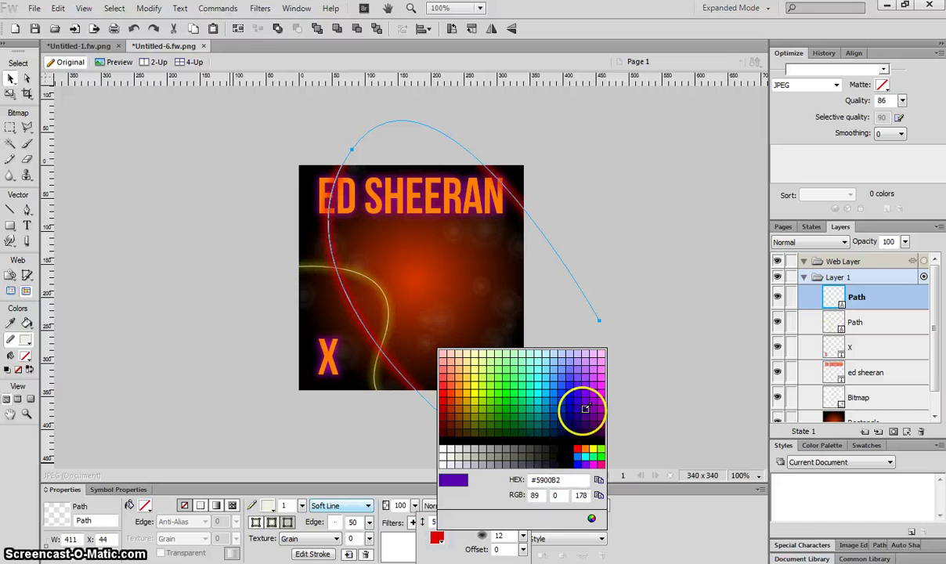
{"action": "left_click", "coordinate": [608, 393]}
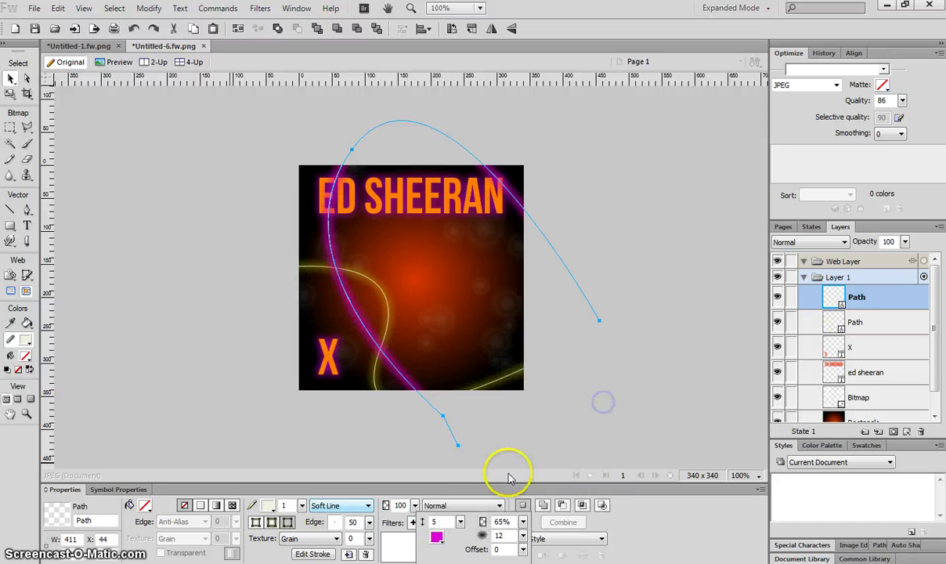
{"action": "left_click", "coordinate": [462, 522]}
{"action": "left_click", "coordinate": [397, 359]}
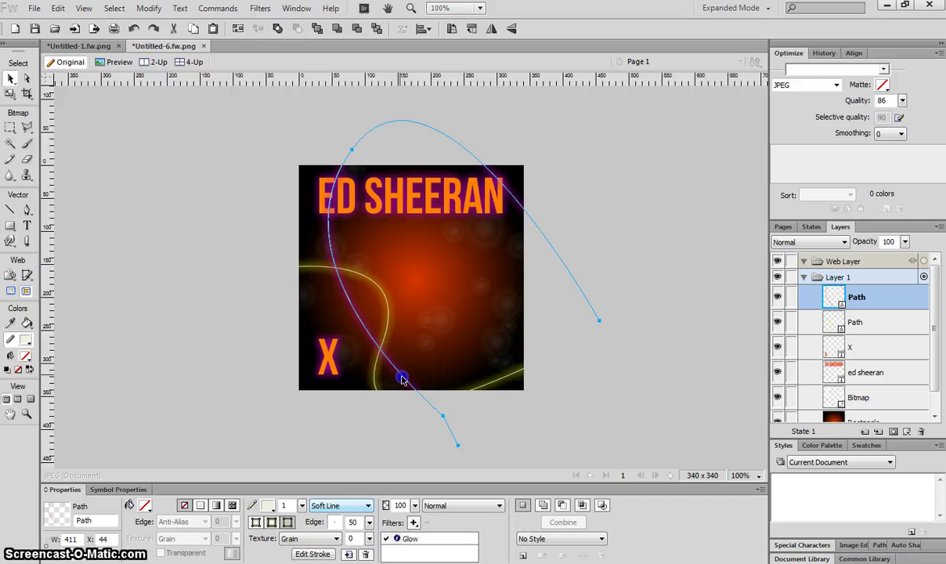
- Shift the curve slightly right and change its glow colour to green
{"action": "left_click_drag", "start_coordinate": [402, 380], "coordinate": [431, 386]}
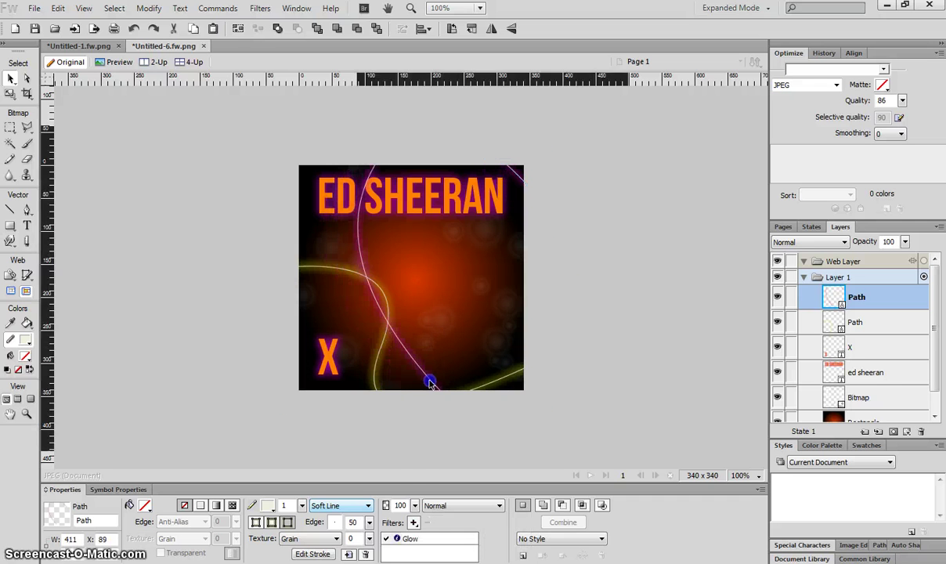
{"action": "left_click", "coordinate": [397, 538]}
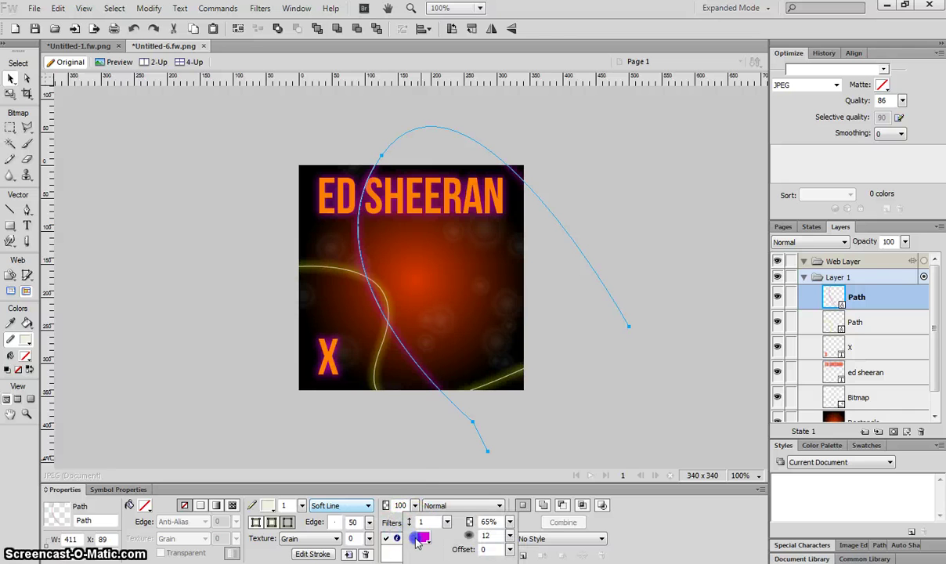
{"action": "left_click", "coordinate": [420, 539]}
{"action": "left_click", "coordinate": [486, 400]}
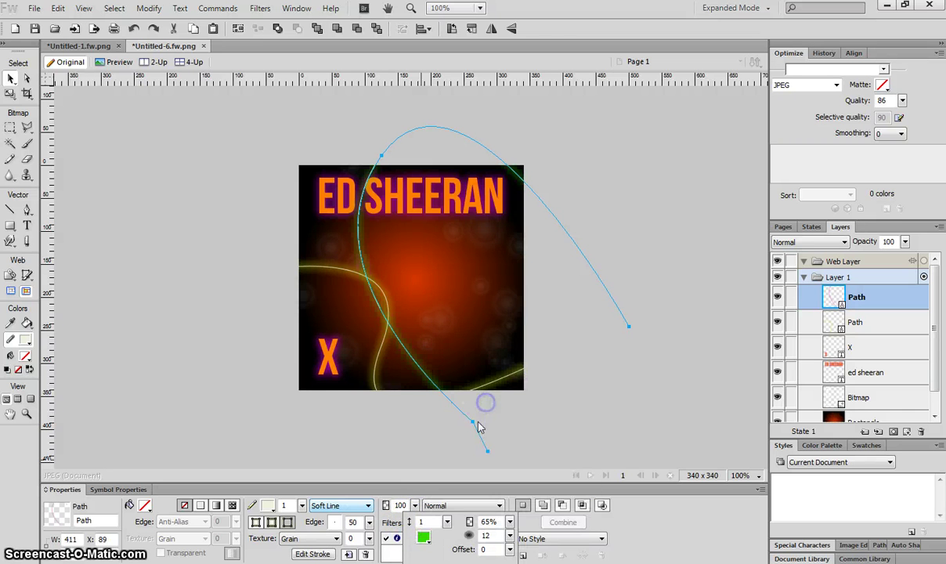
{"action": "left_click", "coordinate": [600, 280]}
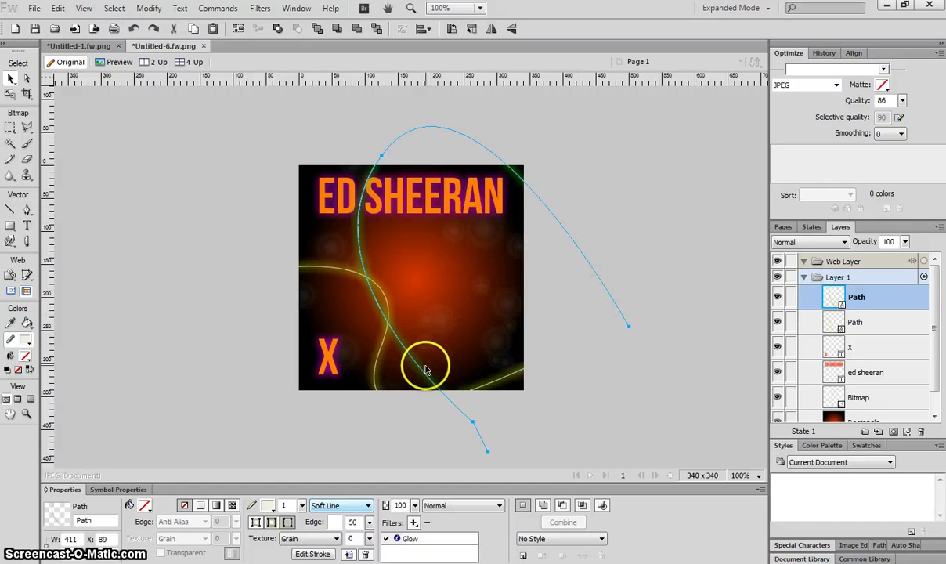
- Nudge the glowing curve into place, deselect it, and switch to the browser photo
{"action": "left_click_drag", "start_coordinate": [421, 374], "coordinate": [678, 298]}
{"action": "left_click", "coordinate": [677, 290]}
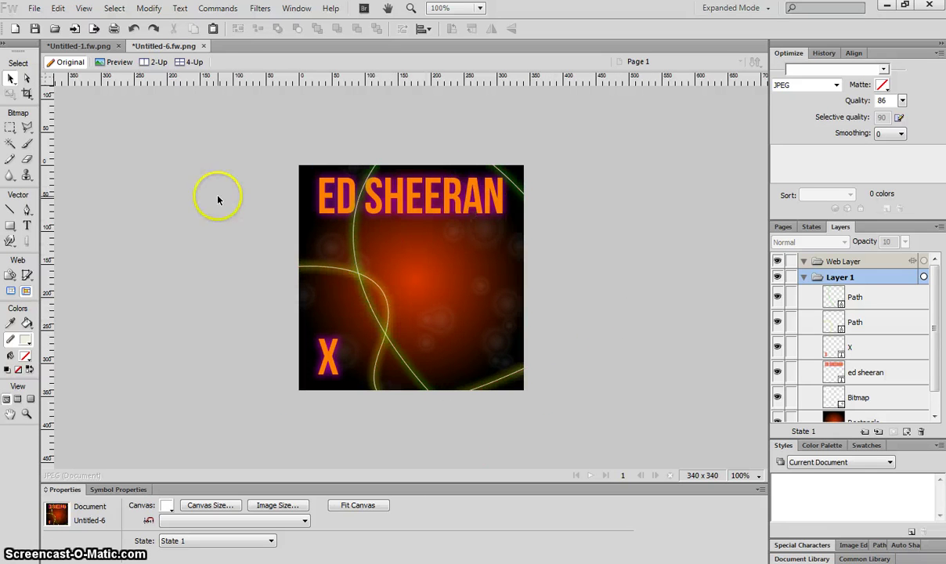
{"action": "key", "text": "alt+Tab"}
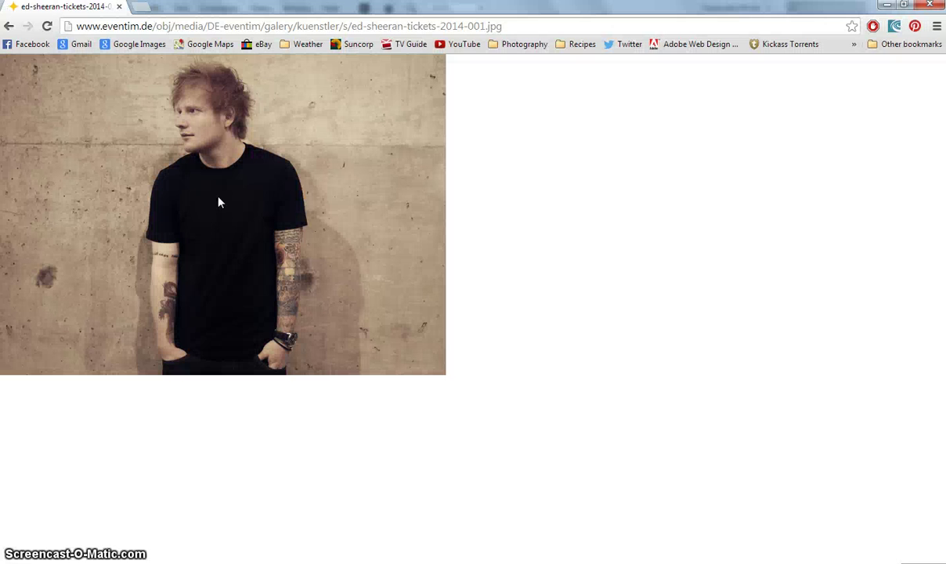
- In Chrome, copy the Ed Sheeran concrete-wall photo and return to Fireworks
{"action": "left_click", "coordinate": [224, 198]}
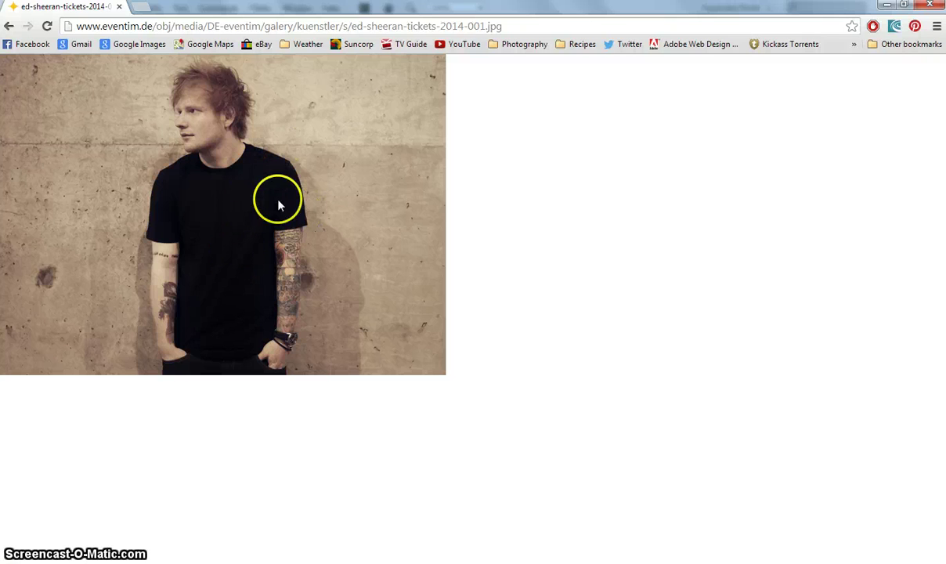
{"action": "right_click", "coordinate": [217, 104]}
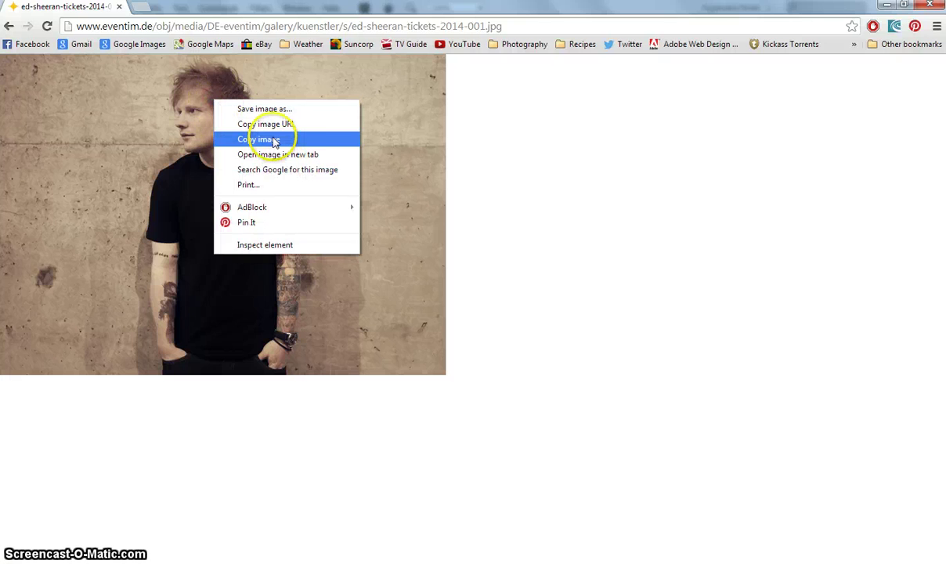
{"action": "left_click", "coordinate": [308, 141]}
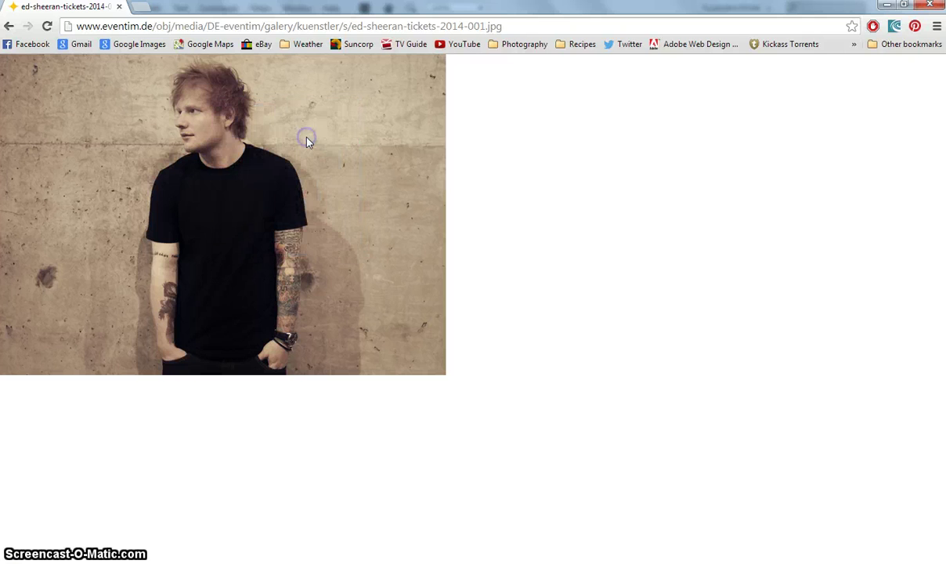
{"action": "key", "text": "alt+Tab"}
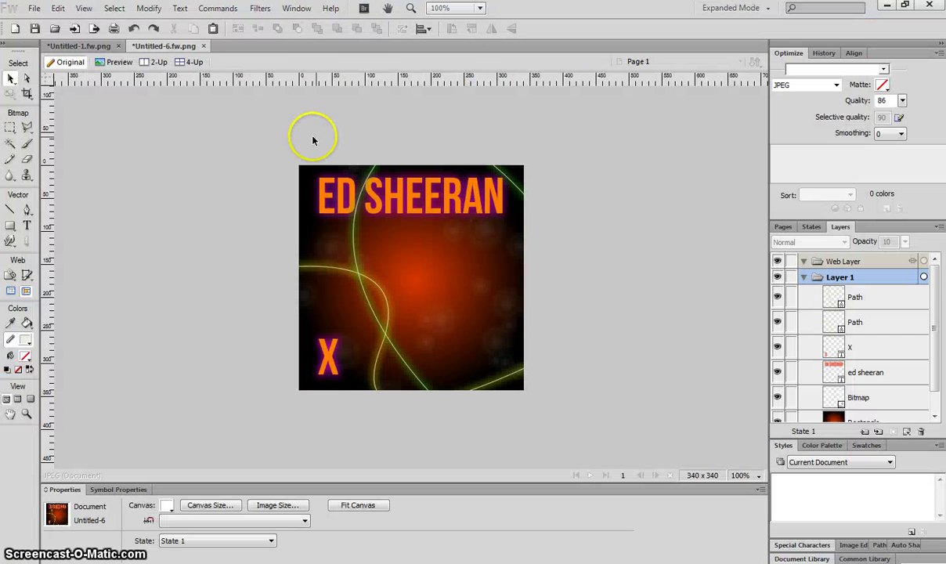
- Create a new 680 × 486 document, Untitled-7, and paste the Ed Sheeran photo into it
{"action": "left_click", "coordinate": [34, 8]}
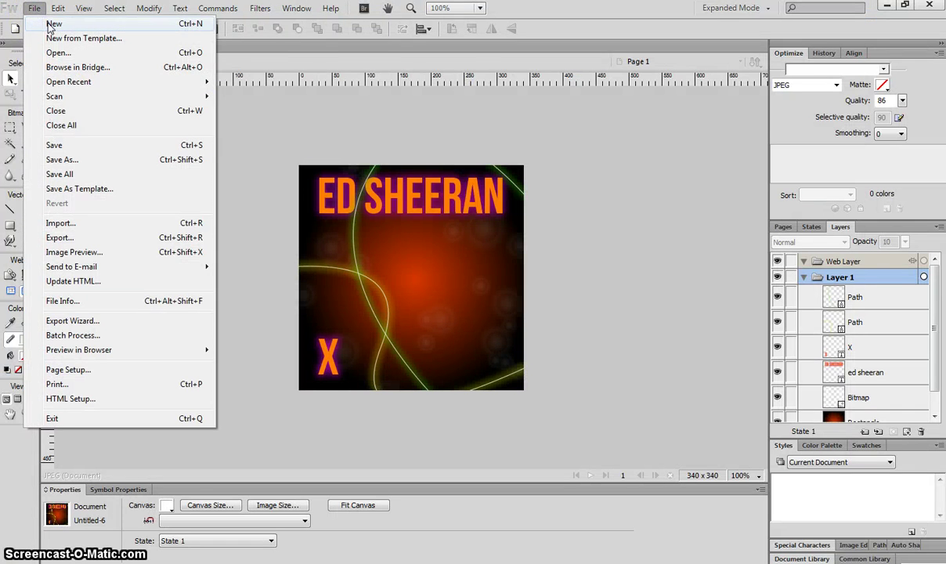
{"action": "left_click", "coordinate": [52, 24]}
{"action": "left_click", "coordinate": [439, 223]}
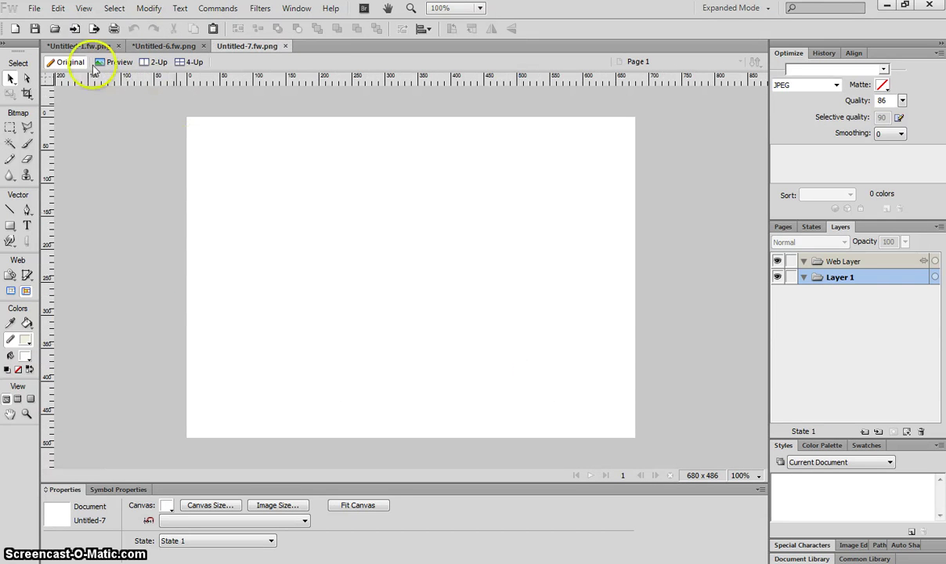
{"action": "left_click", "coordinate": [58, 7]}
{"action": "left_click", "coordinate": [84, 151]}
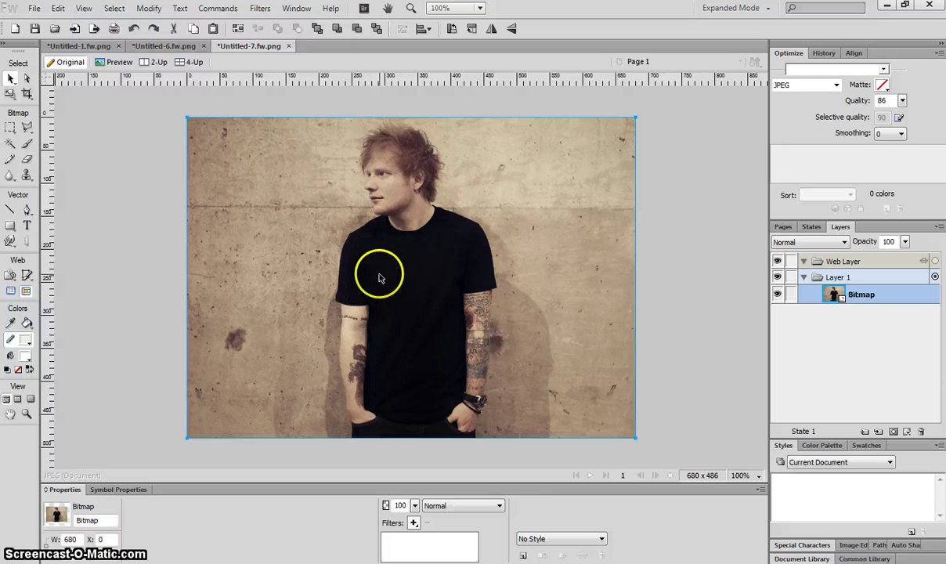
{"action": "left_click", "coordinate": [26, 127]}
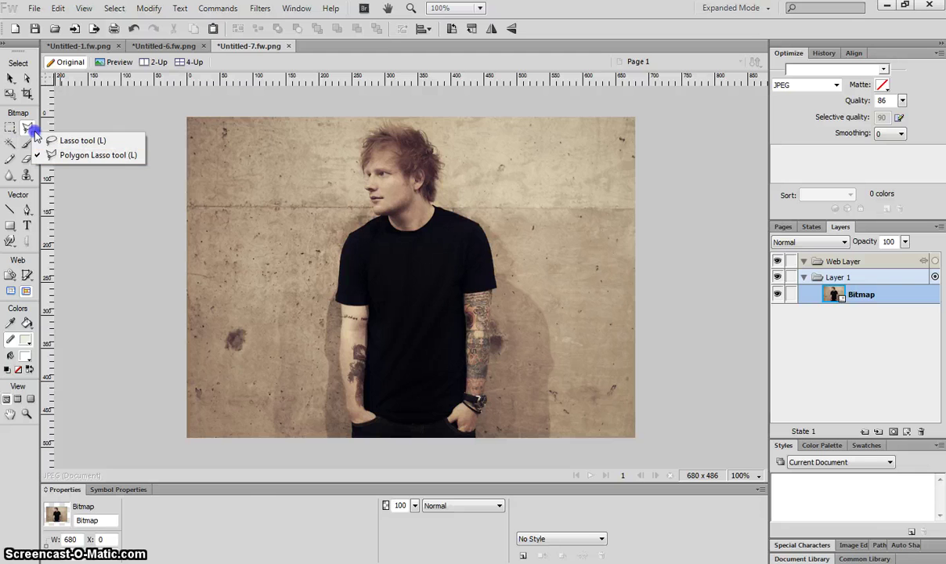
- Pick the Polygon Lasso from the lasso flyout and zoom in on the photo
{"action": "left_click", "coordinate": [71, 140]}
{"action": "left_click", "coordinate": [28, 131]}
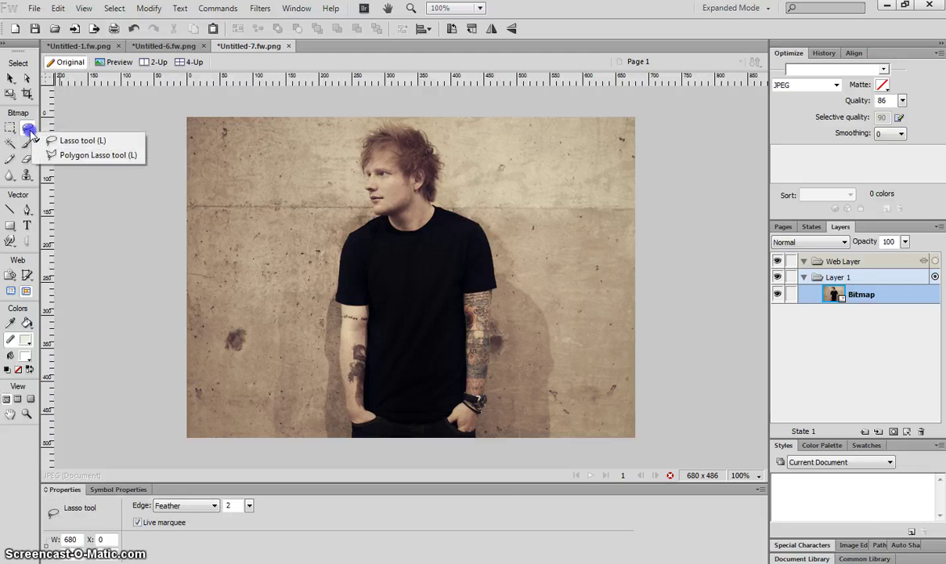
{"action": "left_click", "coordinate": [86, 157]}
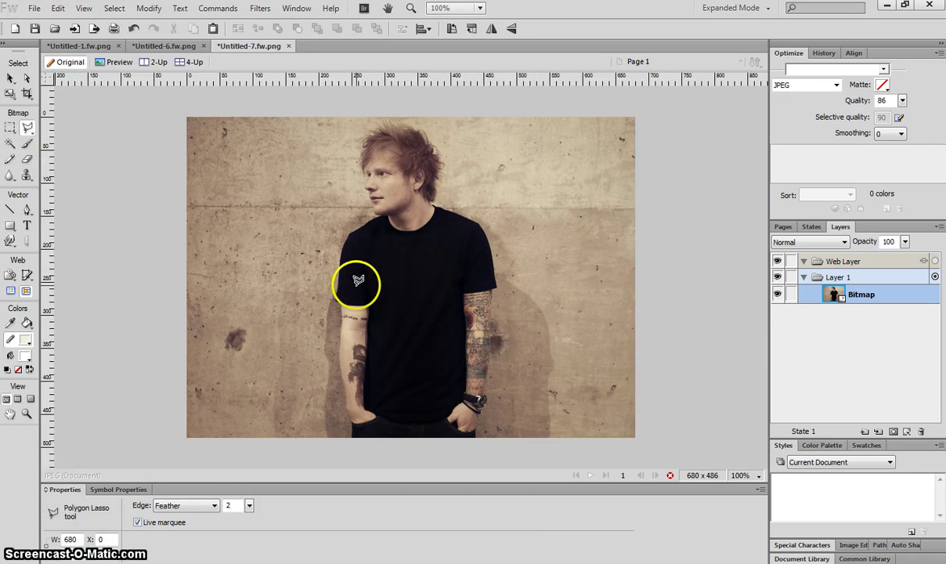
{"action": "key", "text": "ctrl+equal"}
{"action": "key", "text": "ctrl+equal"}
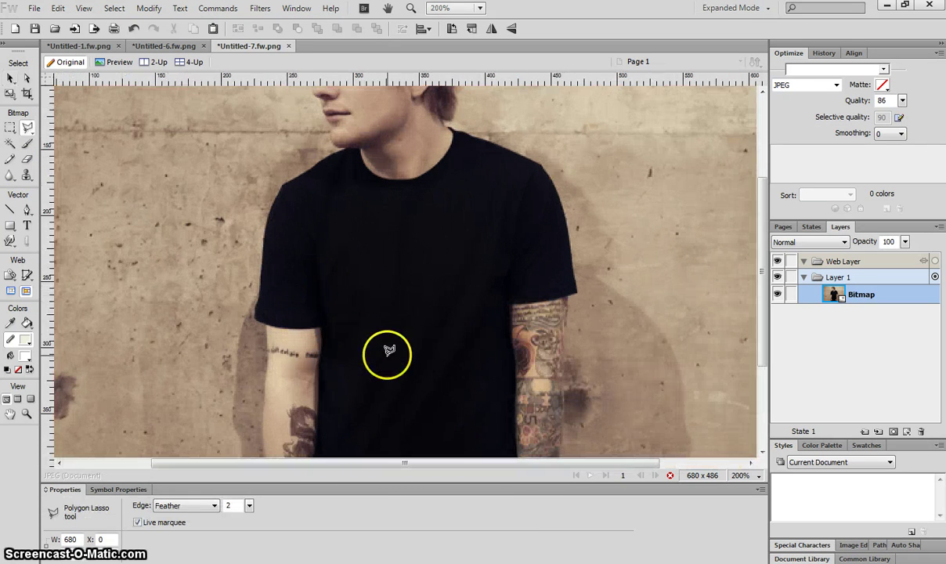
- Trace the lasso from the neck down the right shoulder and tattooed arm to the bottom edge
{"action": "left_click", "coordinate": [448, 121]}
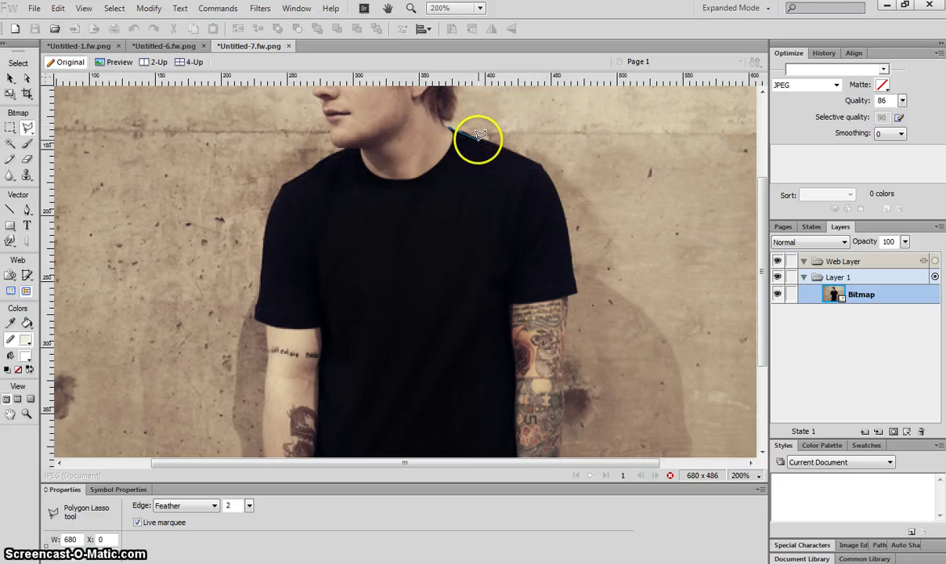
{"action": "left_click", "coordinate": [544, 164]}
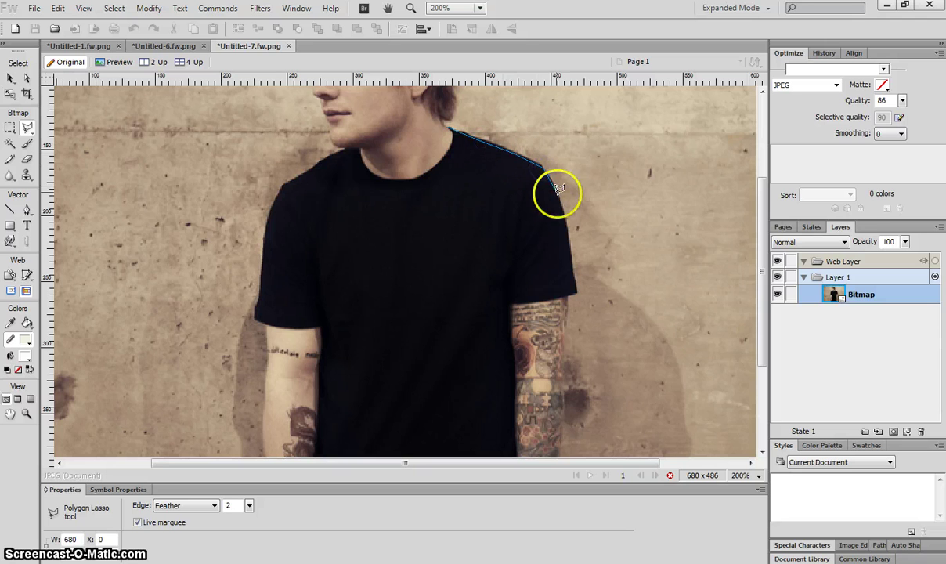
{"action": "left_click", "coordinate": [577, 283]}
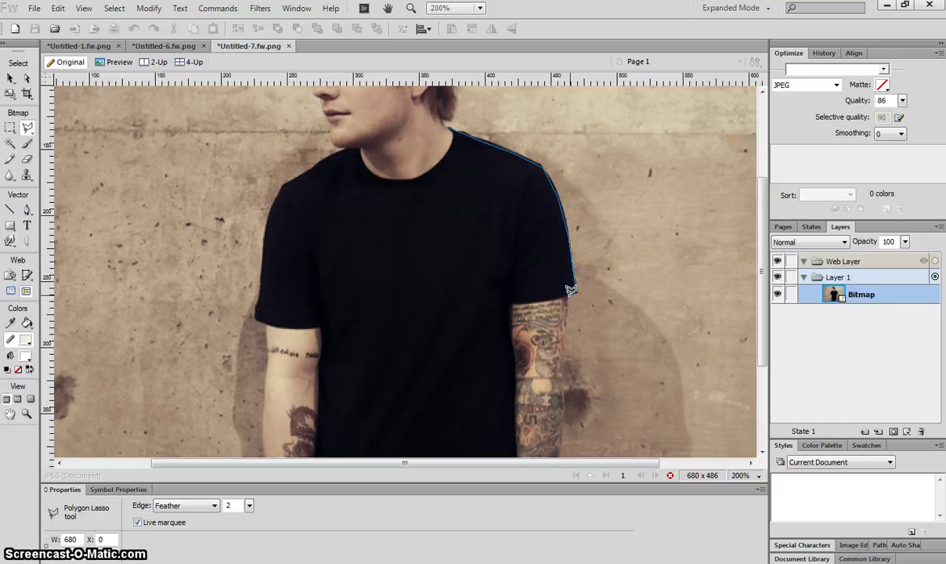
{"action": "left_click", "coordinate": [566, 338]}
{"action": "scroll", "coordinate": [561, 329], "scroll_direction": "down", "scroll_amount": 3}
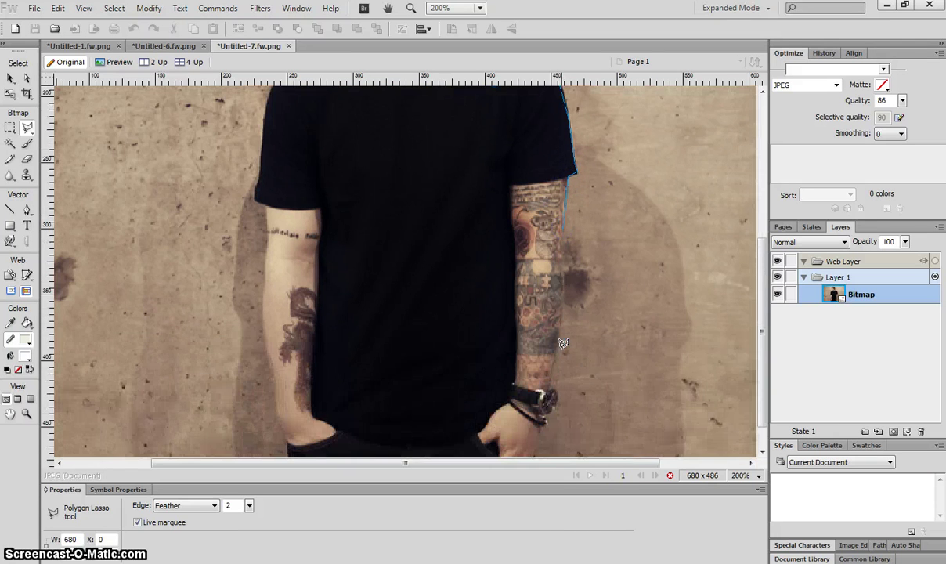
{"action": "left_click", "coordinate": [557, 252]}
{"action": "scroll", "coordinate": [551, 407], "scroll_direction": "down", "scroll_amount": 1}
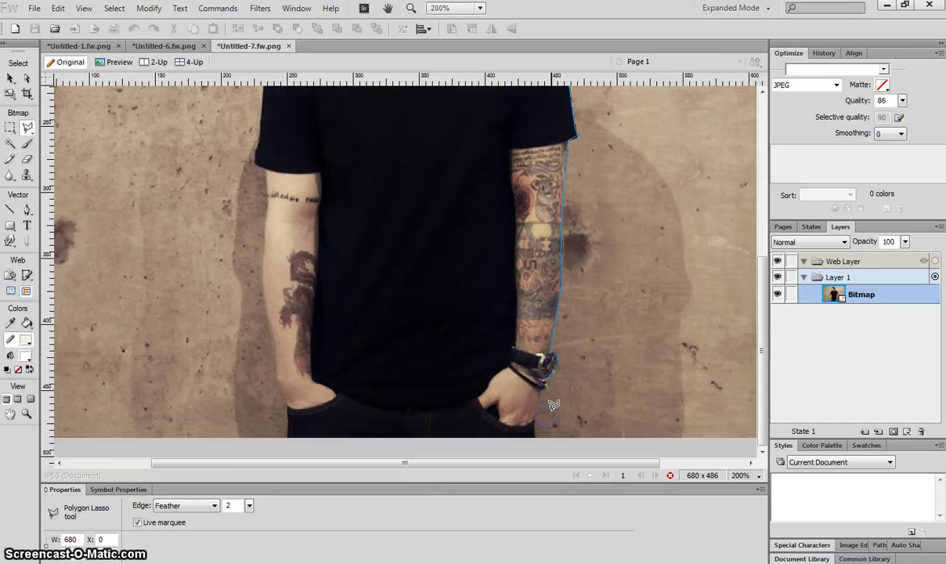
{"action": "left_click", "coordinate": [553, 376]}
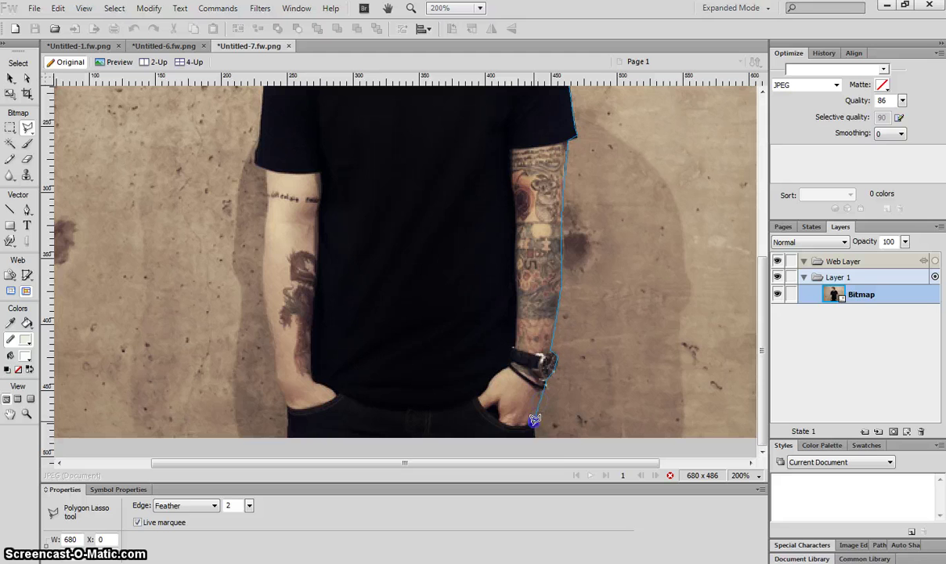
{"action": "left_click", "coordinate": [289, 442]}
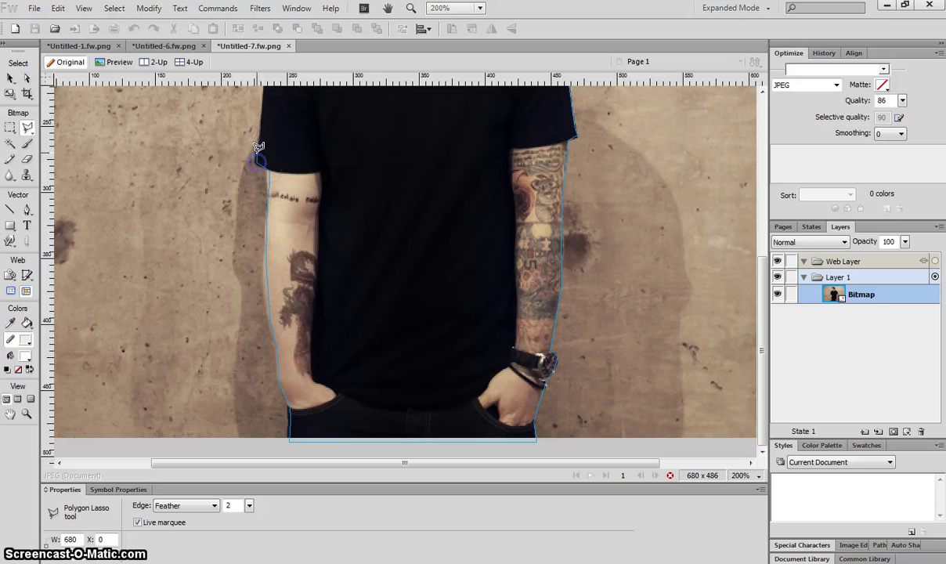
- Continue the outline up the left arm, shoulder, neck and chin to the top of the hair
{"action": "scroll", "coordinate": [295, 159], "scroll_direction": "up", "scroll_amount": 3}
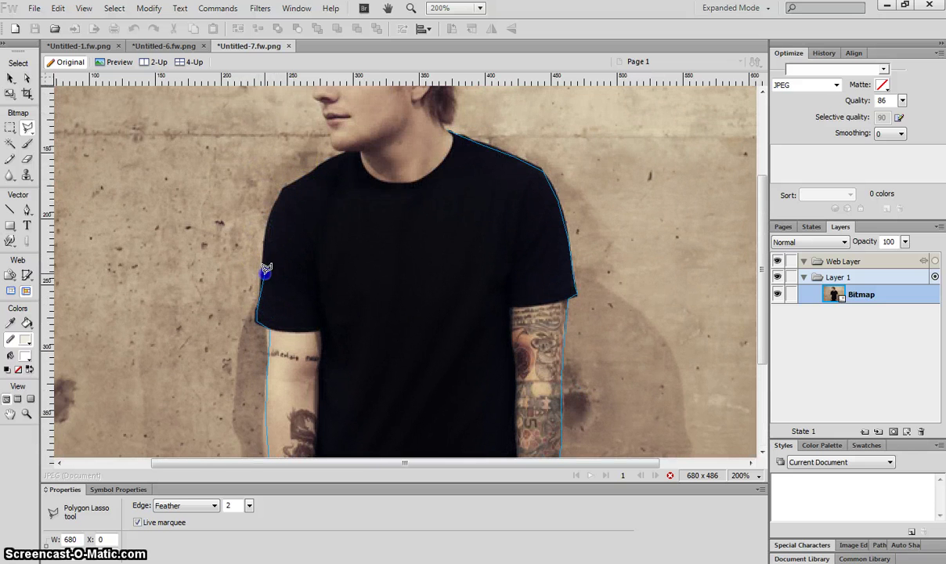
{"action": "left_click", "coordinate": [270, 210]}
{"action": "left_click", "coordinate": [282, 189]}
{"action": "left_click", "coordinate": [344, 151]}
{"action": "scroll", "coordinate": [326, 106], "scroll_direction": "up", "scroll_amount": 3}
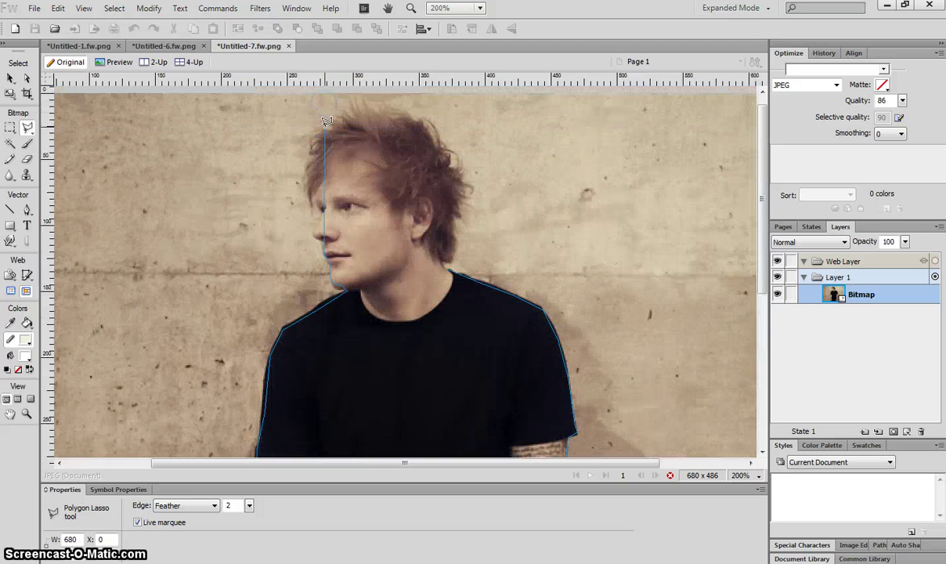
{"action": "left_click", "coordinate": [314, 235]}
{"action": "scroll", "coordinate": [333, 127], "scroll_direction": "up", "scroll_amount": 1}
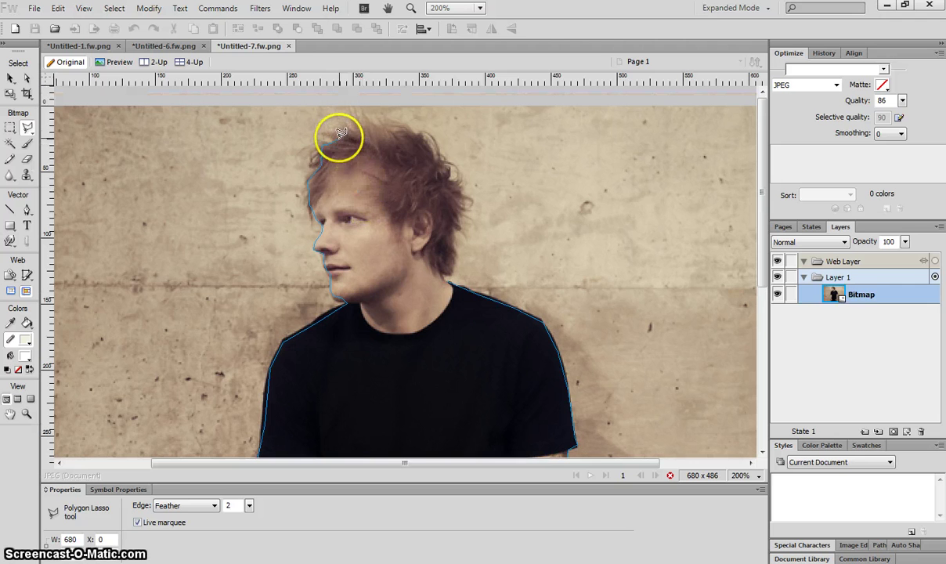
{"action": "left_click", "coordinate": [362, 123]}
{"action": "left_click", "coordinate": [404, 128]}
- Close the lasso loop around the figure and zoom back out
{"action": "left_click", "coordinate": [448, 275]}
{"action": "left_click", "coordinate": [495, 314]}
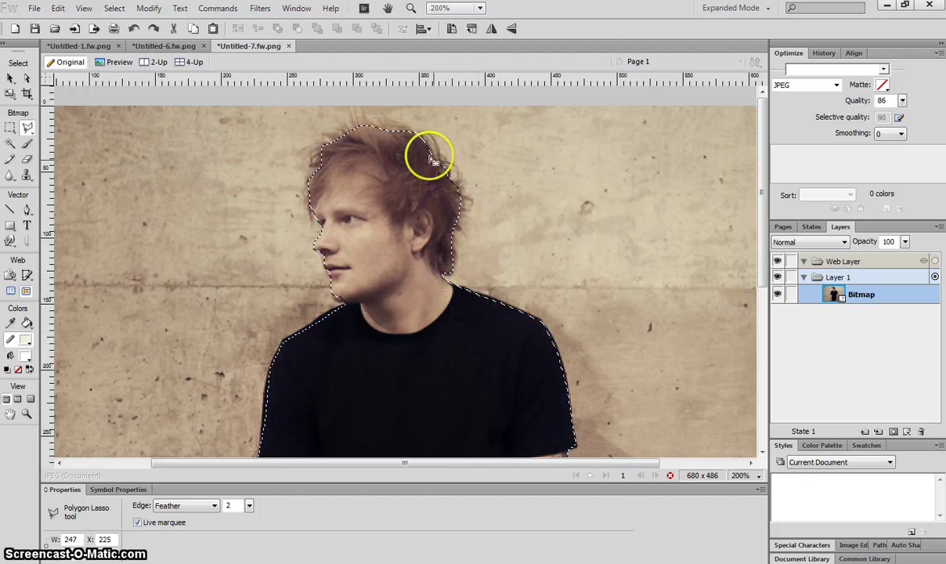
{"action": "left_click", "coordinate": [10, 78]}
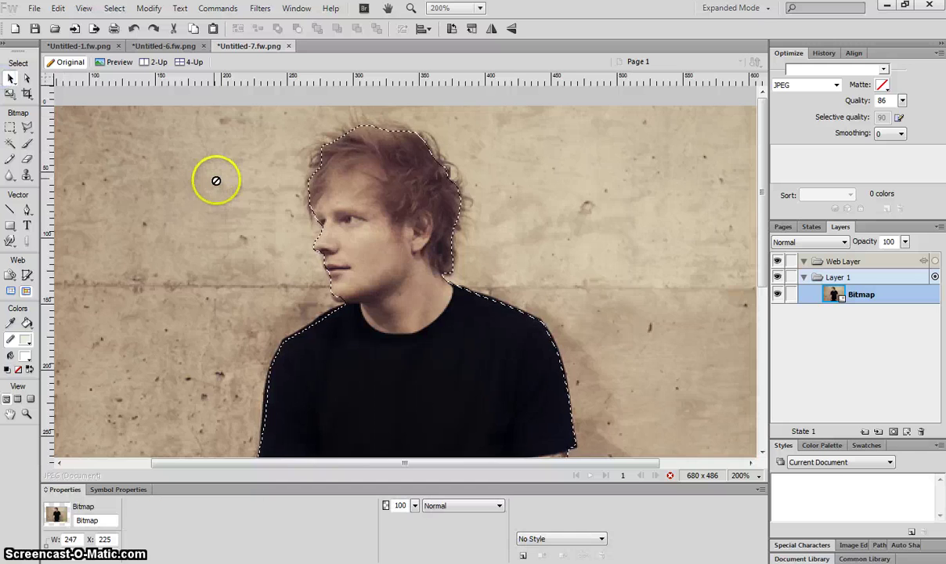
{"action": "key", "text": "ctrl+minus"}
{"action": "key", "text": "ctrl+minus"}
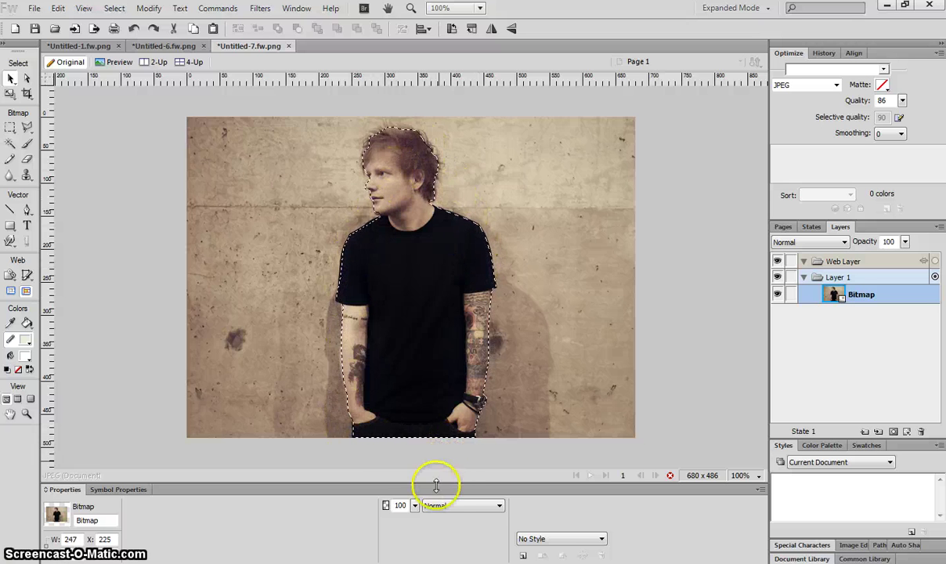
- Apply a 2-pixel feather to the lasso selection around the singer
{"action": "left_click", "coordinate": [114, 8]}
{"action": "left_click", "coordinate": [133, 116]}
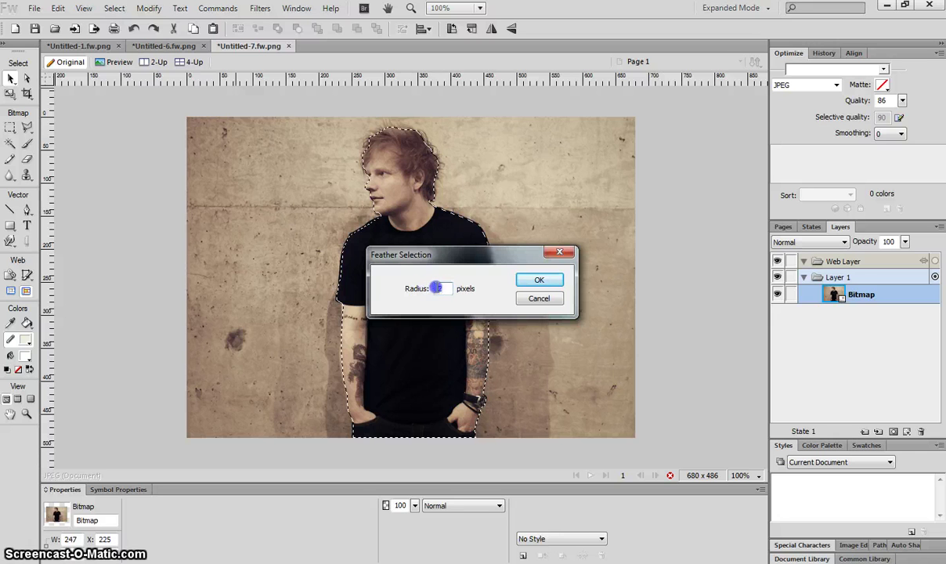
{"action": "left_click", "coordinate": [538, 279]}
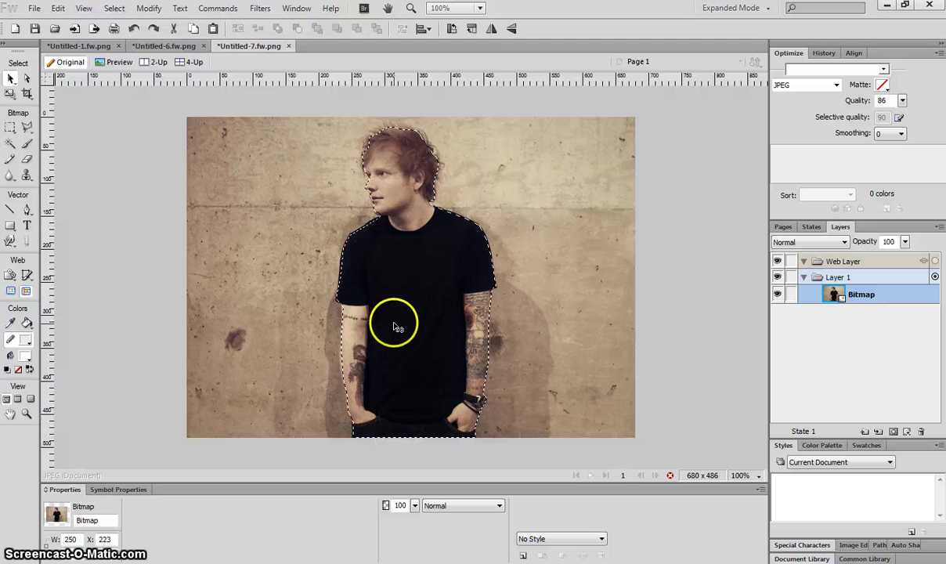
- Paste into the Untitled-6 cover, then undo the mistaken full-photo paste
{"action": "left_click", "coordinate": [161, 46]}
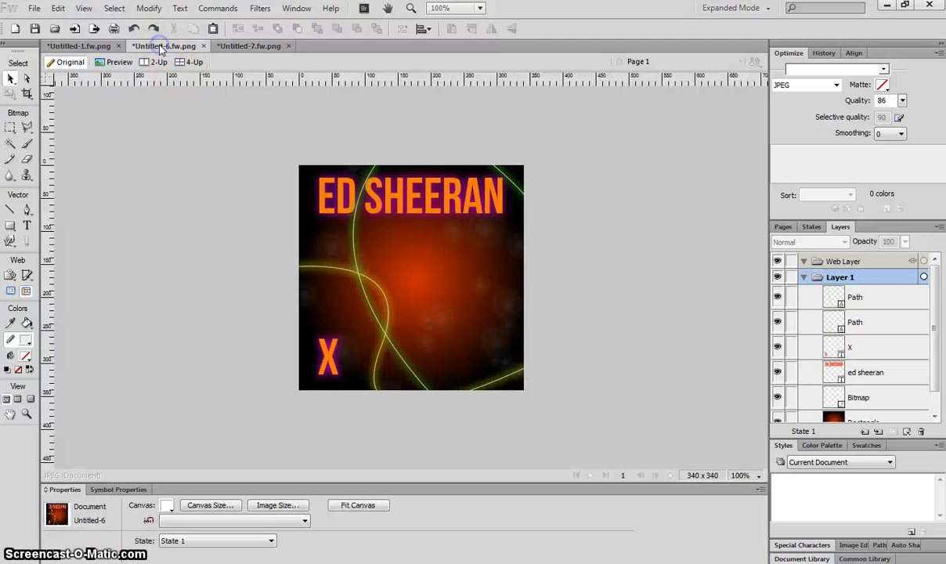
{"action": "left_click", "coordinate": [55, 8]}
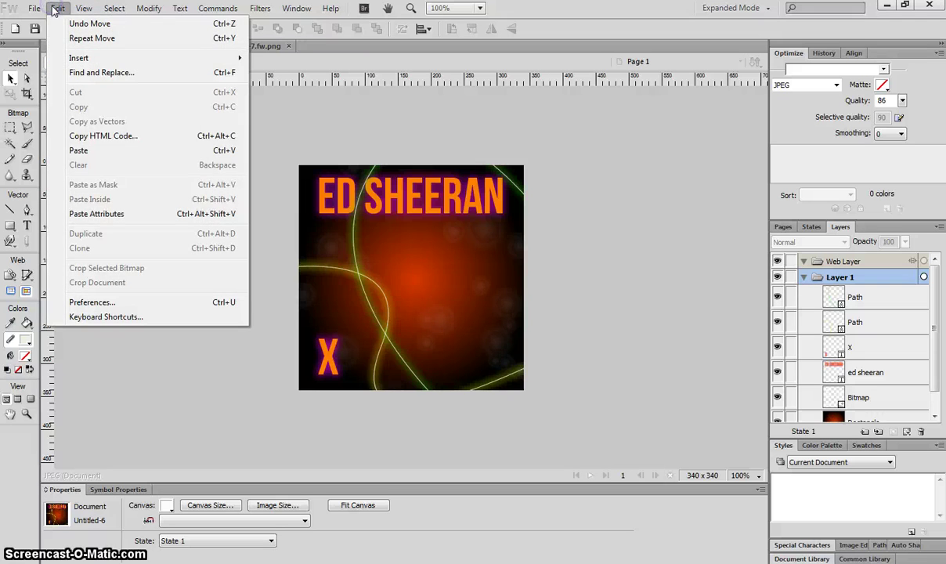
{"action": "left_click", "coordinate": [78, 151]}
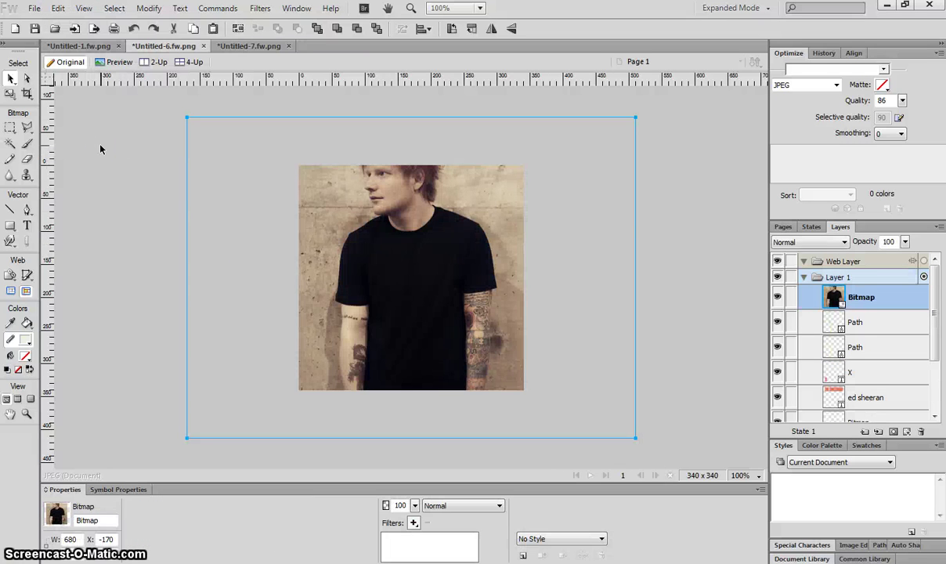
{"action": "key", "text": "ctrl+z"}
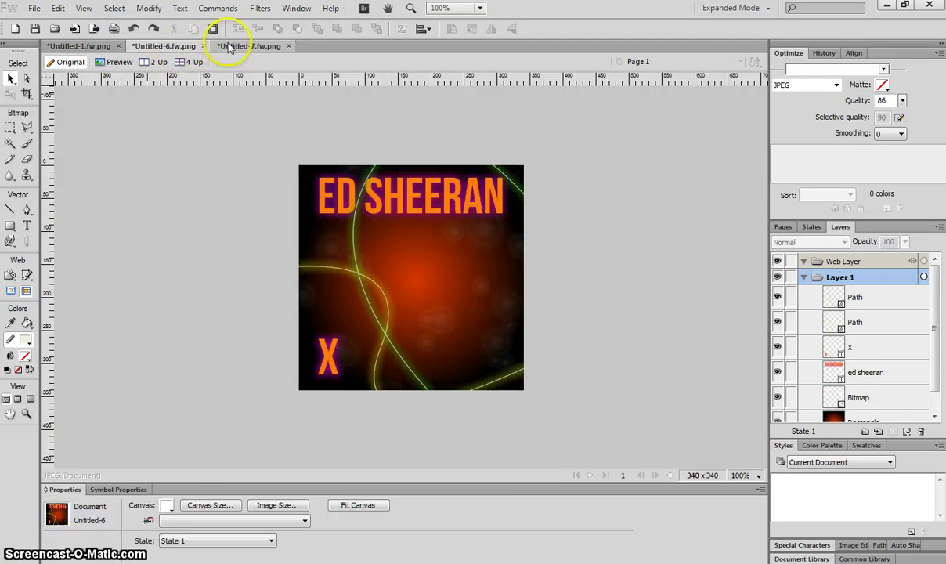
- Copy the selected singer cut-out from Untitled-7 and paste it onto the Untitled-6 cover
{"action": "left_click", "coordinate": [231, 46]}
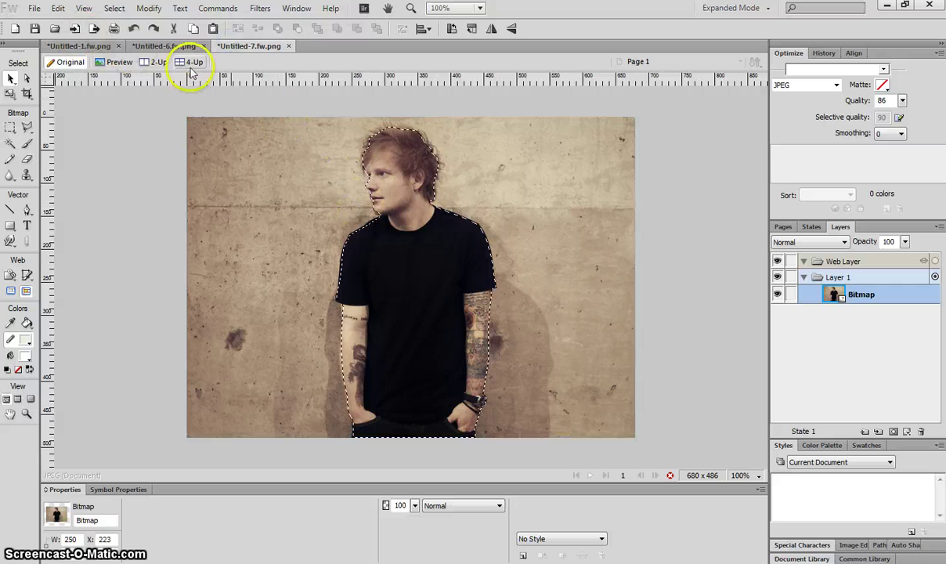
{"action": "left_click", "coordinate": [59, 9]}
{"action": "left_click", "coordinate": [78, 107]}
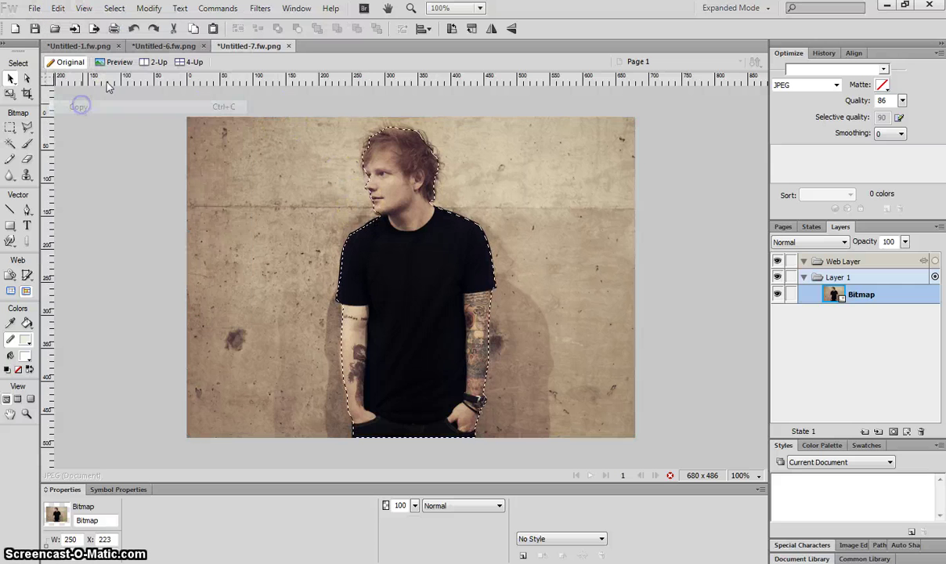
{"action": "left_click", "coordinate": [160, 46]}
{"action": "left_click", "coordinate": [58, 8]}
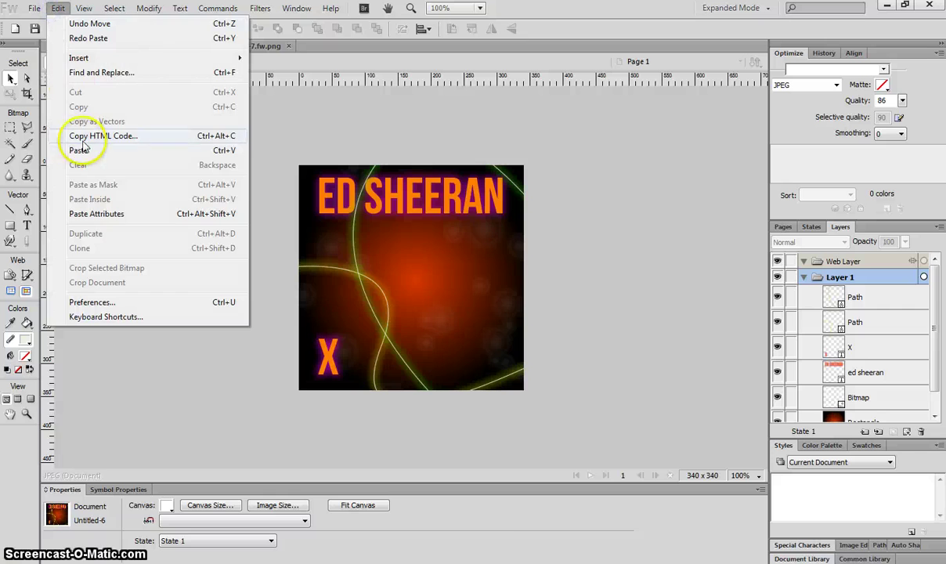
{"action": "left_click", "coordinate": [55, 145]}
- Move the cut-out onto the cover and shrink it from its corner with the Scale tool
{"action": "left_click_drag", "start_coordinate": [419, 292], "coordinate": [344, 295]}
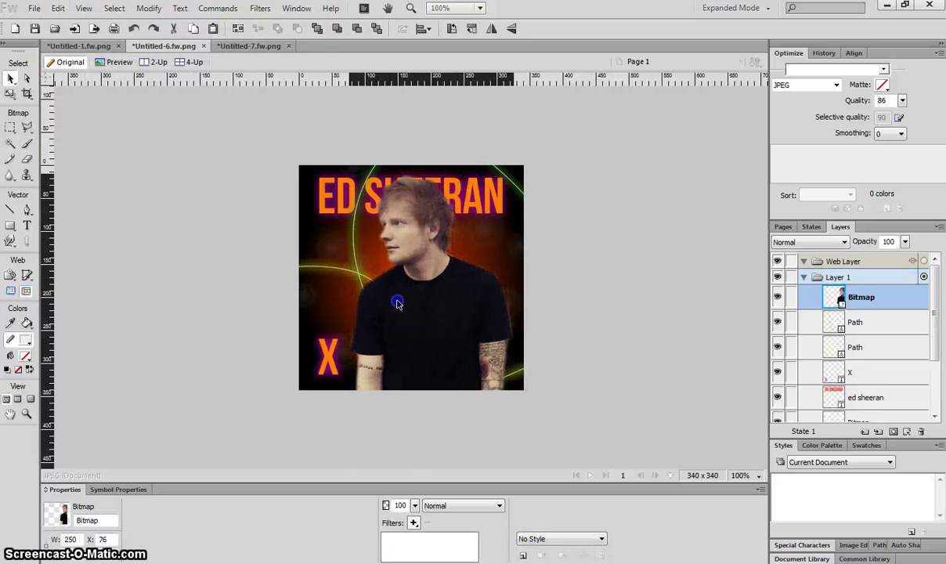
{"action": "left_click_drag", "start_coordinate": [431, 338], "coordinate": [409, 304]}
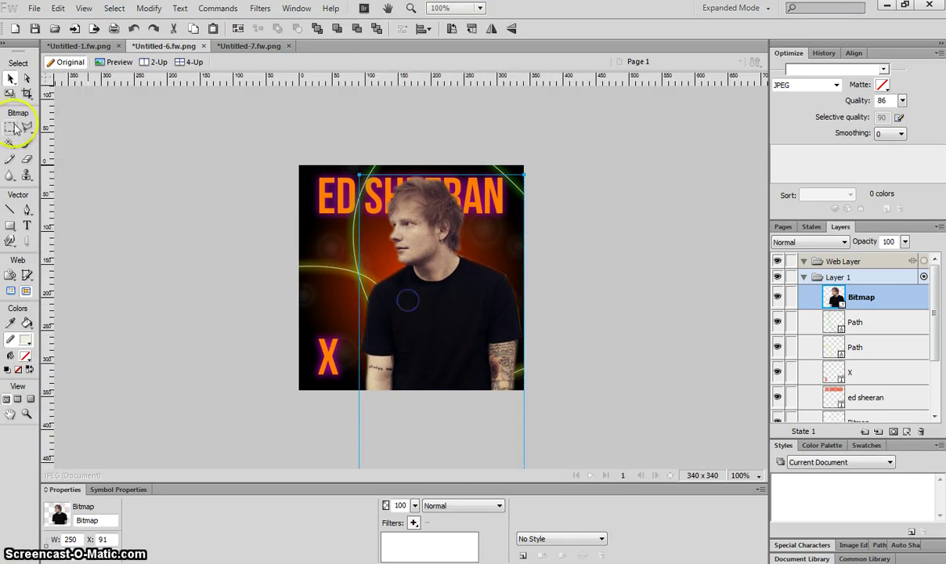
{"action": "left_click", "coordinate": [11, 95]}
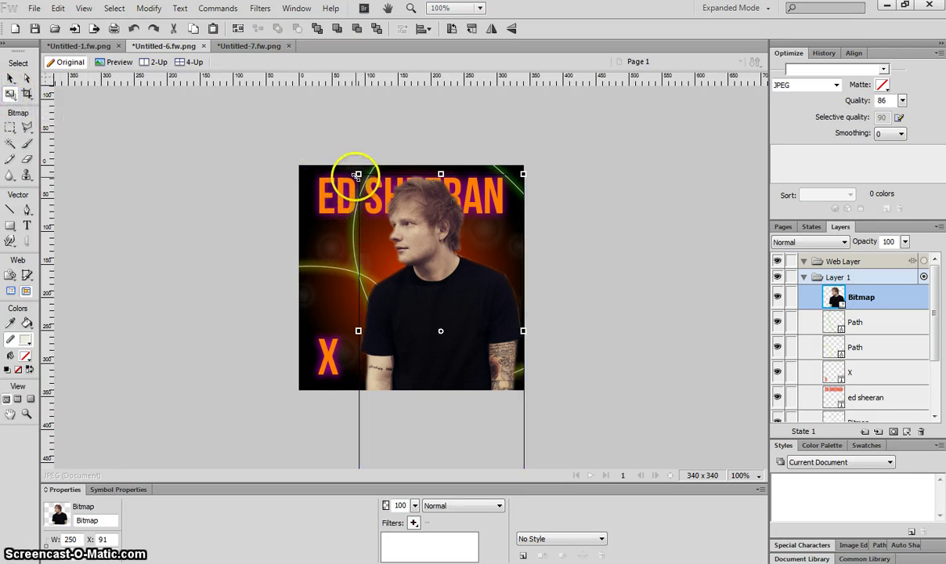
{"action": "left_click_drag", "start_coordinate": [358, 174], "coordinate": [383, 224]}
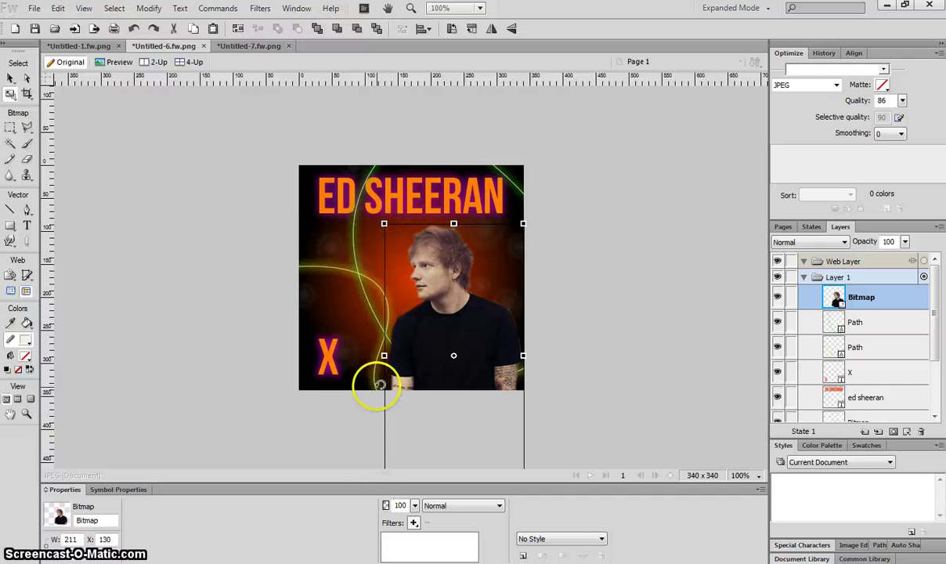
{"action": "left_click_drag", "start_coordinate": [384, 225], "coordinate": [406, 265]}
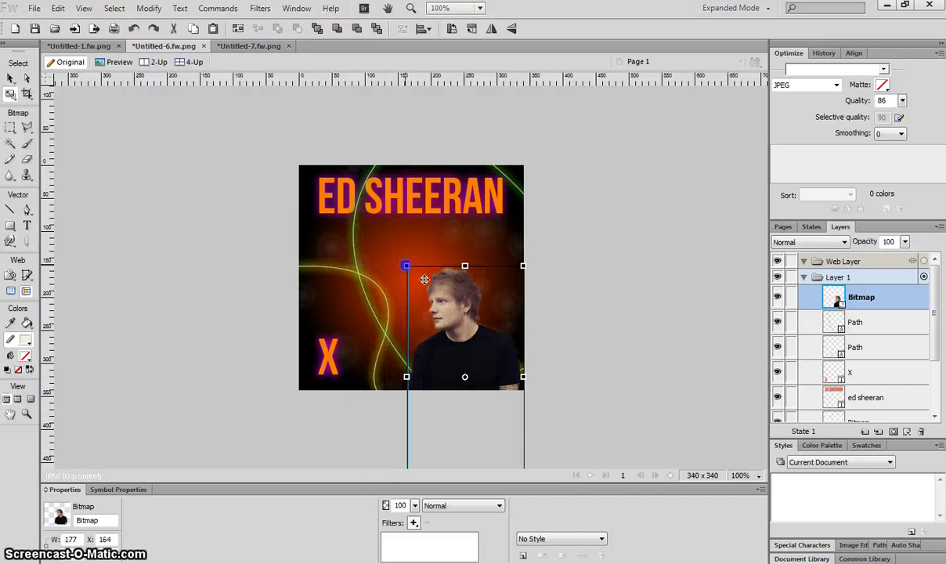
{"action": "left_click_drag", "start_coordinate": [453, 340], "coordinate": [465, 280]}
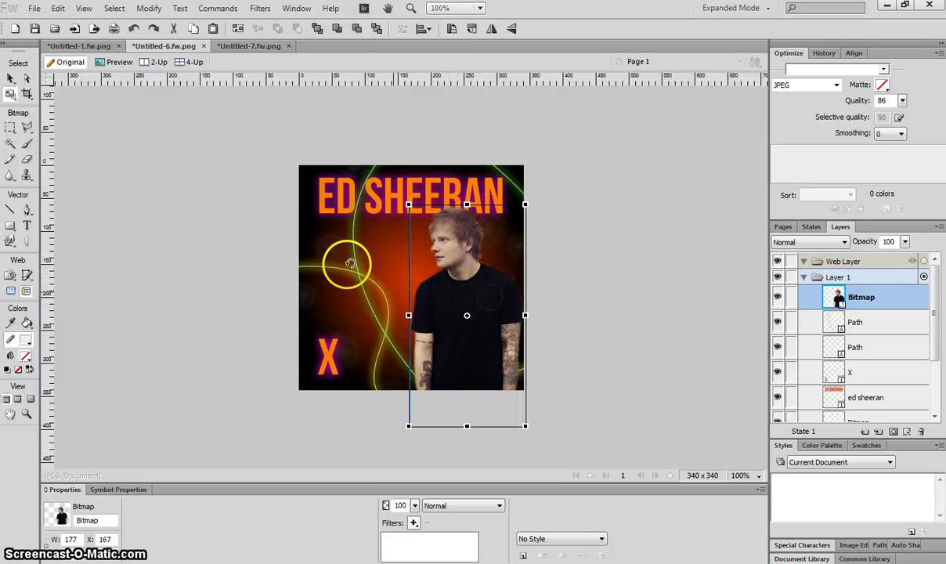
{"action": "left_click", "coordinate": [11, 80]}
- Settle the scaled singer in the cover's lower right, beneath the ED SHEERAN title
{"action": "left_click", "coordinate": [174, 261]}
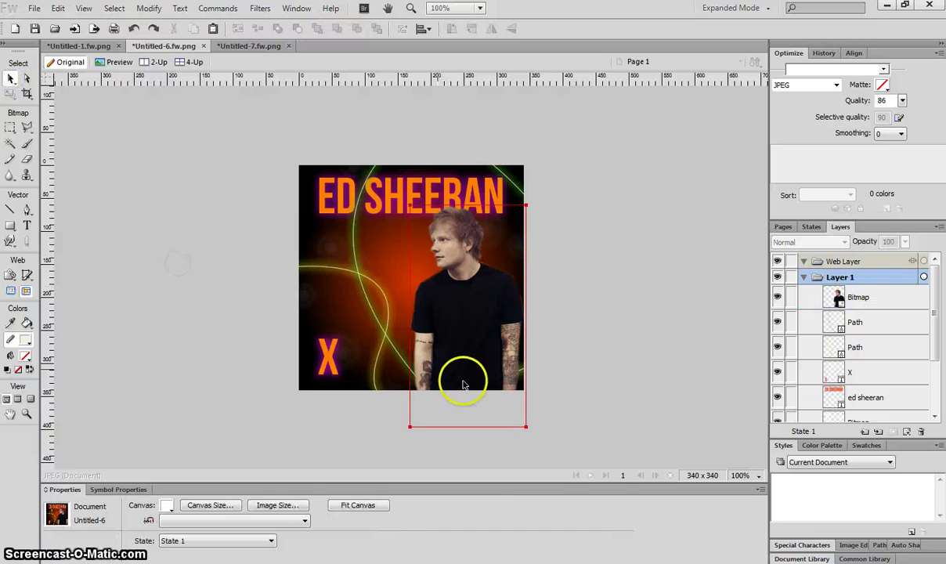
{"action": "left_click_drag", "start_coordinate": [465, 384], "coordinate": [473, 344]}
{"action": "left_click", "coordinate": [618, 281]}
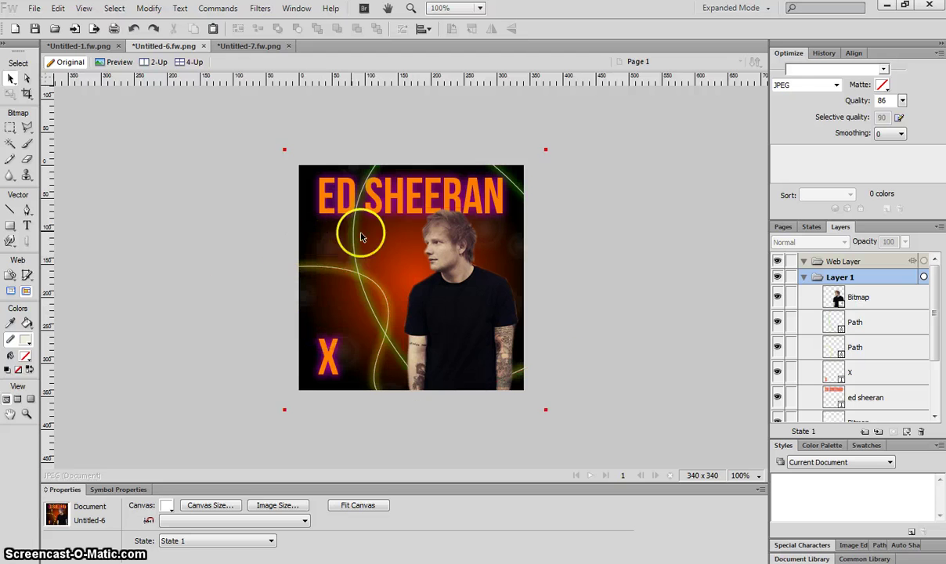
- Draw a third Pen curve and move it down across the cover
{"action": "left_click", "coordinate": [29, 208]}
{"action": "left_click", "coordinate": [216, 276]}
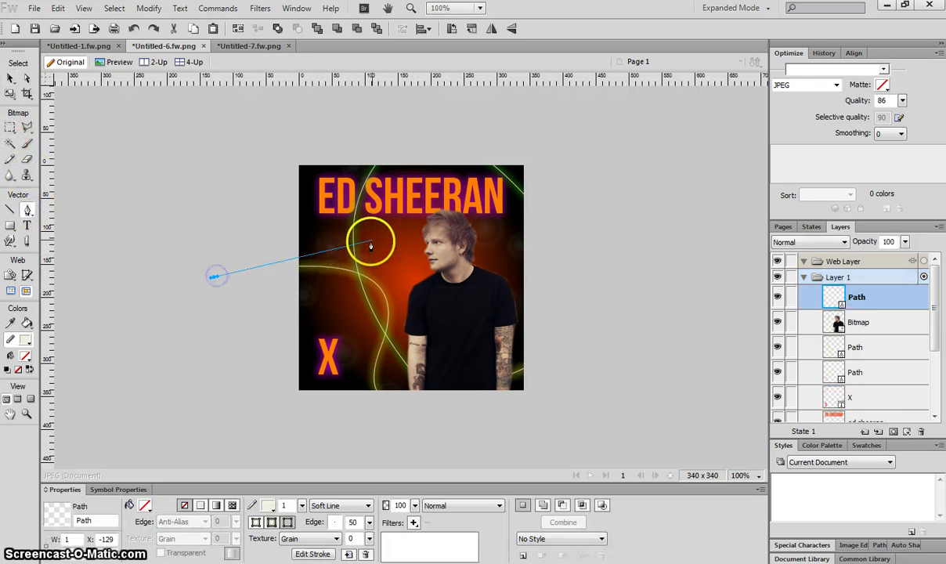
{"action": "left_click_drag", "start_coordinate": [353, 198], "coordinate": [421, 262]}
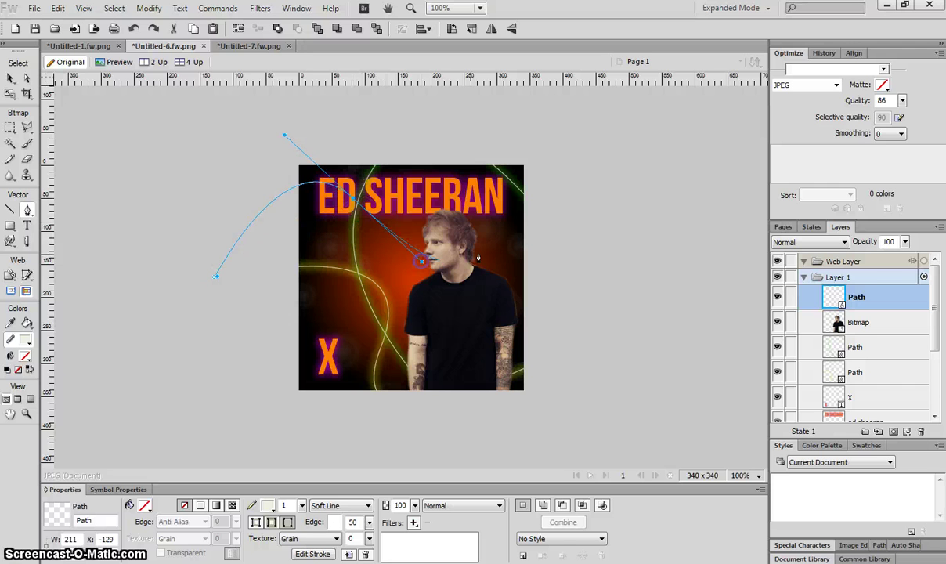
{"action": "double_click", "coordinate": [579, 235]}
{"action": "left_click", "coordinate": [13, 77]}
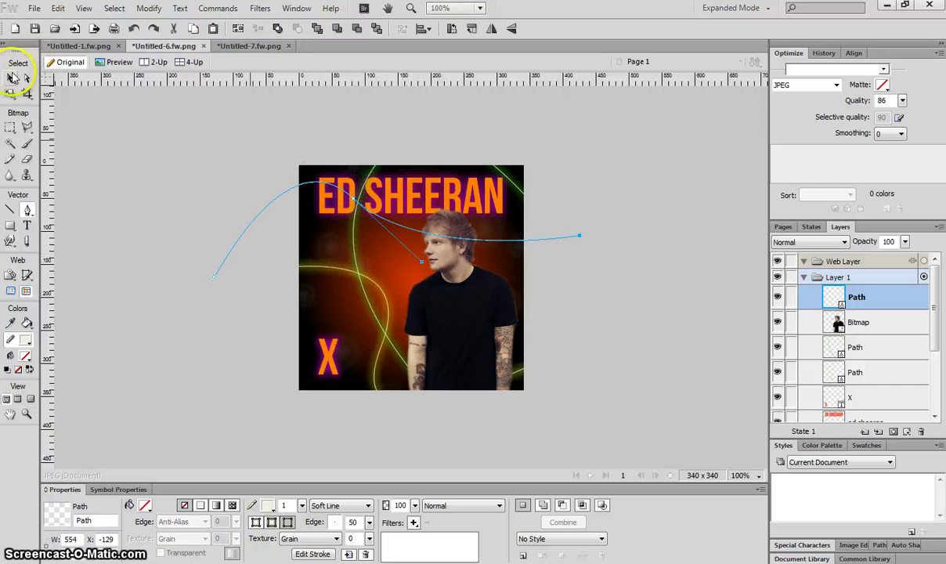
{"action": "left_click_drag", "start_coordinate": [274, 207], "coordinate": [274, 243]}
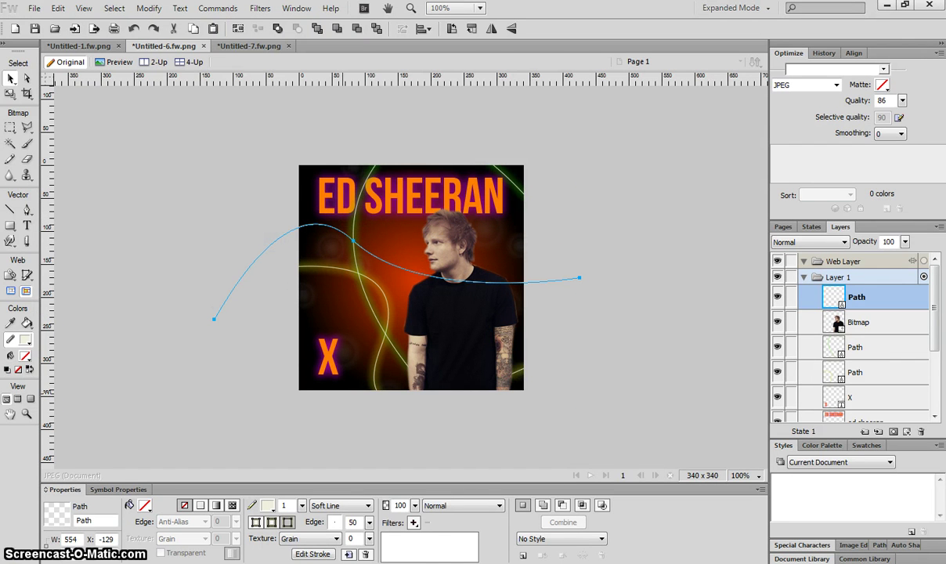
- Give the new curve a thin red Glow filter with width 1
{"action": "left_click", "coordinate": [413, 522]}
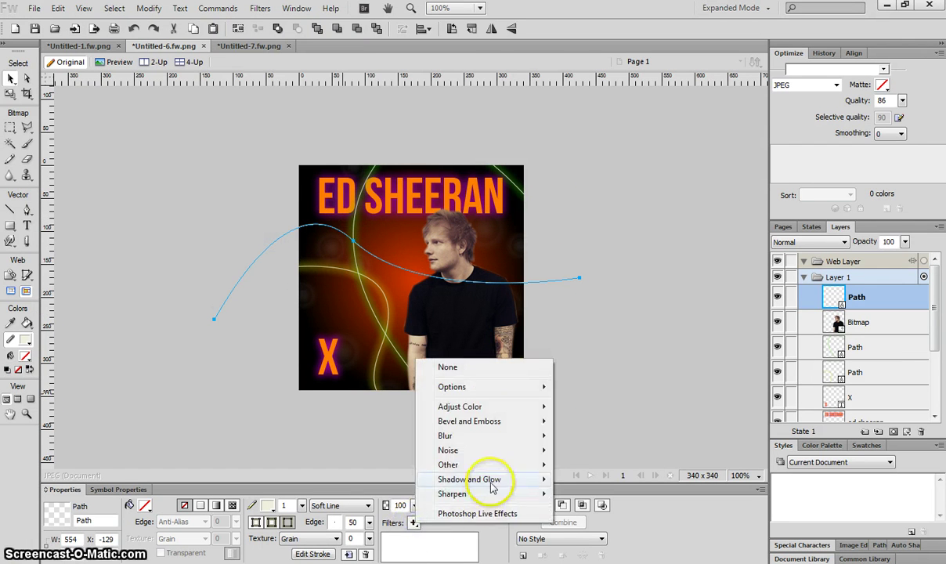
{"action": "mouse_move", "coordinate": [490, 482]}
{"action": "left_click", "coordinate": [365, 492]}
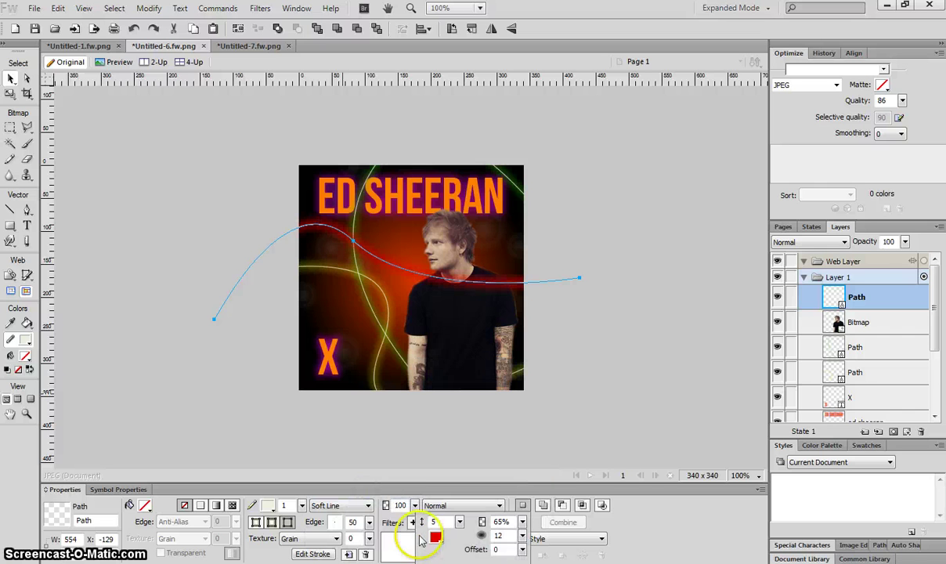
{"action": "left_click_drag", "start_coordinate": [459, 531], "coordinate": [462, 534]}
{"action": "left_click", "coordinate": [223, 295]}
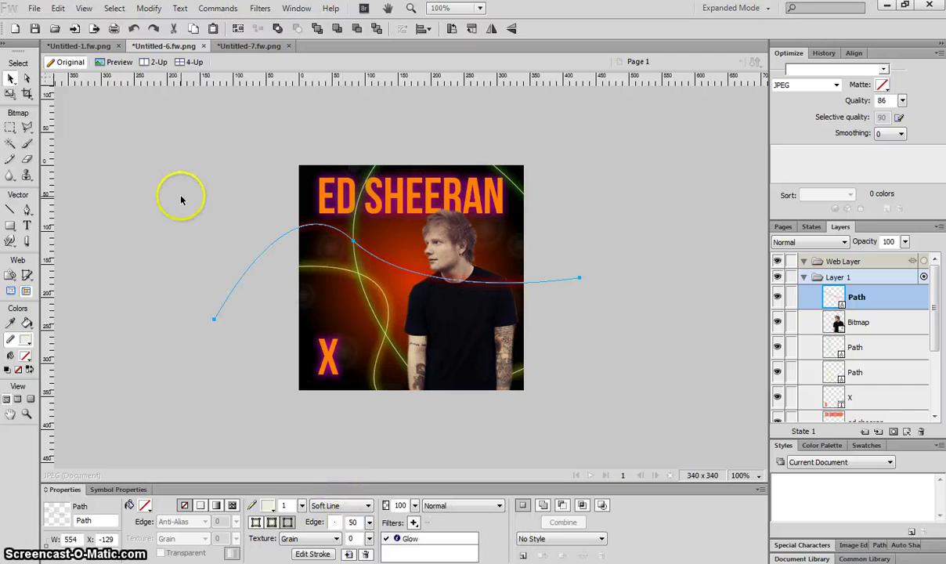
{"action": "left_click", "coordinate": [182, 222]}
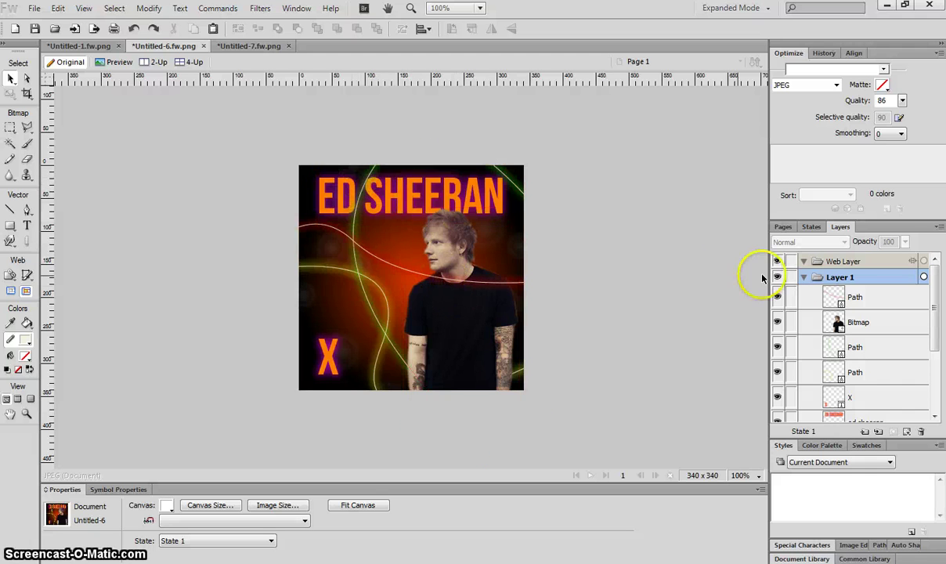
- Select the three Path layers and drag them below the Bitmap layer, just above Rectangle
{"action": "left_click", "coordinate": [856, 300]}
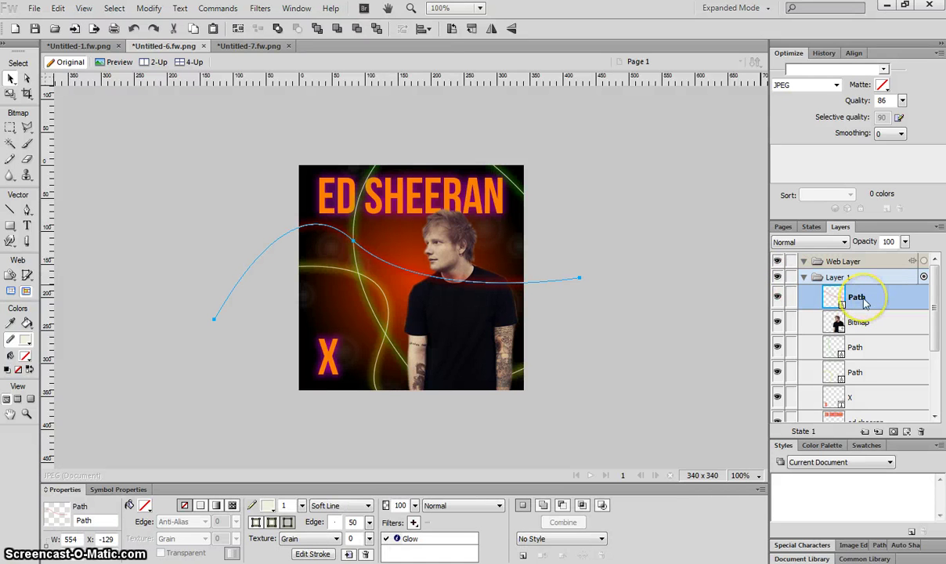
{"action": "left_click", "coordinate": [856, 347], "text": "shift"}
{"action": "left_click", "coordinate": [856, 372], "text": "shift"}
{"action": "scroll", "coordinate": [939, 353], "scroll_direction": "down", "scroll_amount": 1}
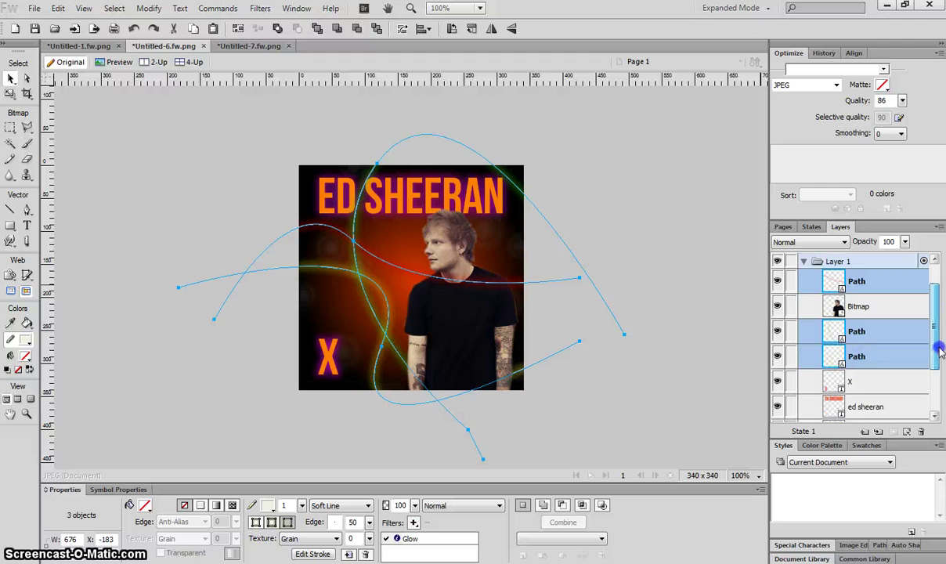
{"action": "scroll", "coordinate": [940, 352], "scroll_direction": "down", "scroll_amount": 1}
{"action": "left_click_drag", "start_coordinate": [861, 291], "coordinate": [869, 379]}
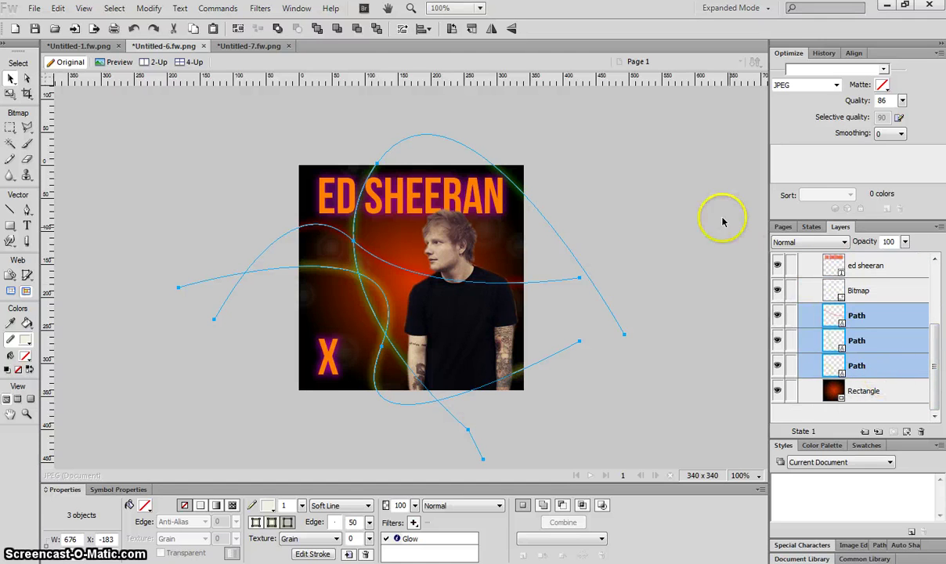
{"action": "left_click", "coordinate": [695, 194]}
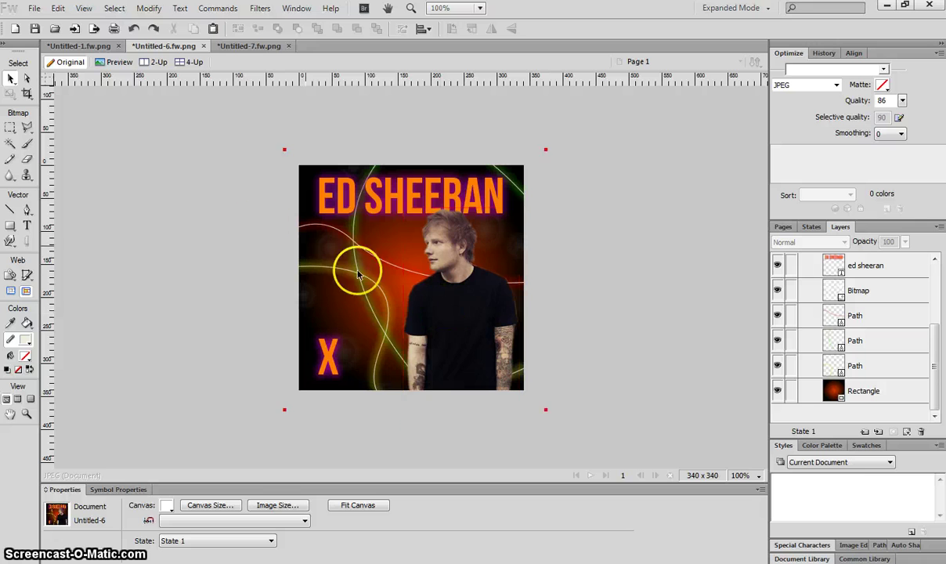
- Draw a small star beside the singer's head with the Star tool
{"action": "left_click", "coordinate": [27, 144]}
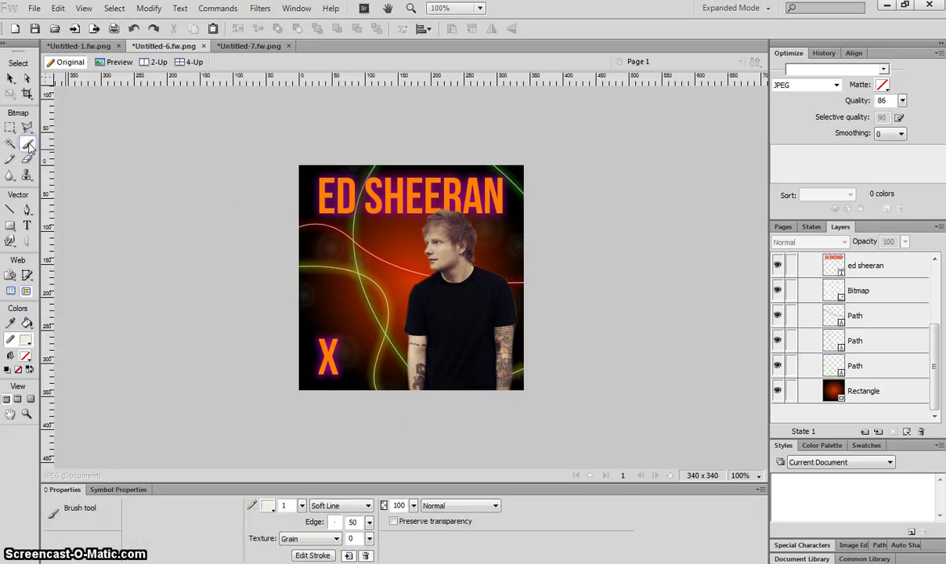
{"action": "left_click", "coordinate": [9, 227]}
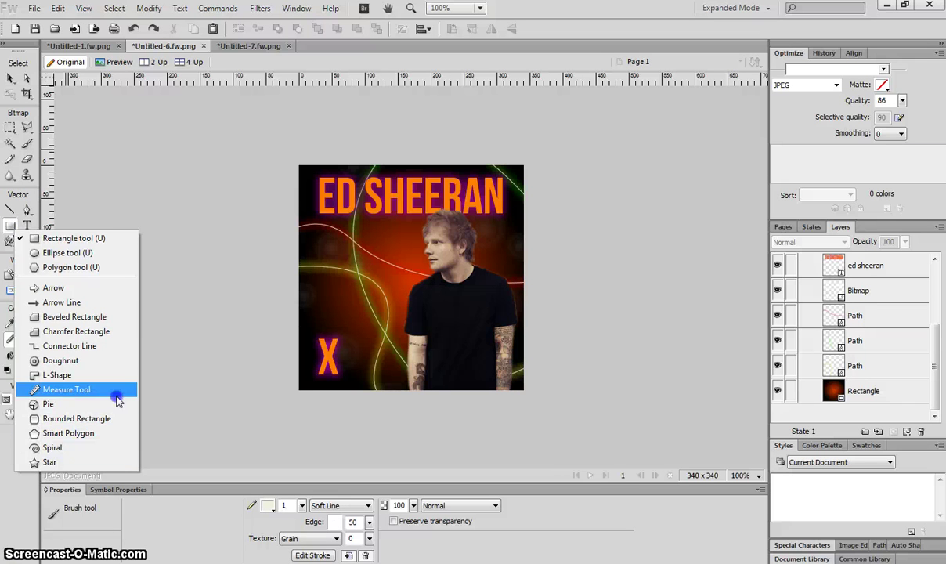
{"action": "left_click", "coordinate": [119, 461]}
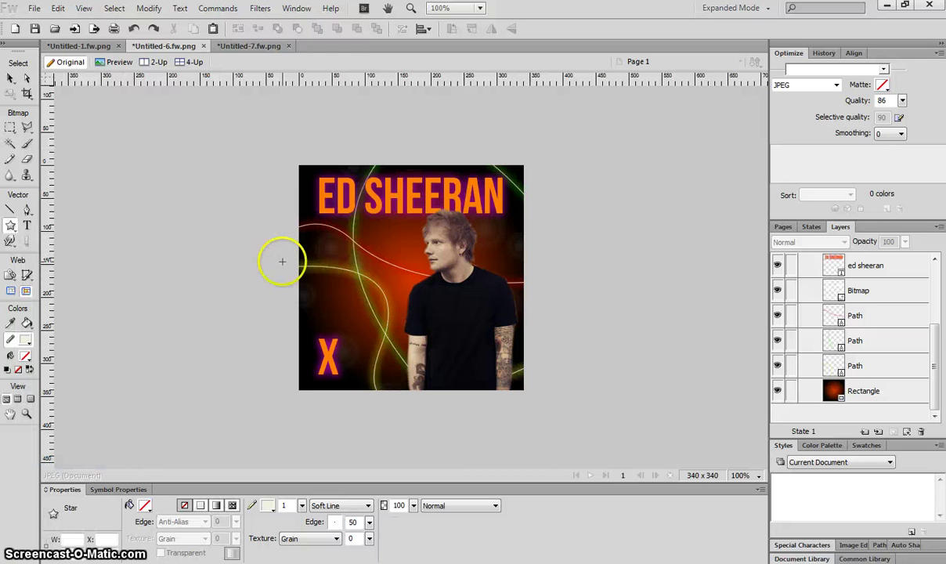
{"action": "left_click_drag", "start_coordinate": [383, 227], "coordinate": [408, 256]}
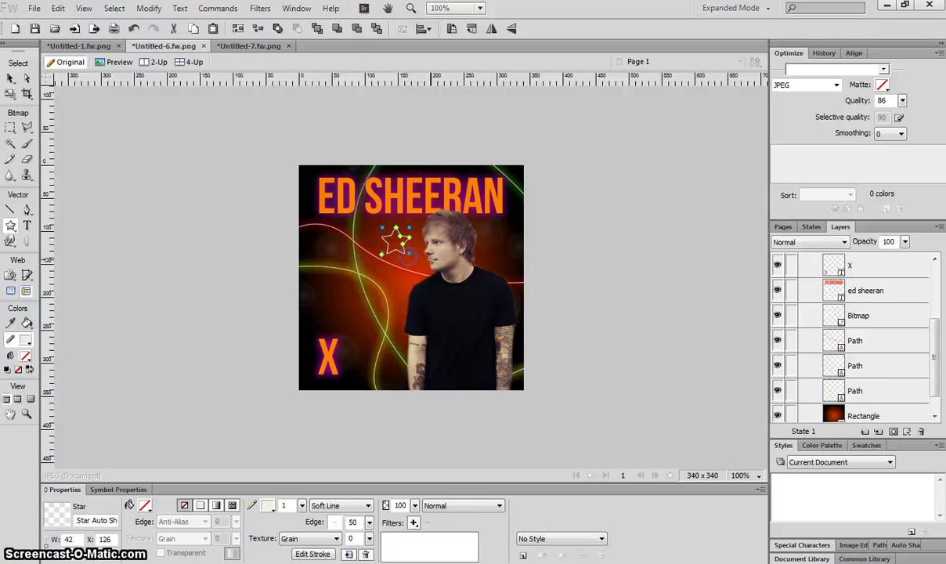
- Fill the star with a radial gradient running from red to yellow
{"action": "left_click", "coordinate": [217, 506]}
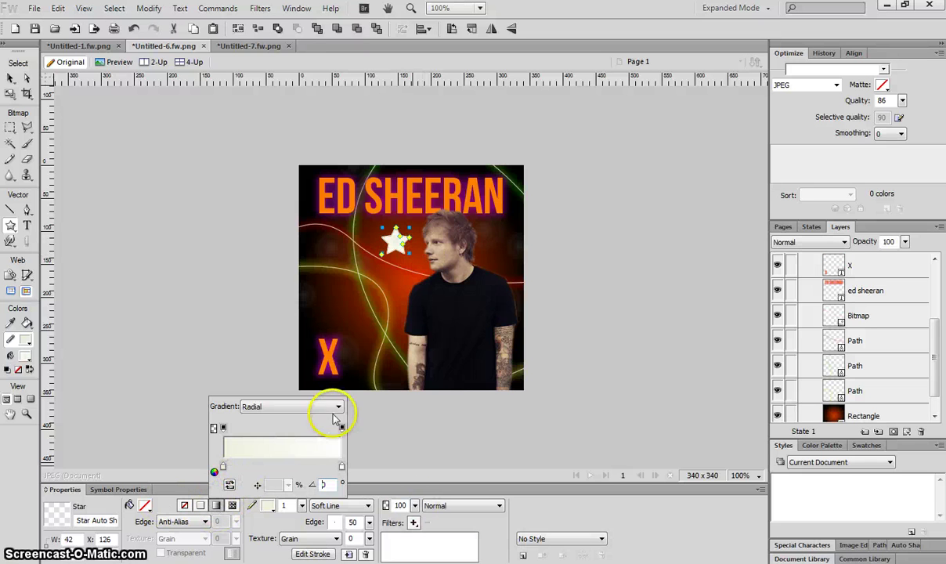
{"action": "left_click", "coordinate": [341, 468]}
{"action": "left_click", "coordinate": [389, 332]}
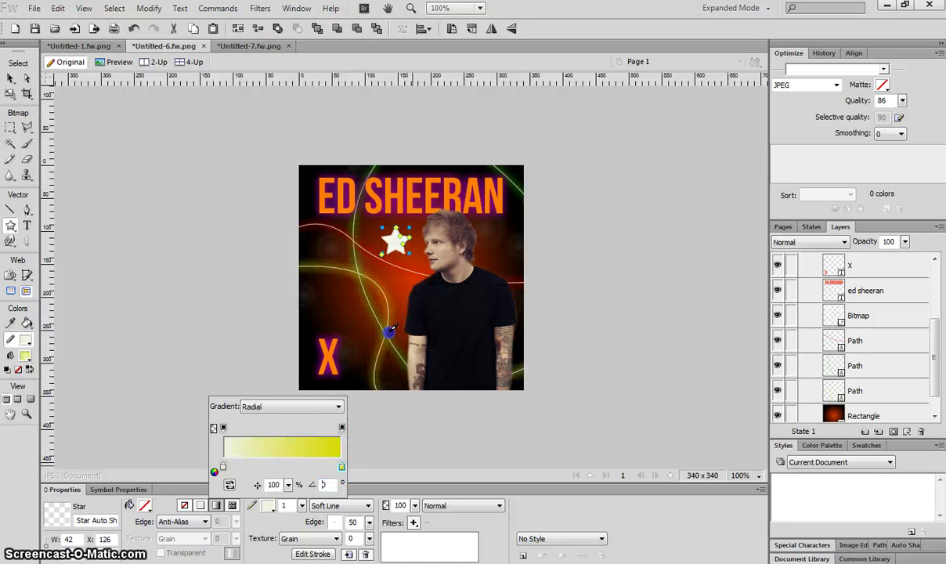
{"action": "left_click", "coordinate": [225, 466]}
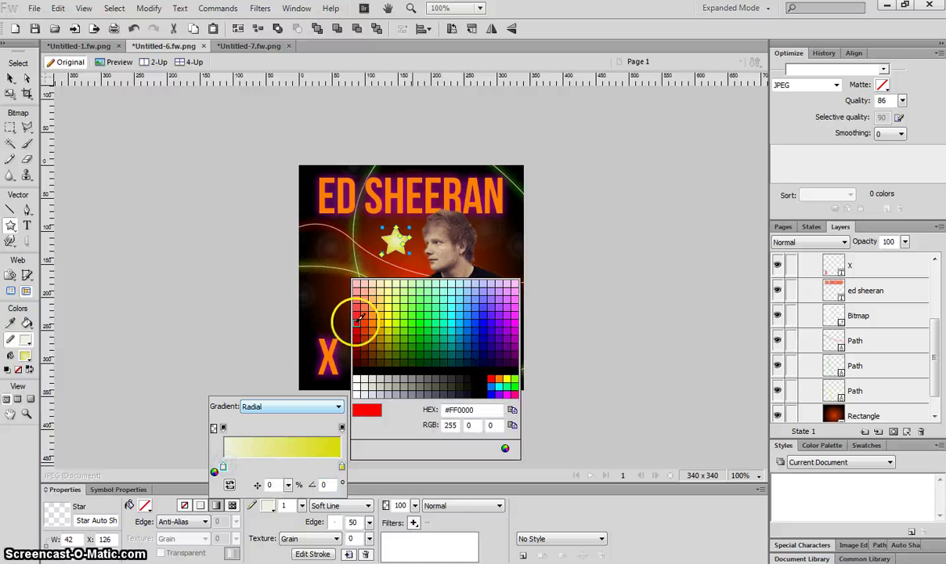
{"action": "left_click", "coordinate": [337, 291]}
- Nudge the star slightly up-left and lower its opacity to 30%
{"action": "left_click", "coordinate": [11, 93]}
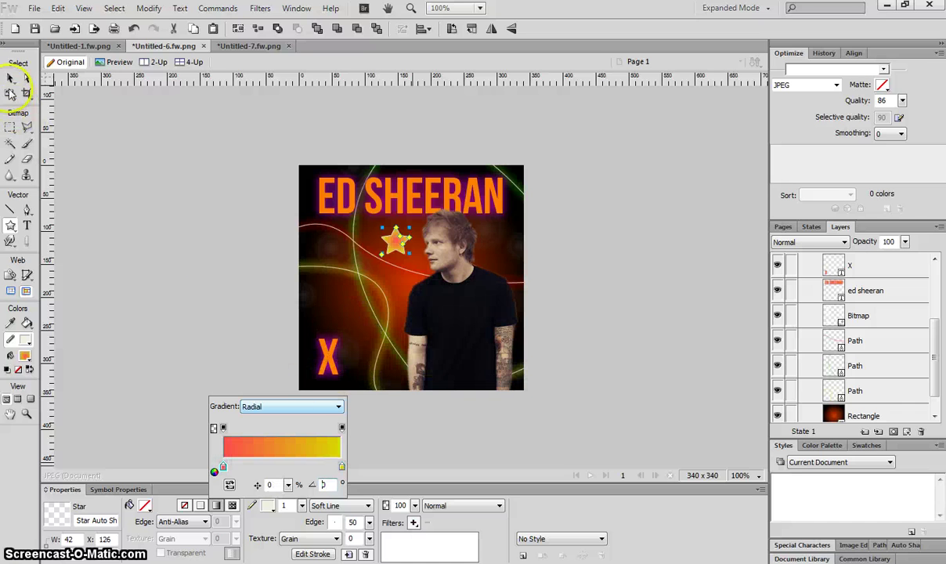
{"action": "left_click", "coordinate": [10, 78]}
{"action": "left_click", "coordinate": [400, 240]}
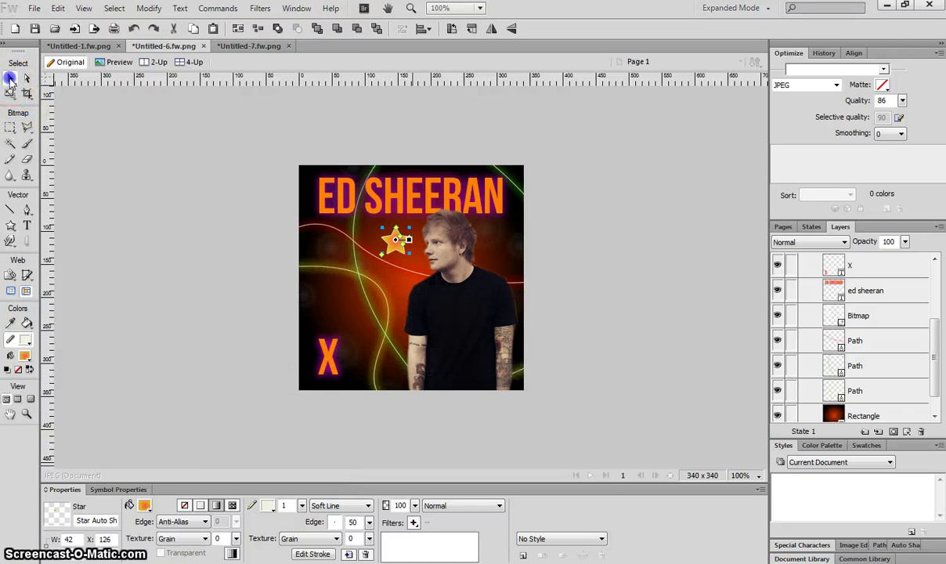
{"action": "left_click", "coordinate": [585, 256]}
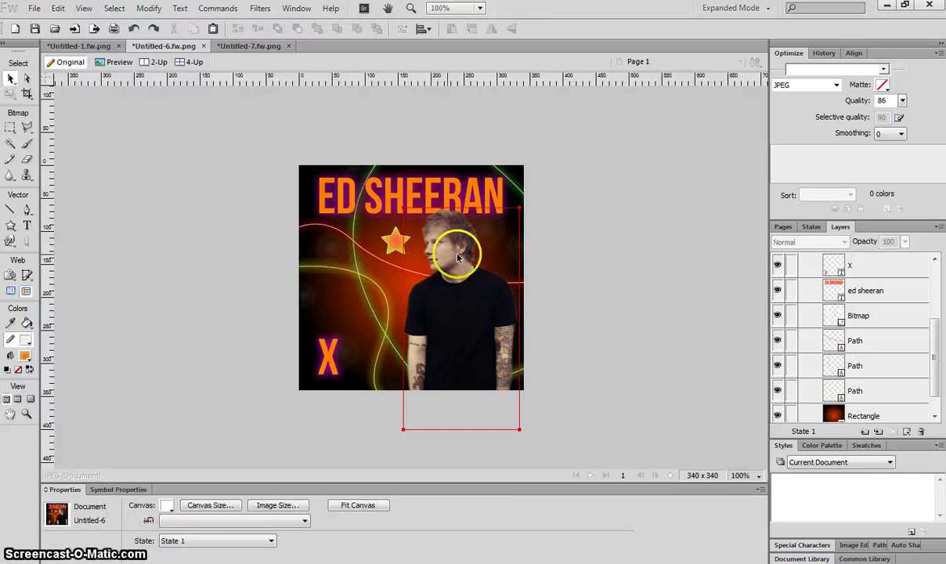
{"action": "left_click", "coordinate": [389, 251]}
{"action": "left_click_drag", "start_coordinate": [389, 251], "coordinate": [384, 246]}
{"action": "left_click", "coordinate": [404, 506]}
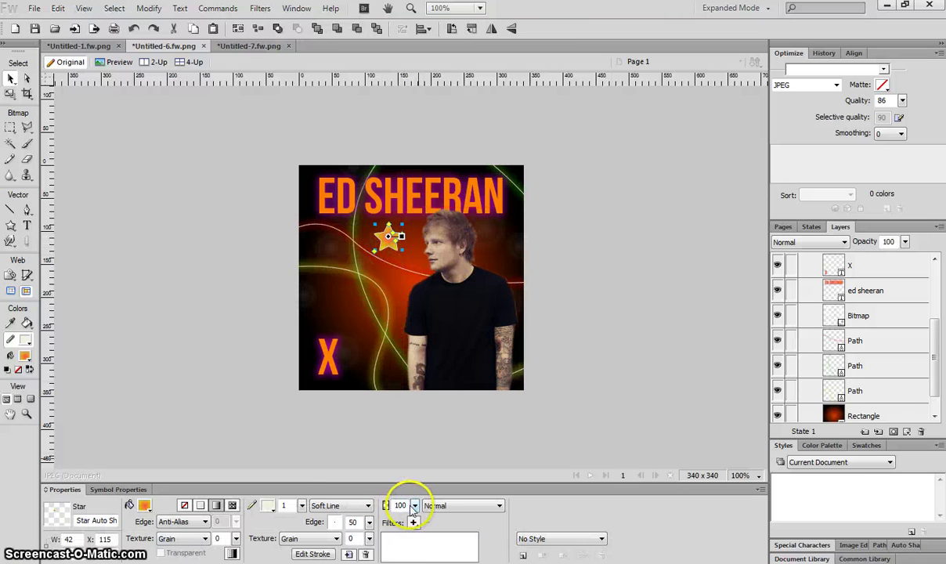
{"action": "left_click_drag", "start_coordinate": [422, 517], "coordinate": [421, 505]}
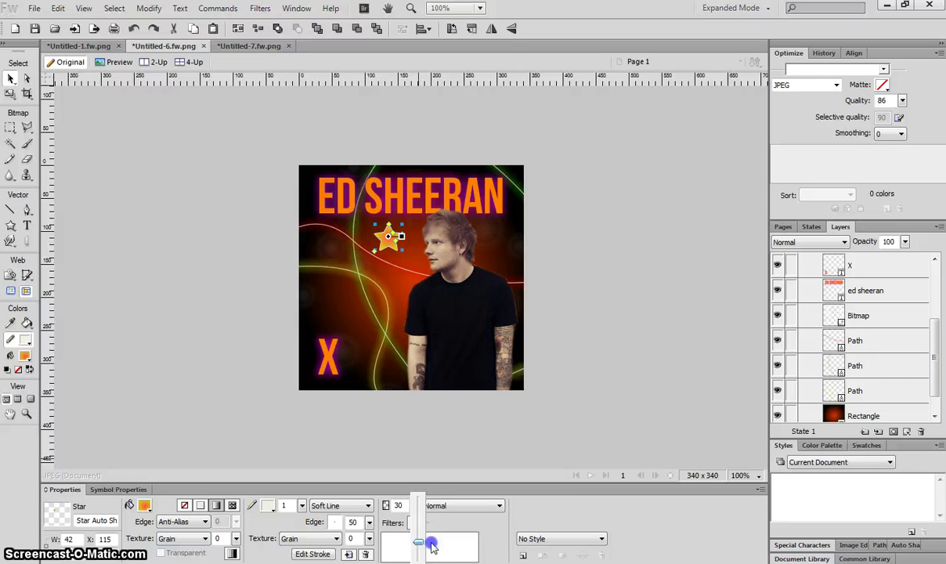
{"action": "left_click", "coordinate": [652, 213]}
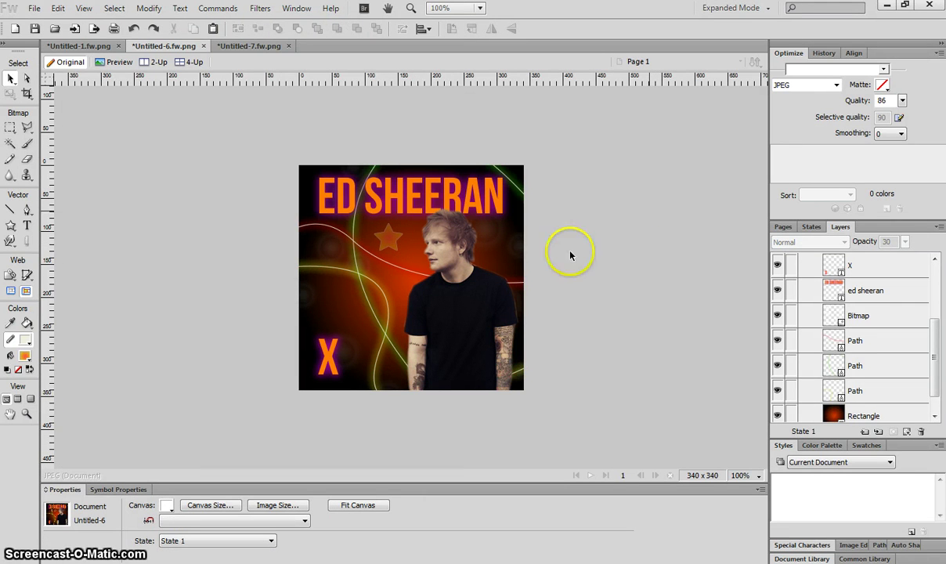
- Delete the faint star, then select the singer's cut-out photo
{"action": "left_click", "coordinate": [390, 238]}
{"action": "key", "text": "Delete"}
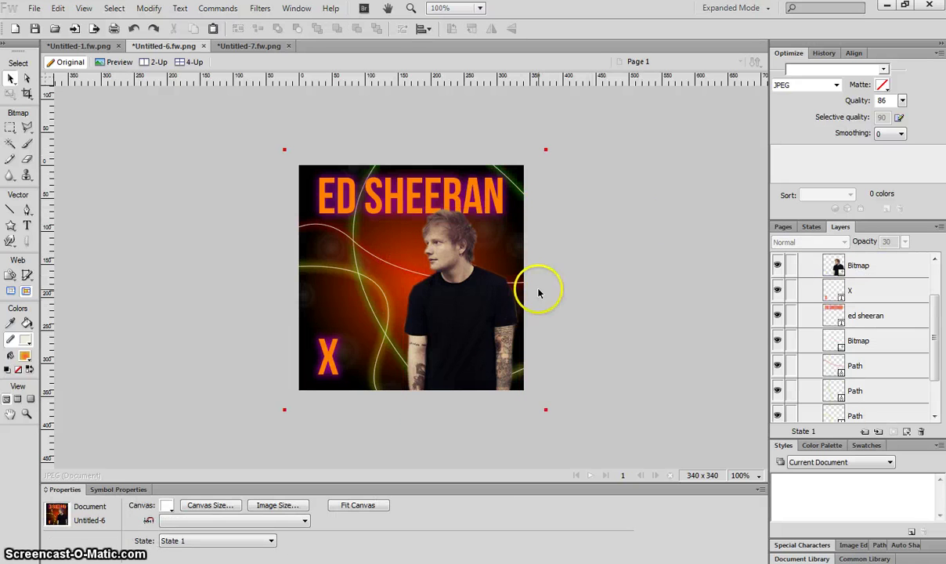
{"action": "left_click", "coordinate": [484, 336]}
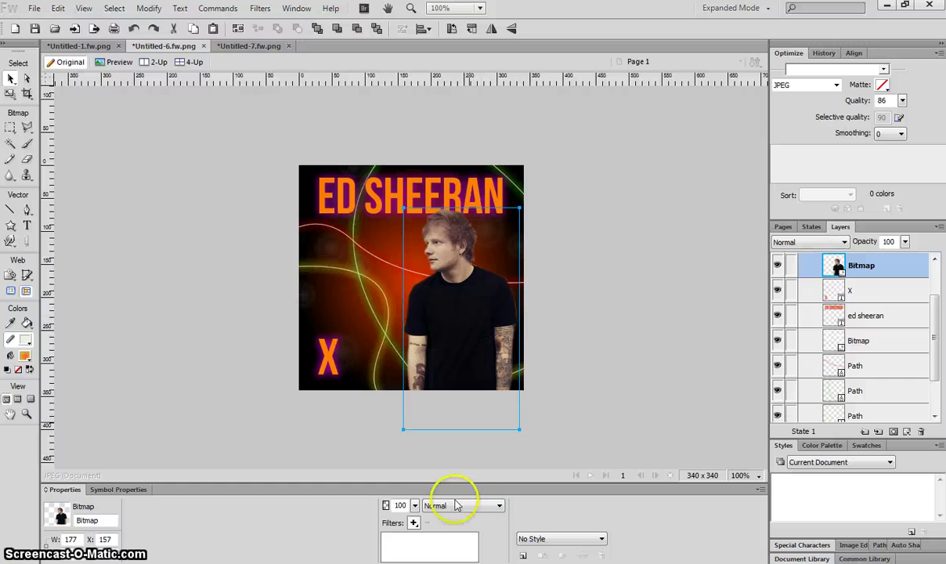
- Add a purple Glow filter with width 1 to the cut-out photo
{"action": "left_click", "coordinate": [413, 523]}
{"action": "mouse_move", "coordinate": [473, 484]}
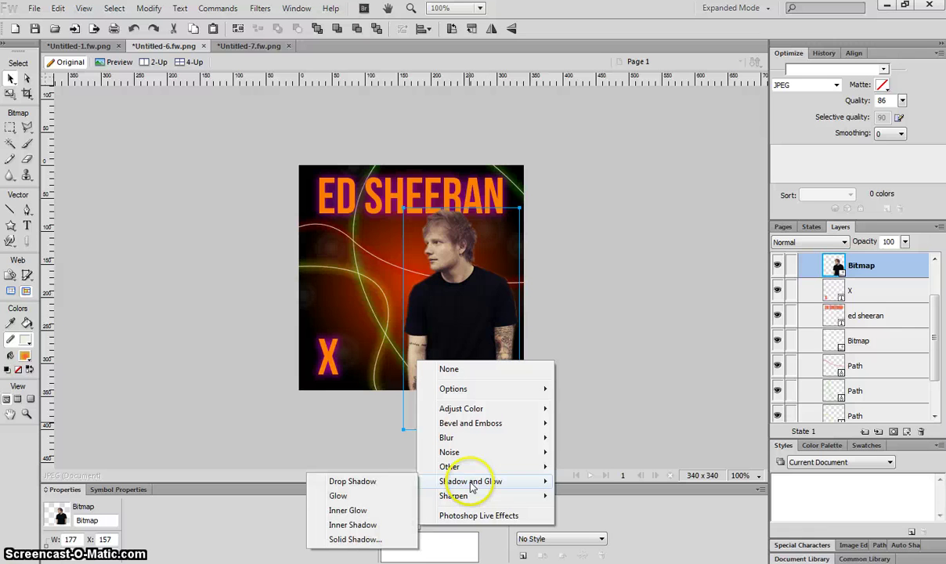
{"action": "left_click", "coordinate": [354, 496]}
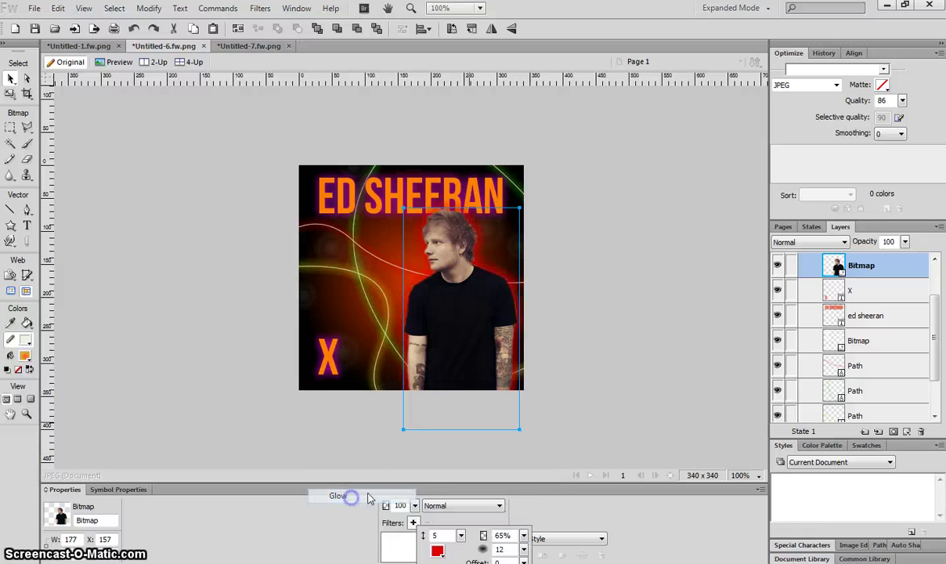
{"action": "left_click", "coordinate": [437, 539]}
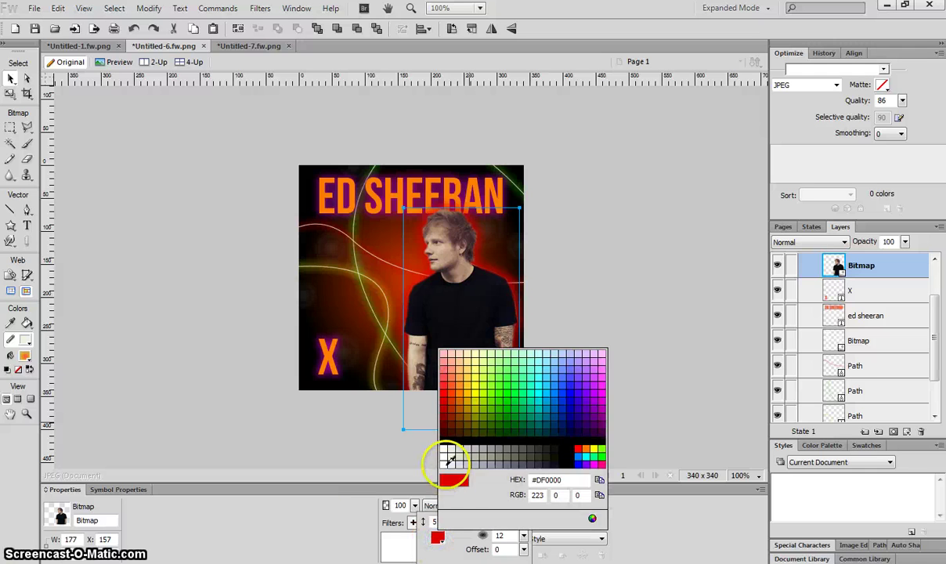
{"action": "left_click", "coordinate": [446, 462]}
{"action": "left_click_drag", "start_coordinate": [461, 522], "coordinate": [459, 538]}
{"action": "left_click", "coordinate": [436, 541]}
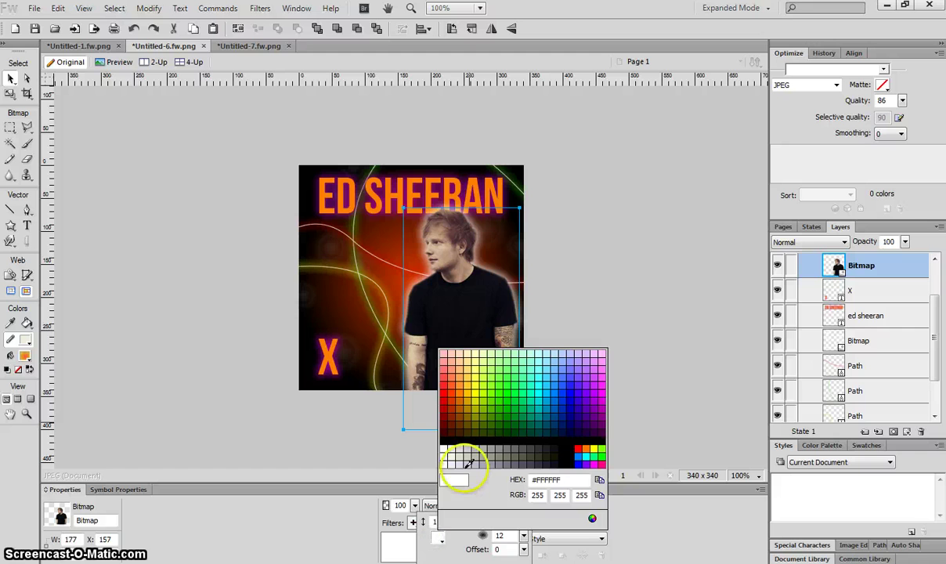
{"action": "left_click", "coordinate": [596, 405]}
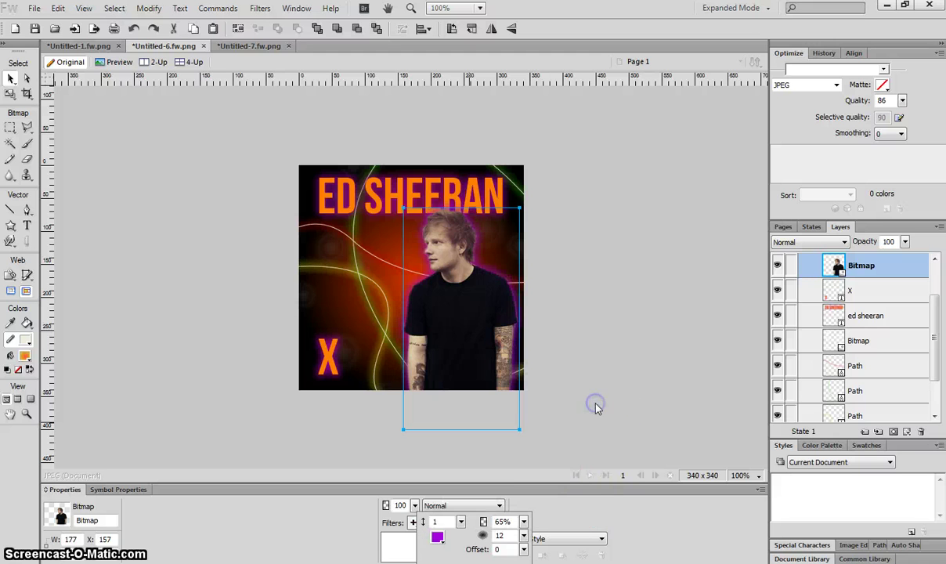
{"action": "left_click", "coordinate": [470, 481]}
{"action": "left_click", "coordinate": [607, 341]}
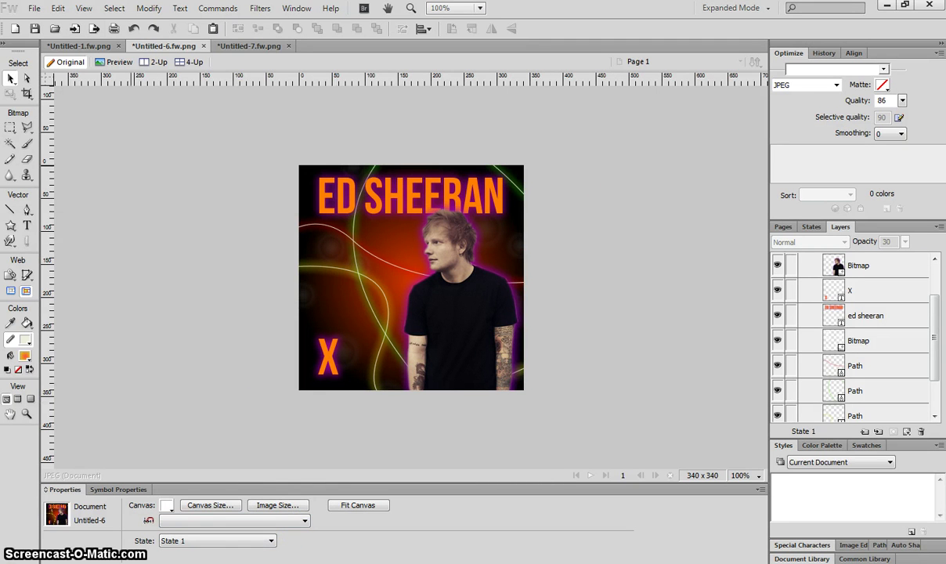
- Save the cover as a JPEG file named 'Example CD Cover'
{"action": "left_click", "coordinate": [35, 9]}
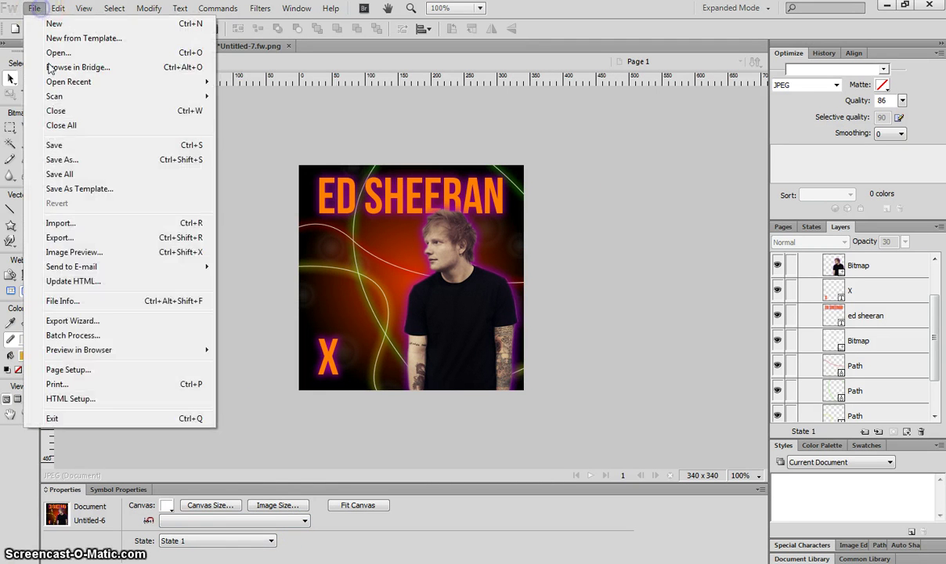
{"action": "left_click", "coordinate": [69, 160]}
{"action": "left_click", "coordinate": [330, 360]}
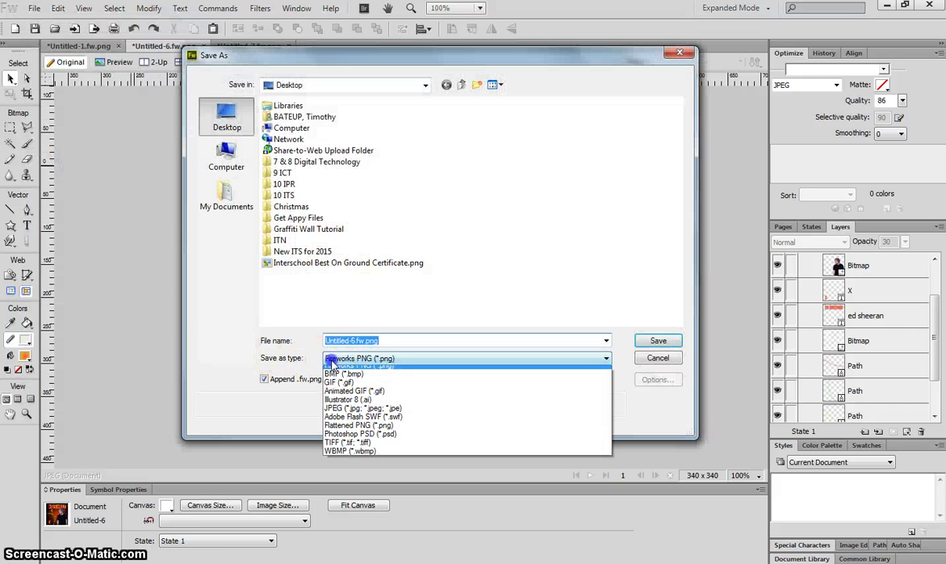
{"action": "left_click", "coordinate": [360, 408]}
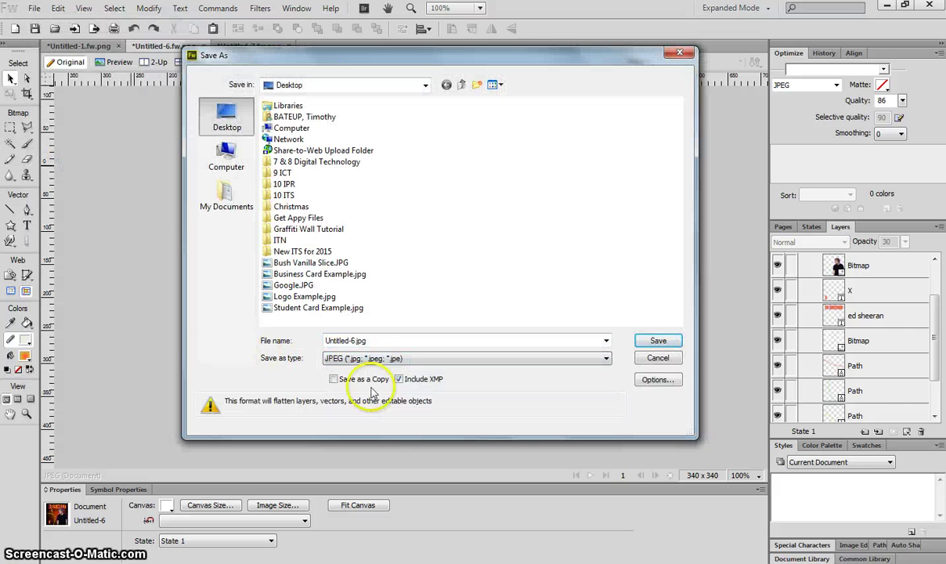
{"action": "double_click", "coordinate": [370, 340]}
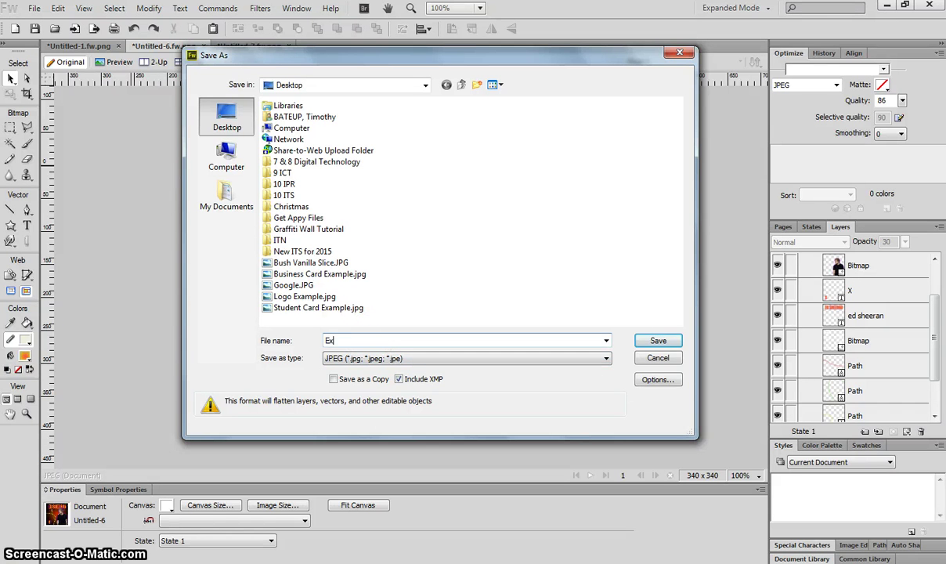
{"action": "type", "text": "Example CD Cover"}
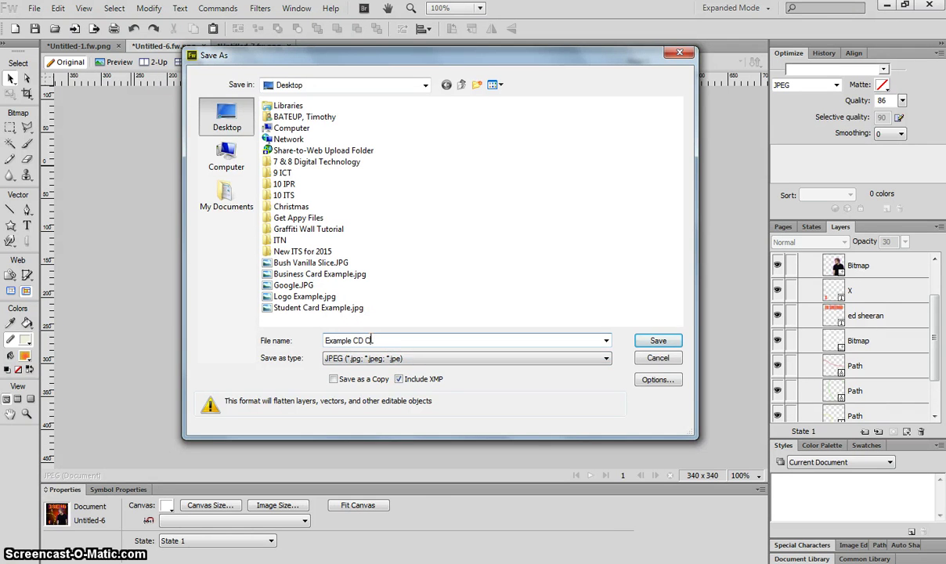